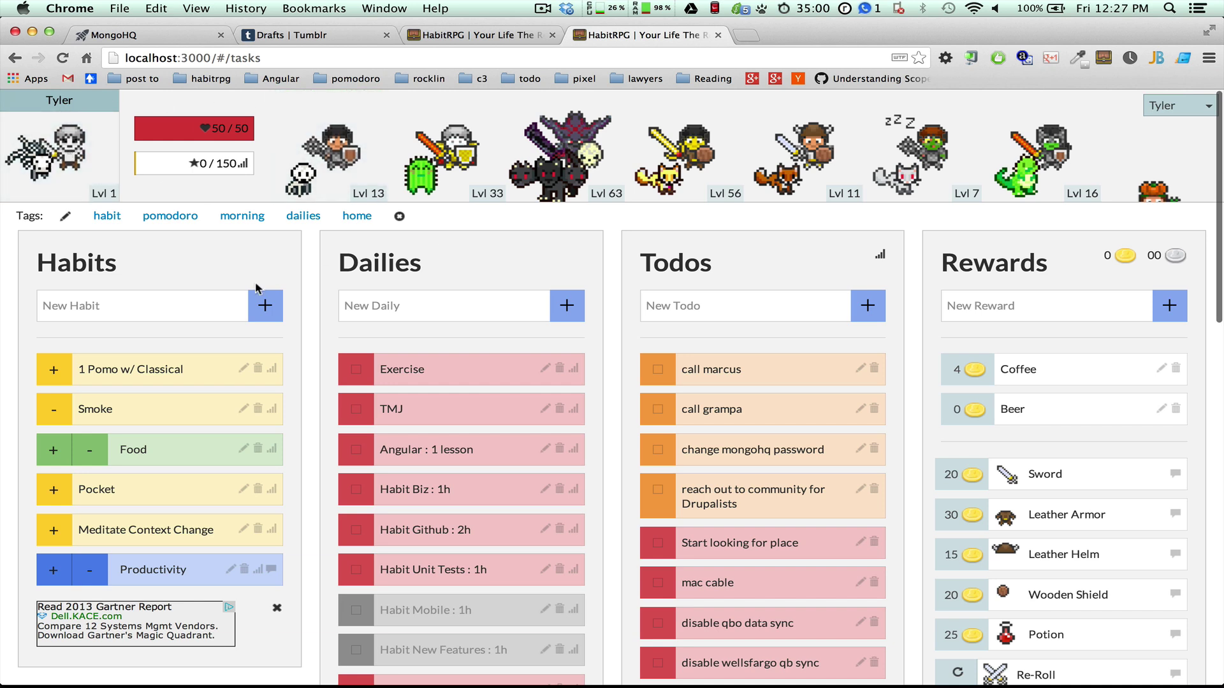
Open the avatar options and view the Stats & Achievements, Profile and Avatar pages of the profile section.
click(98, 191)
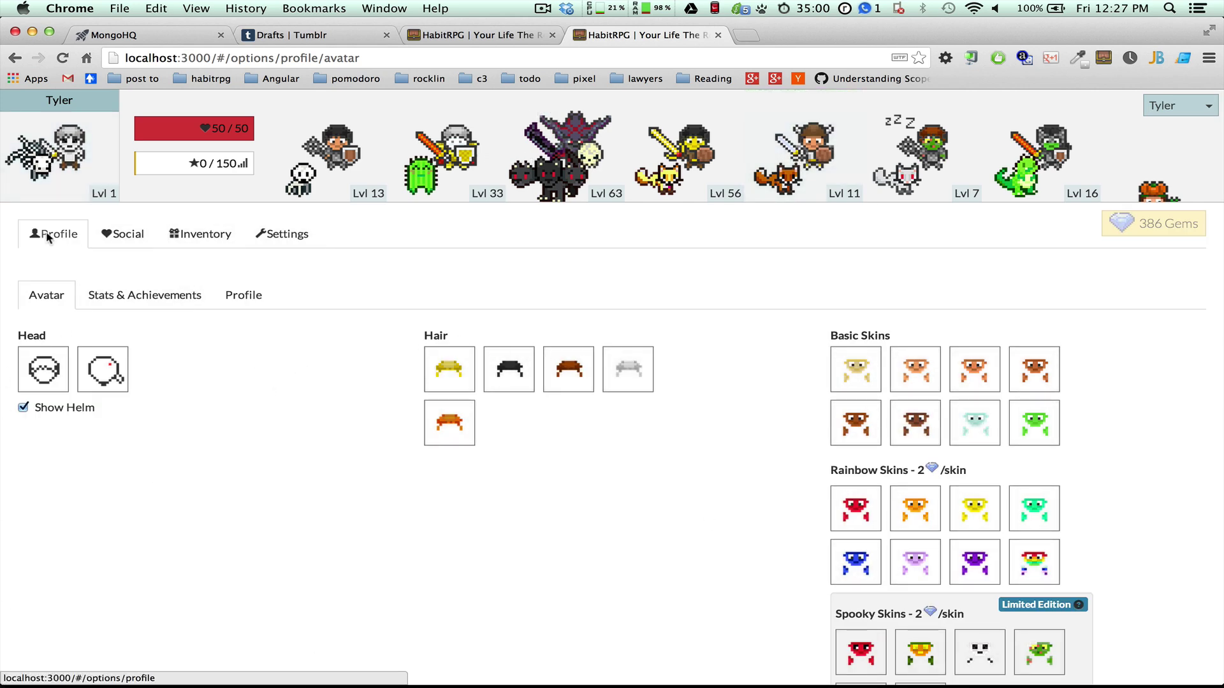
click(96, 299)
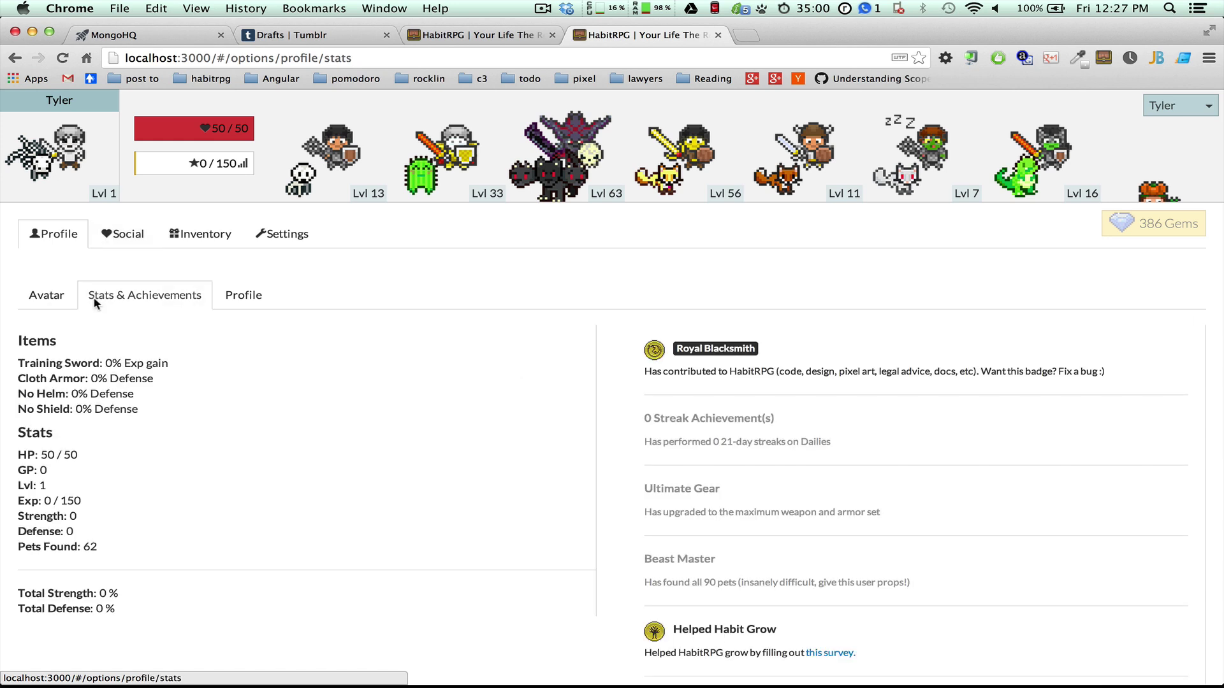
click(250, 299)
click(48, 295)
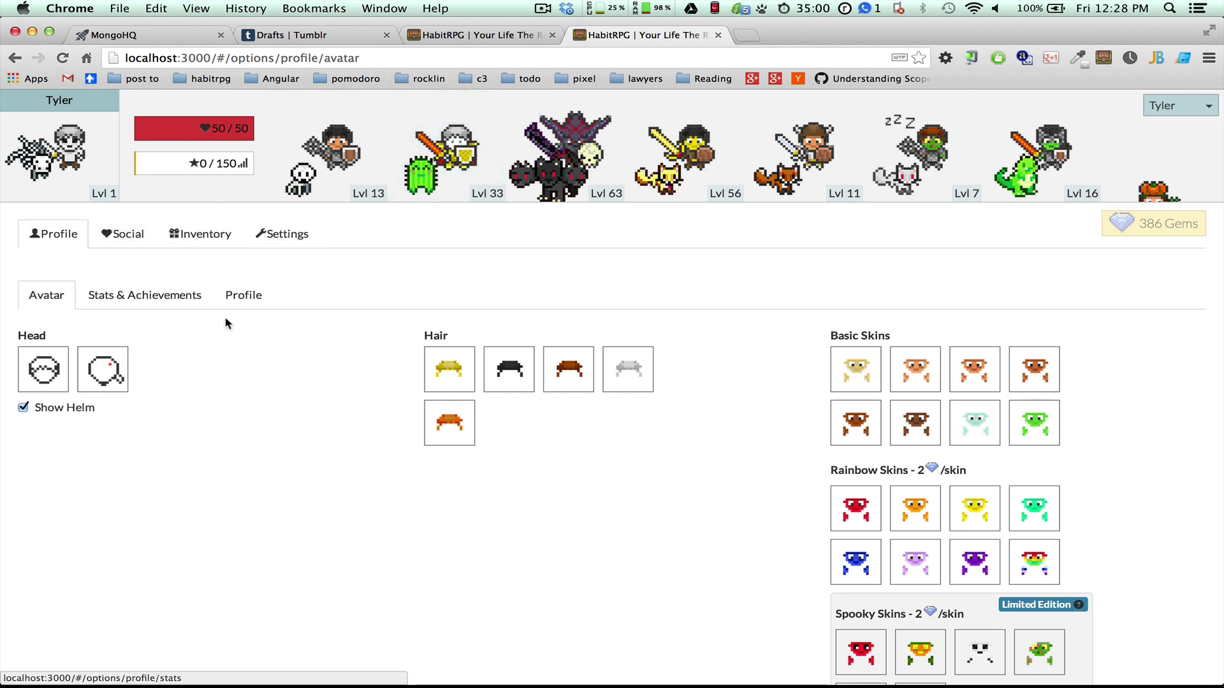
Search Google for "angularuirouter" in a new browser tab and open the angular-ui/ui-router GitHub page.
key(ctrl+t)
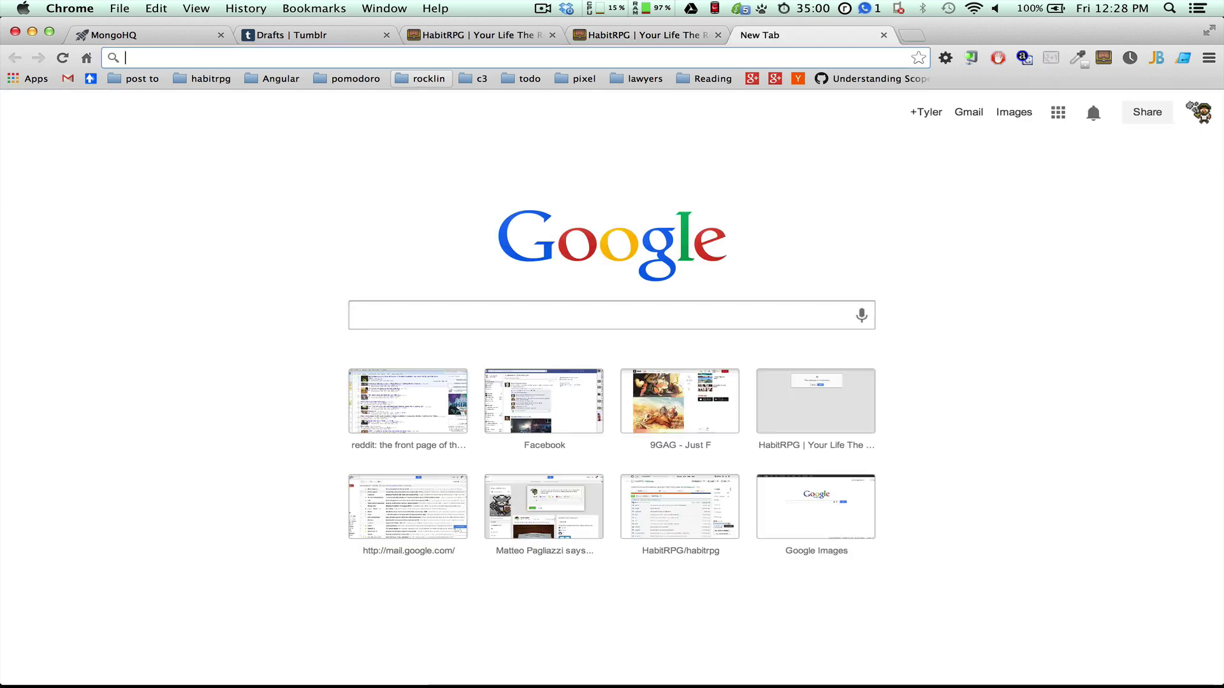
text(angularuirouter)
key(Return)
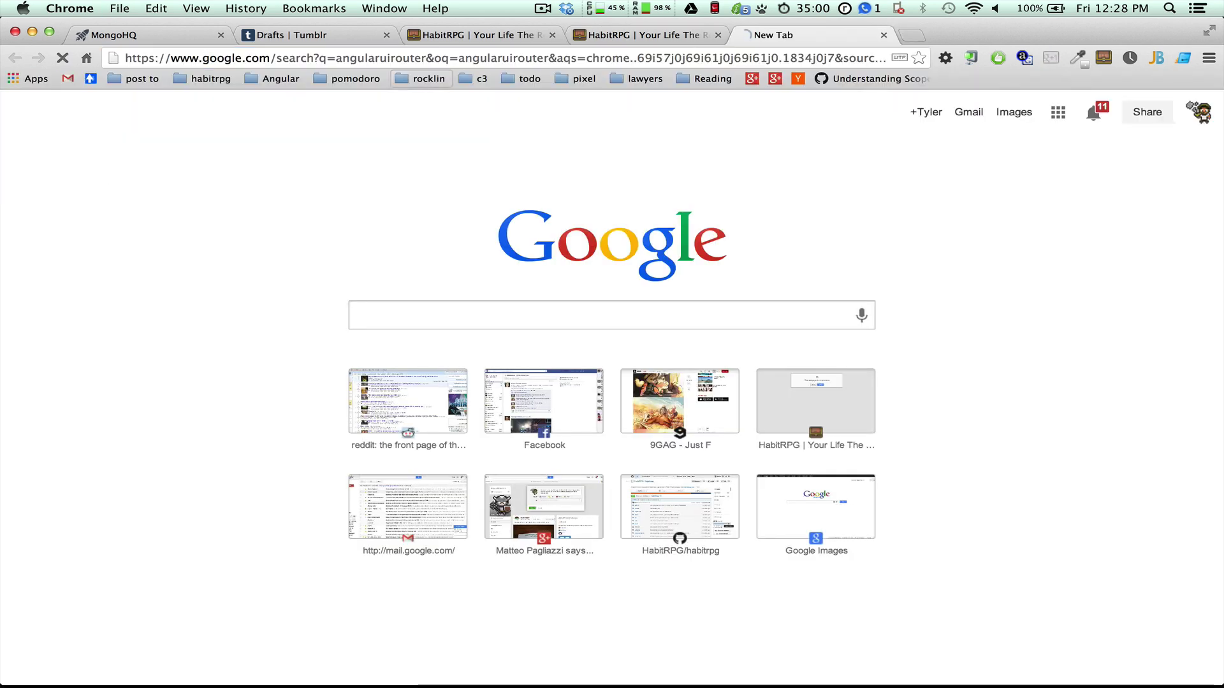
key(Return)
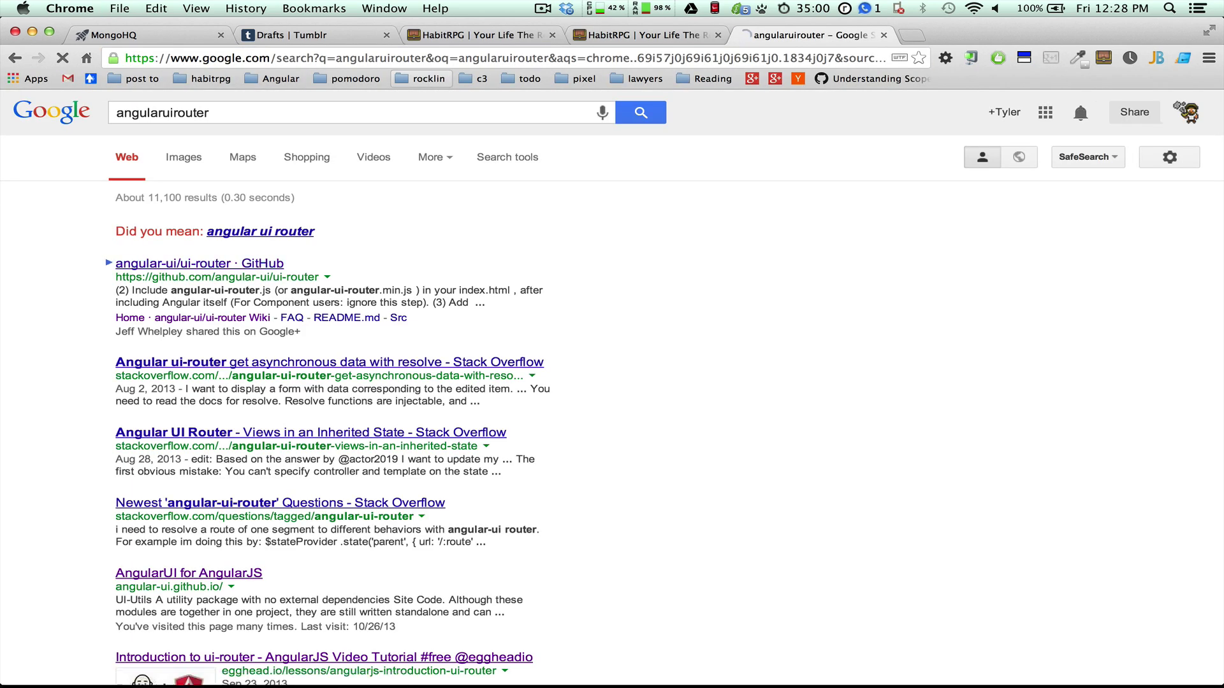
Return to the local HabitRPG page and open the Social section's Tavern to view the Tavern Talk chat.
key(super+alt+Left)
click(121, 234)
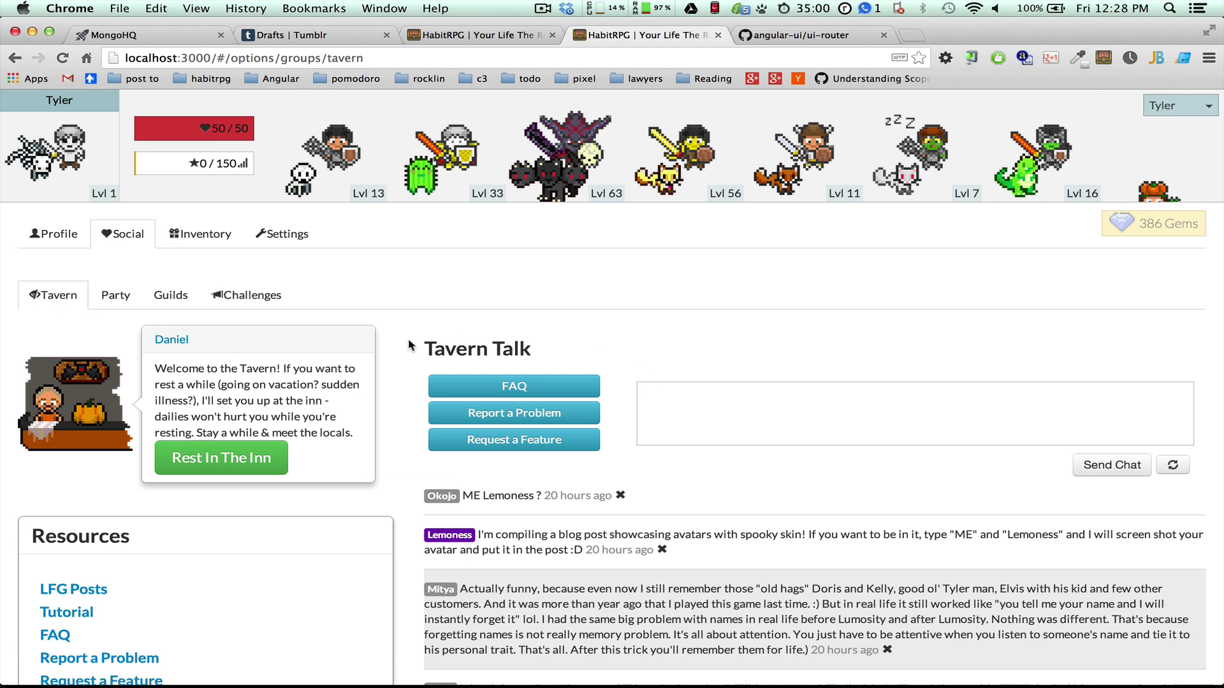
drag(410, 344, 826, 602)
click(825, 602)
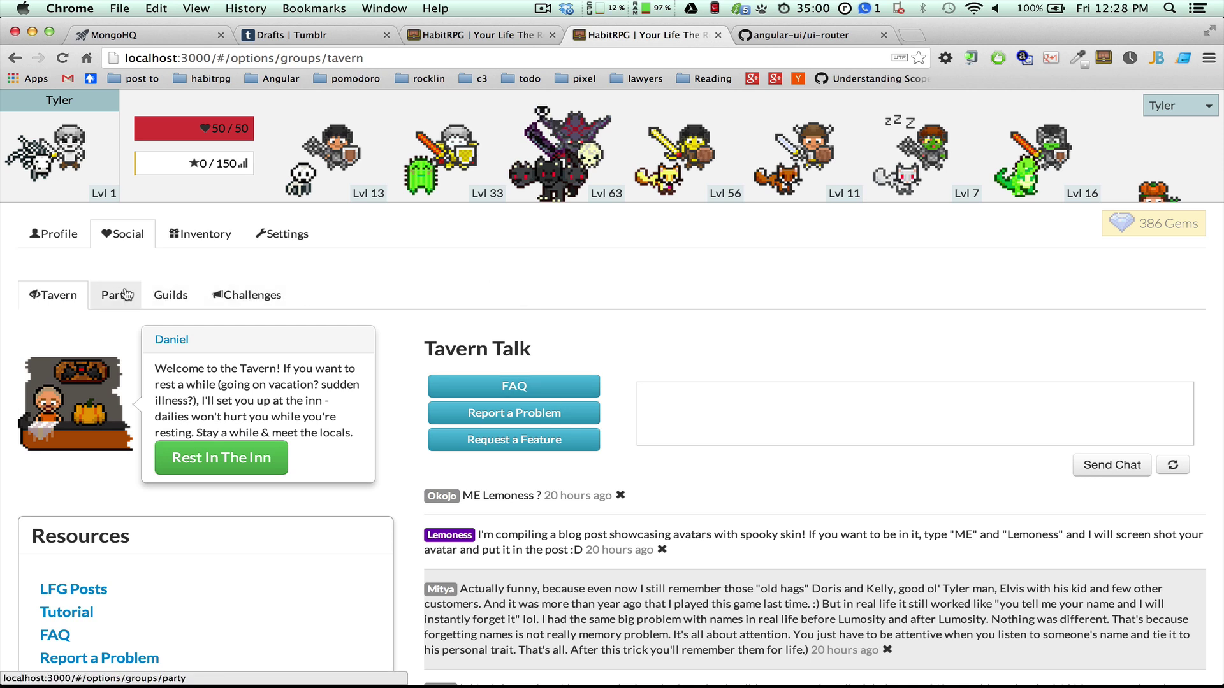
Load the Tavern page's copied address in a new browser tab, close that tab and return to the original page.
click(373, 60)
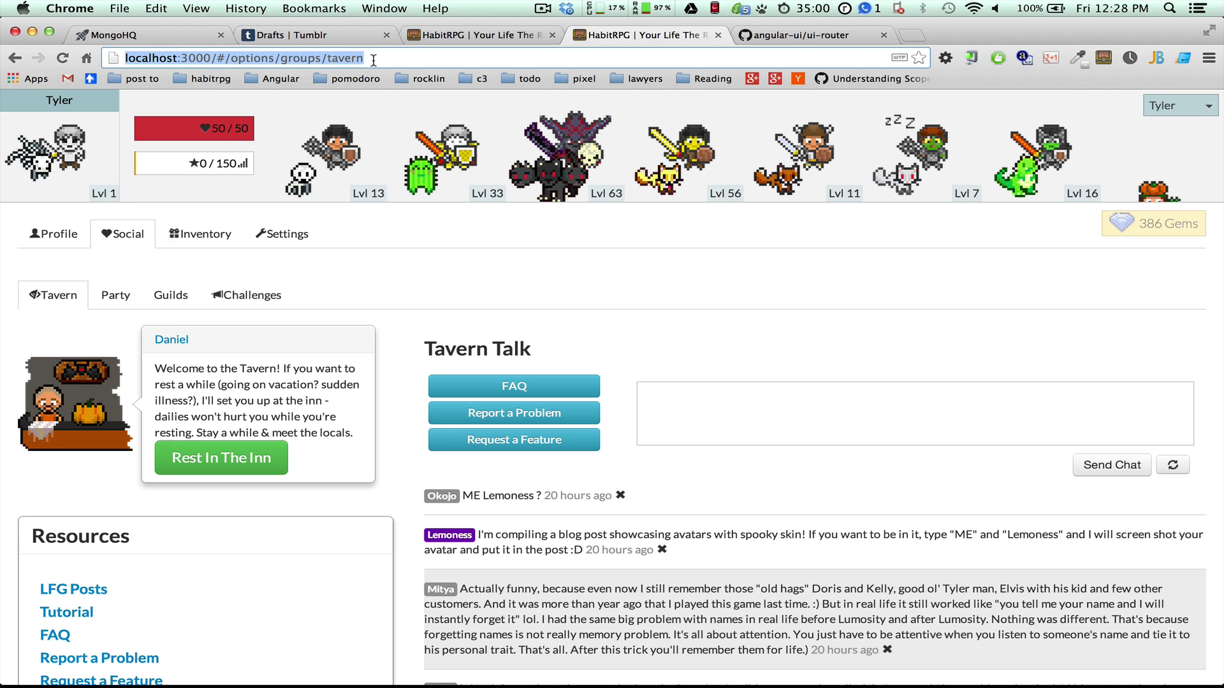
key(super+c)
key(super+t)
key(super+v)
key(Return)
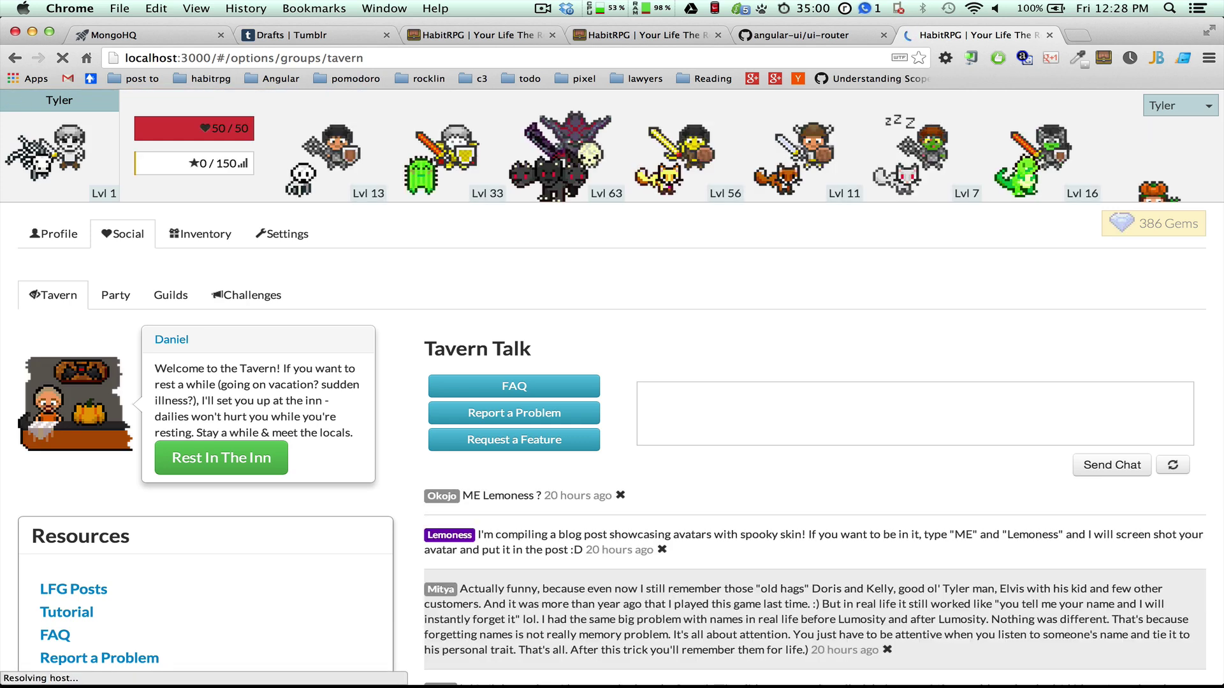
key(super+w)
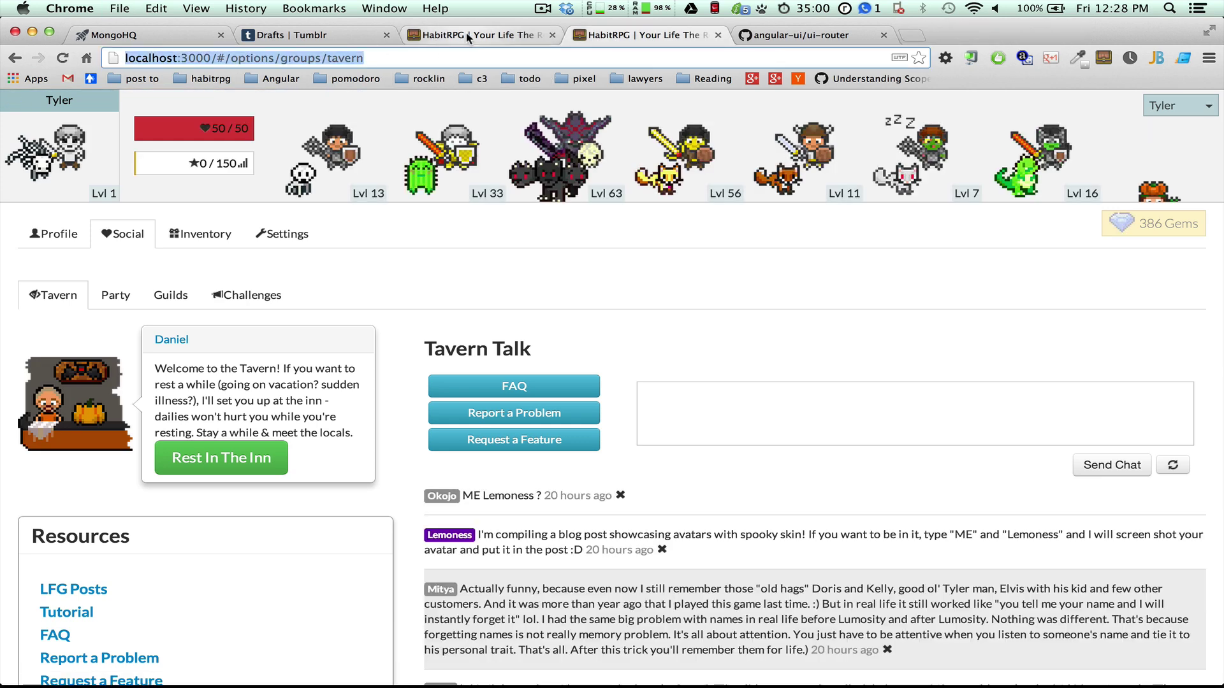
click(566, 35)
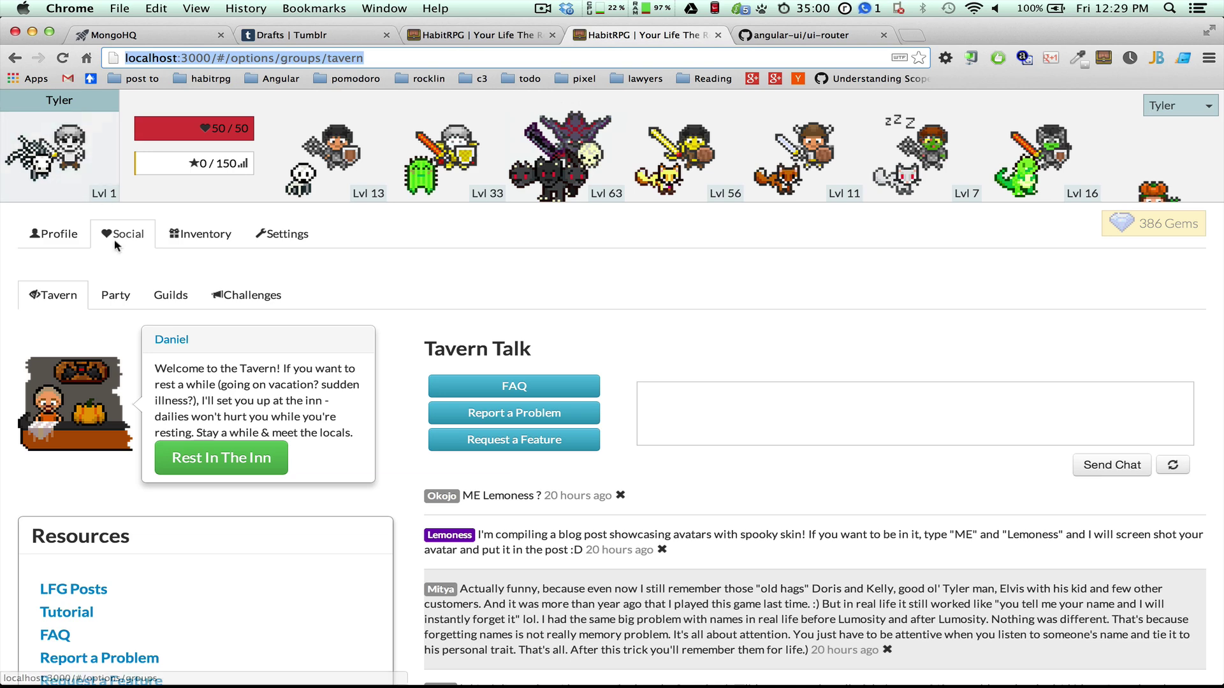
Open the Get Fit Challenge in the Challenges section and examine its participants, prize, description and tasks.
click(247, 296)
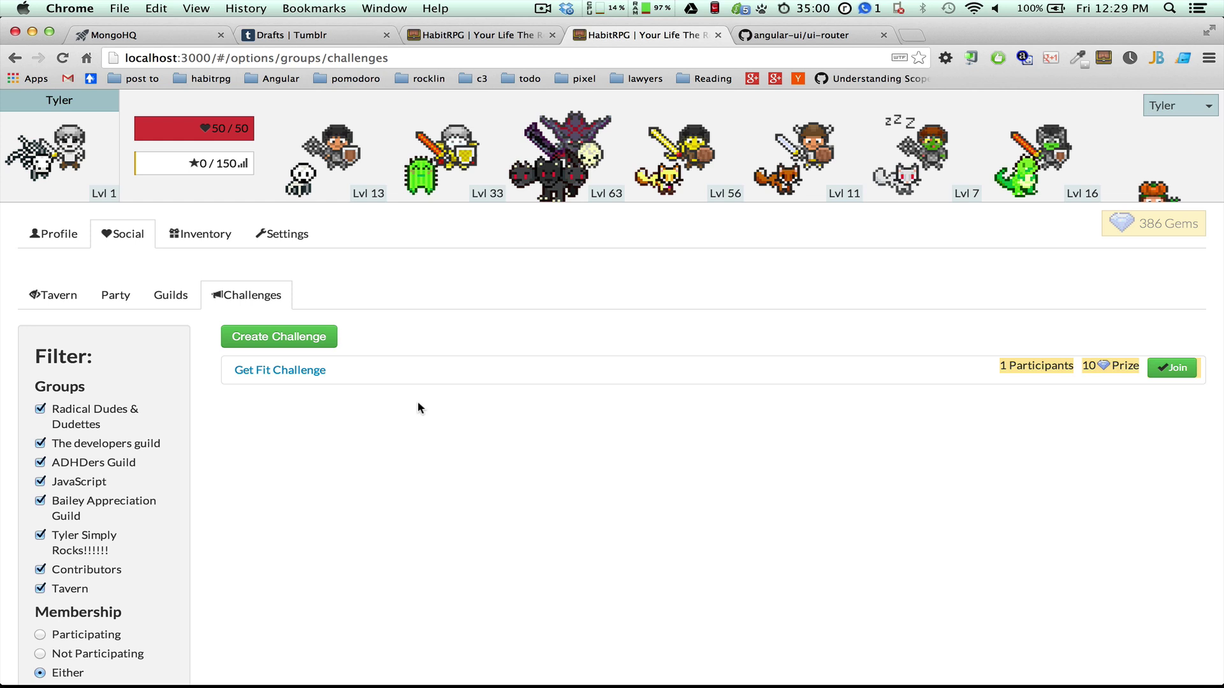
click(434, 377)
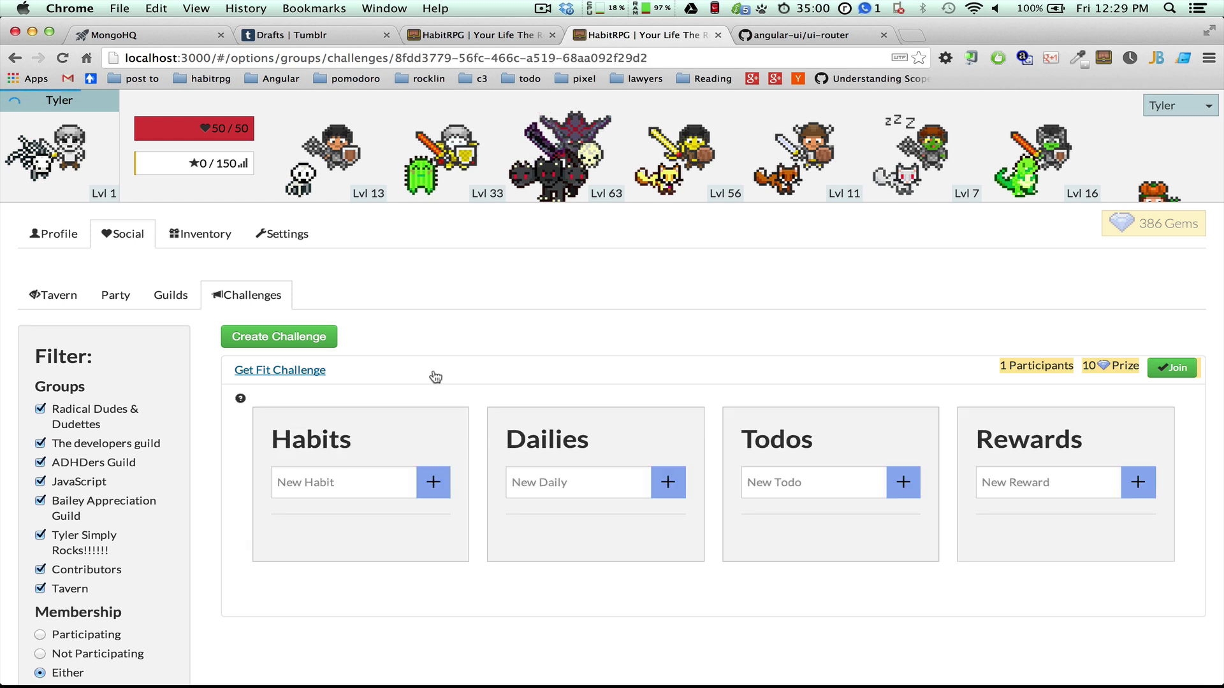
scroll(433, 369, down, 1)
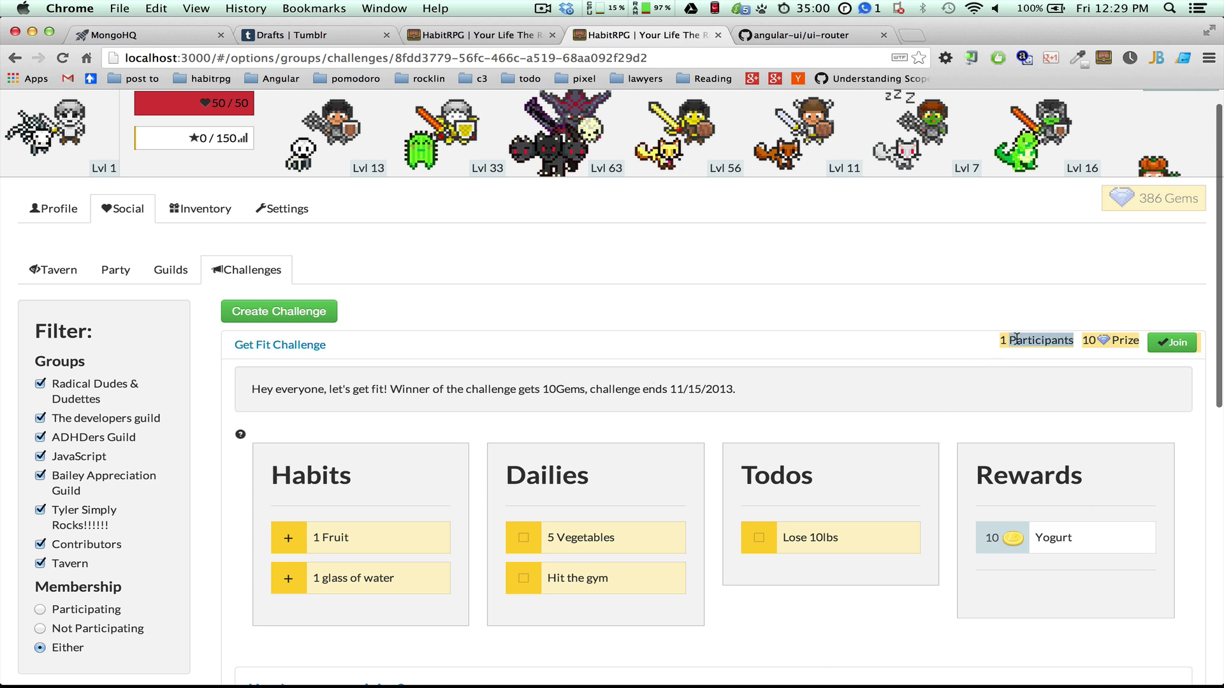
drag(998, 340, 1106, 338)
click(1101, 343)
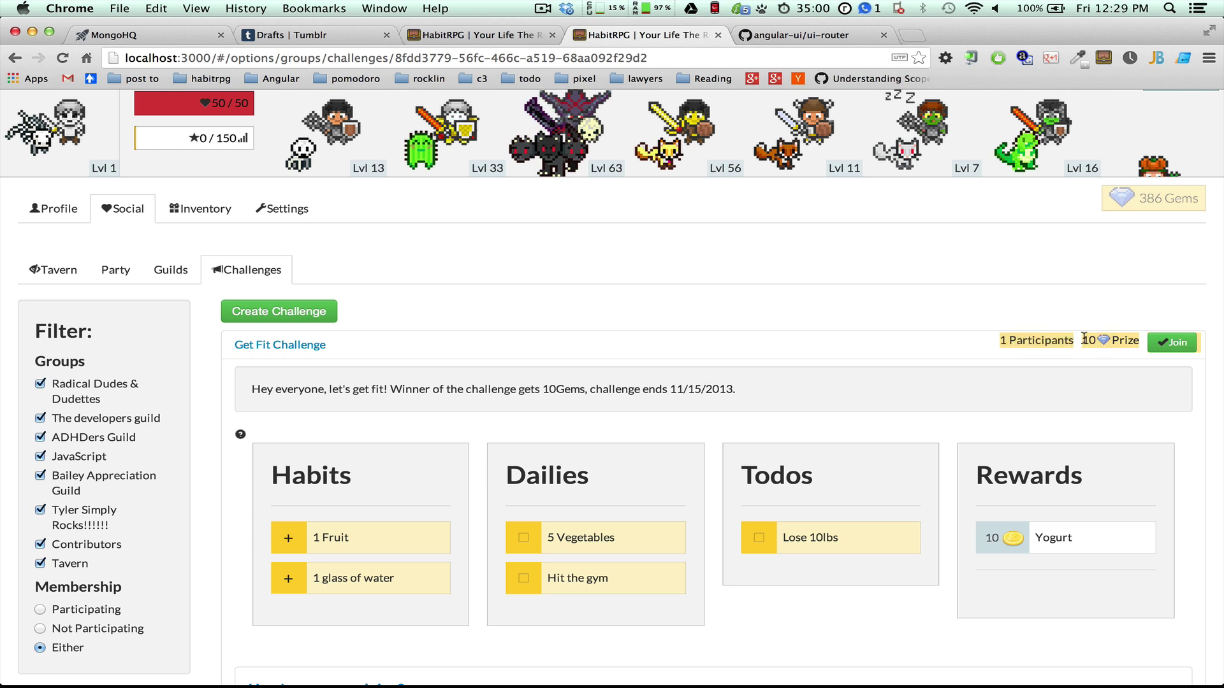
scroll(509, 385, down, 2)
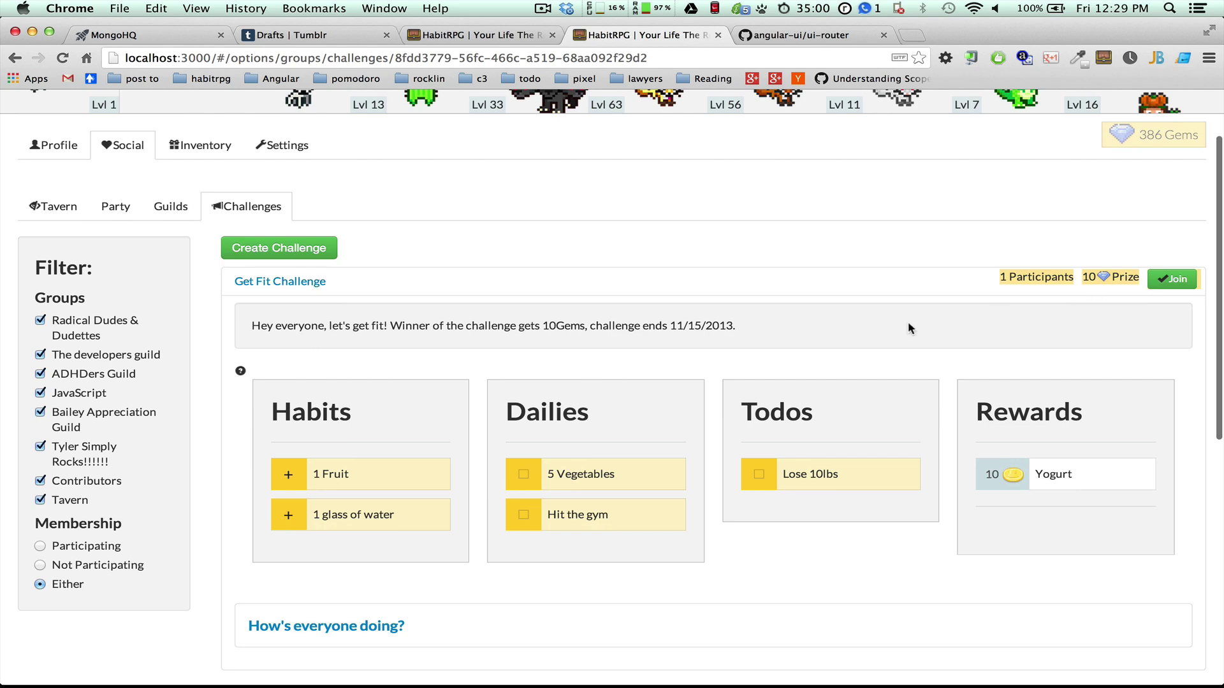
scroll(907, 326, down, 1)
scroll(908, 327, down, 2)
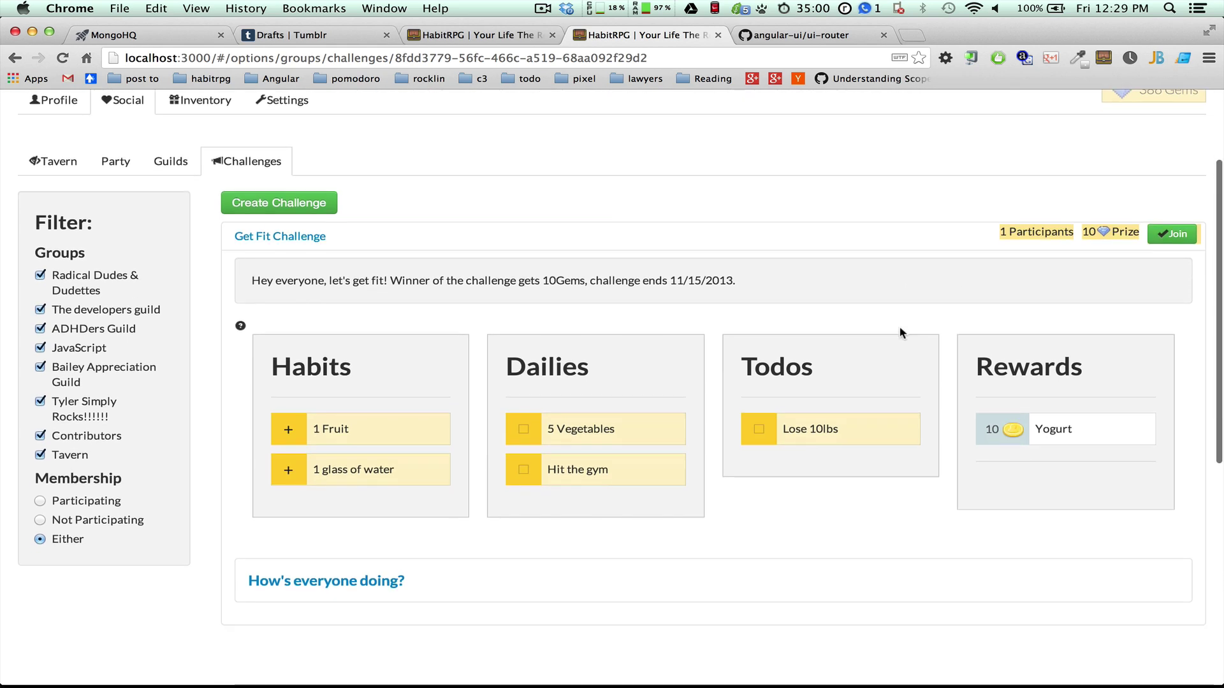
scroll(623, 275, up, 3)
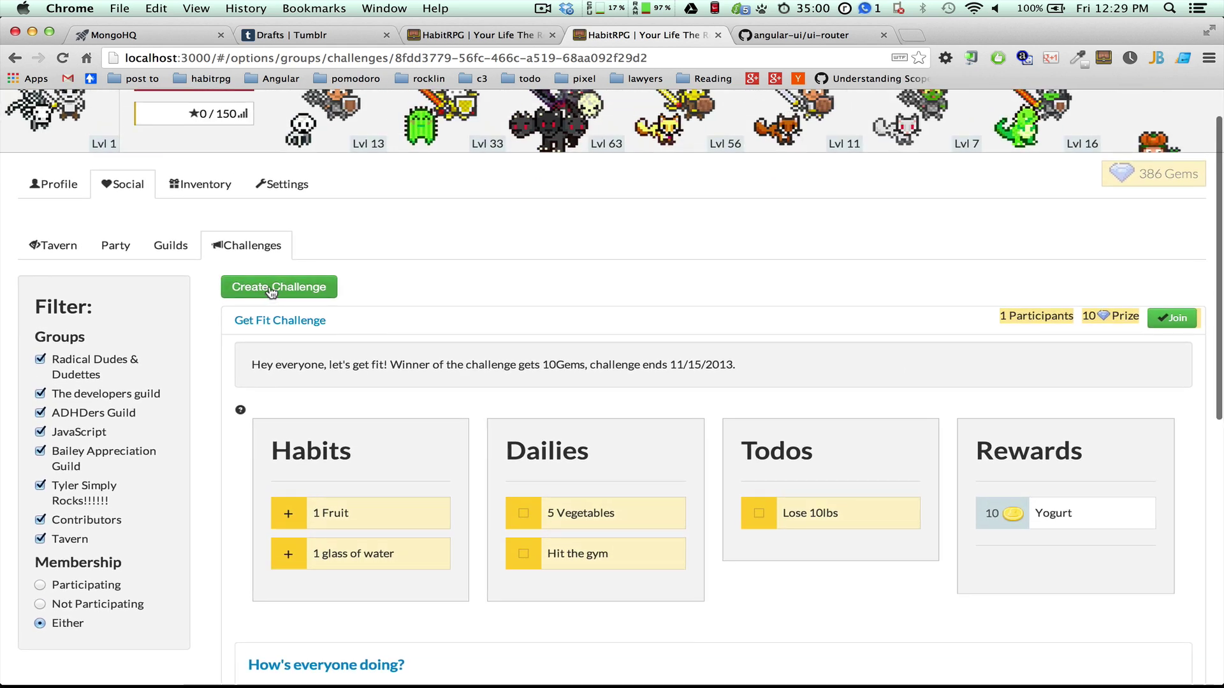
Start creating a new challenge and assign it to the Tavern group.
click(270, 288)
click(418, 304)
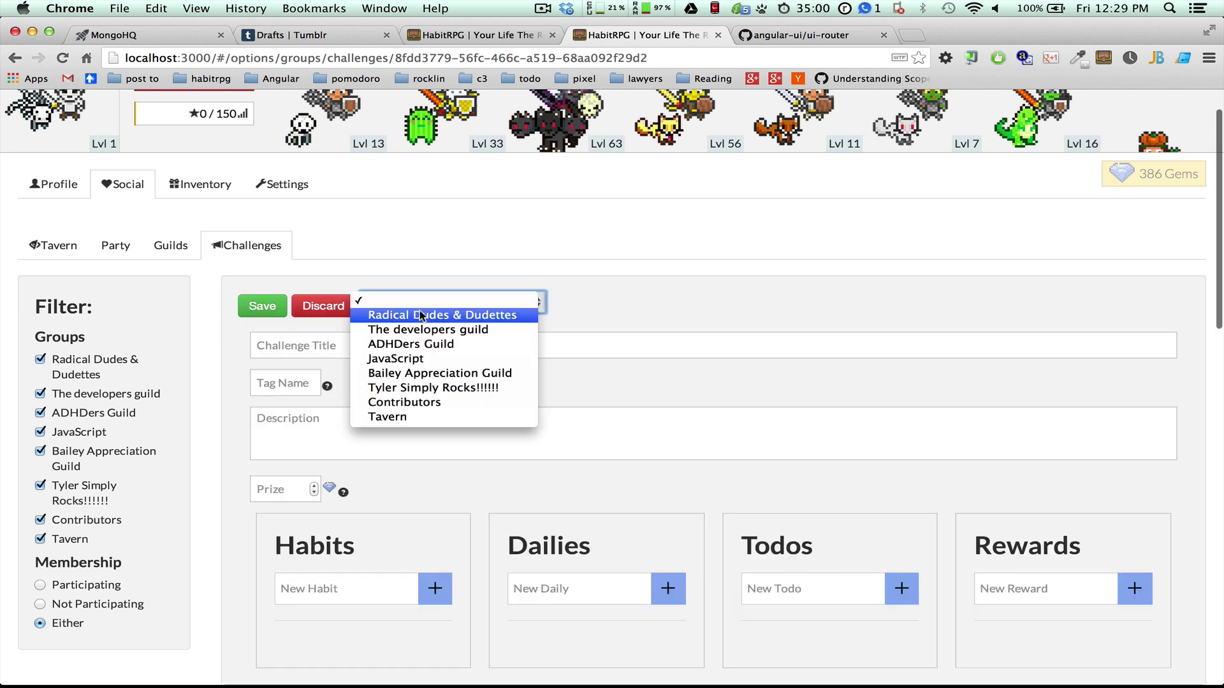
click(450, 417)
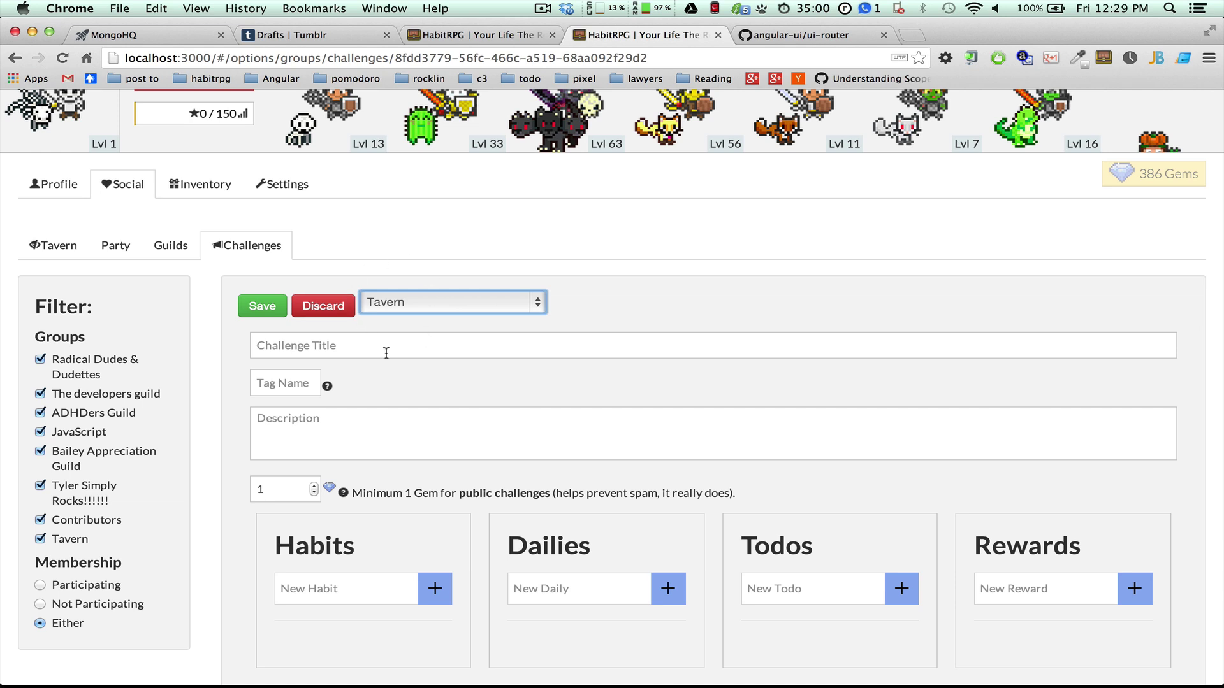
Title the new challenge "Stop Smoking" and look at the tag name field's help.
click(334, 351)
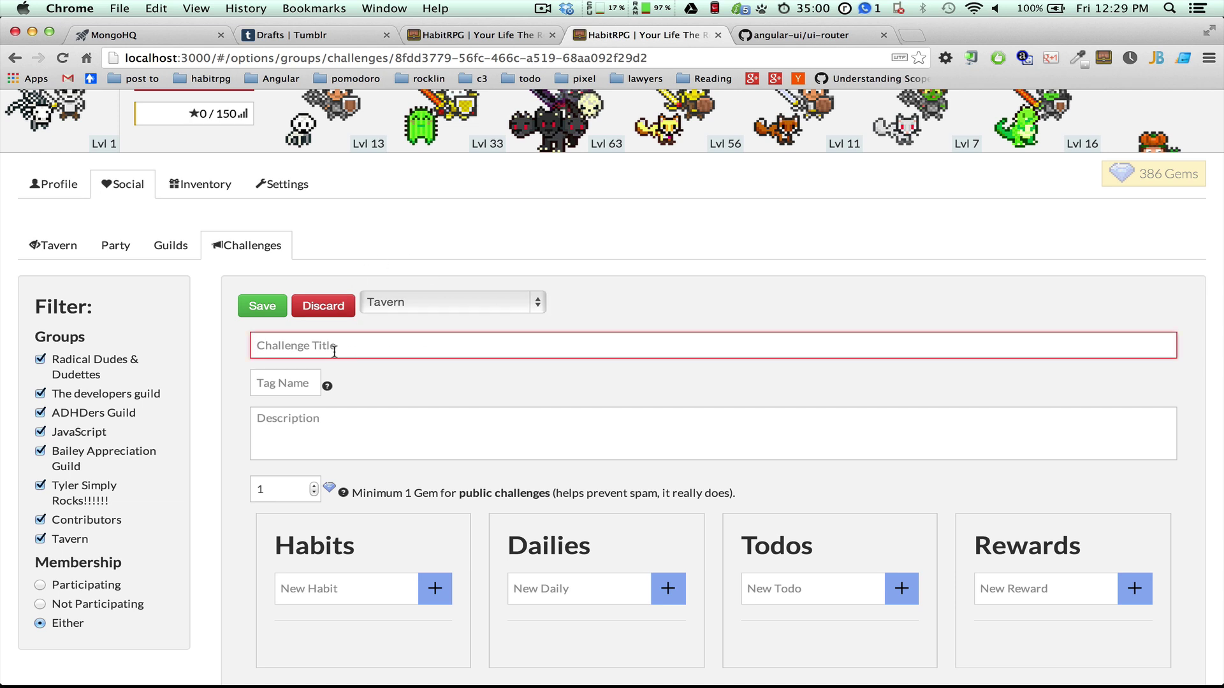
text(S)
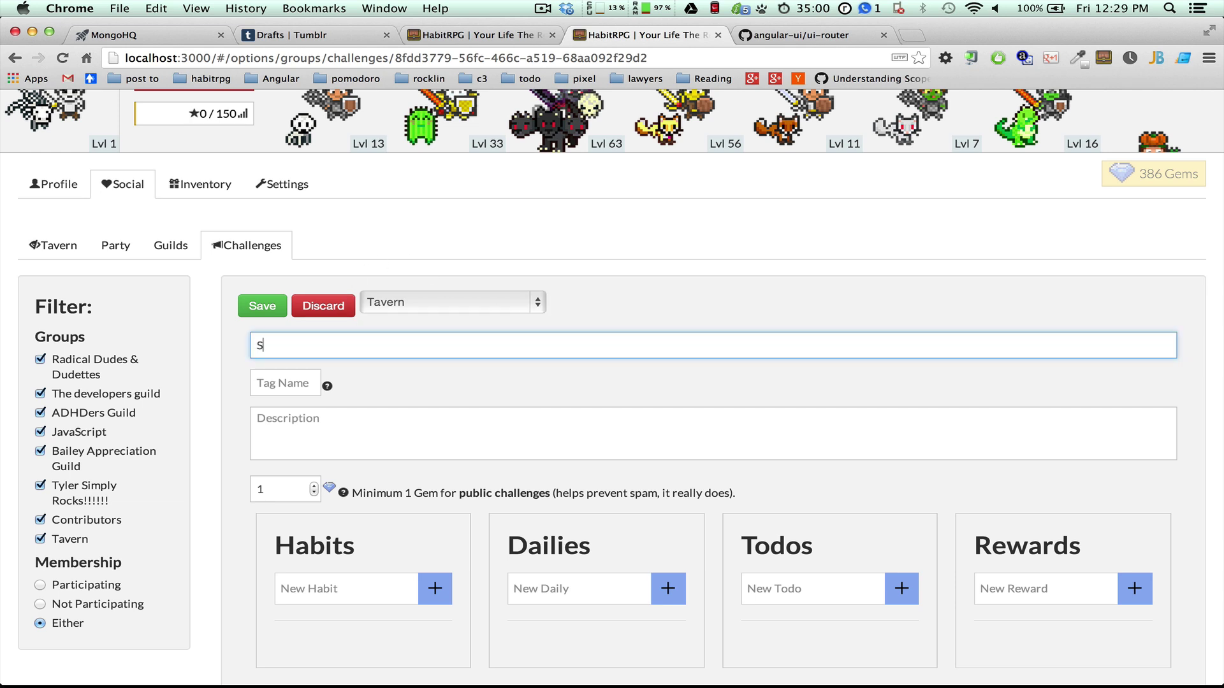
text(top Smoking)
click(271, 390)
mouse_move(328, 386)
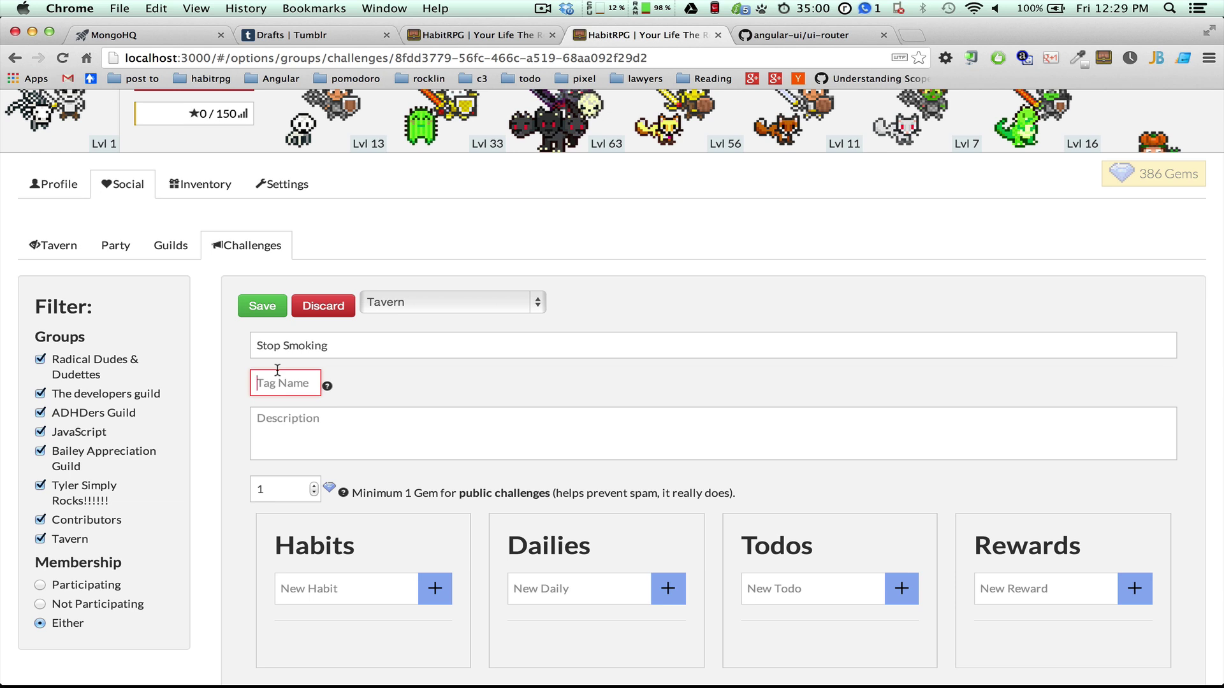
Change the challenge title to "Lose 10lbs in 5 Weeks" and set its tag name to "-10lb".
click(348, 345)
key(super+a)
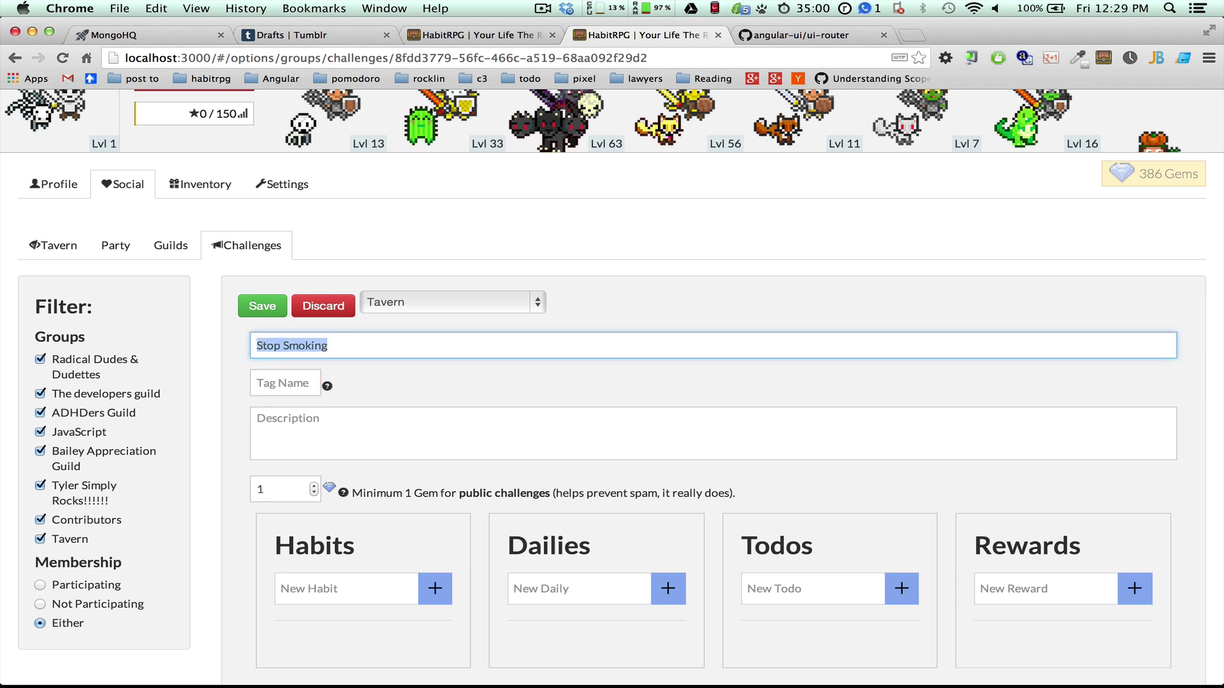
text(Lose 1)
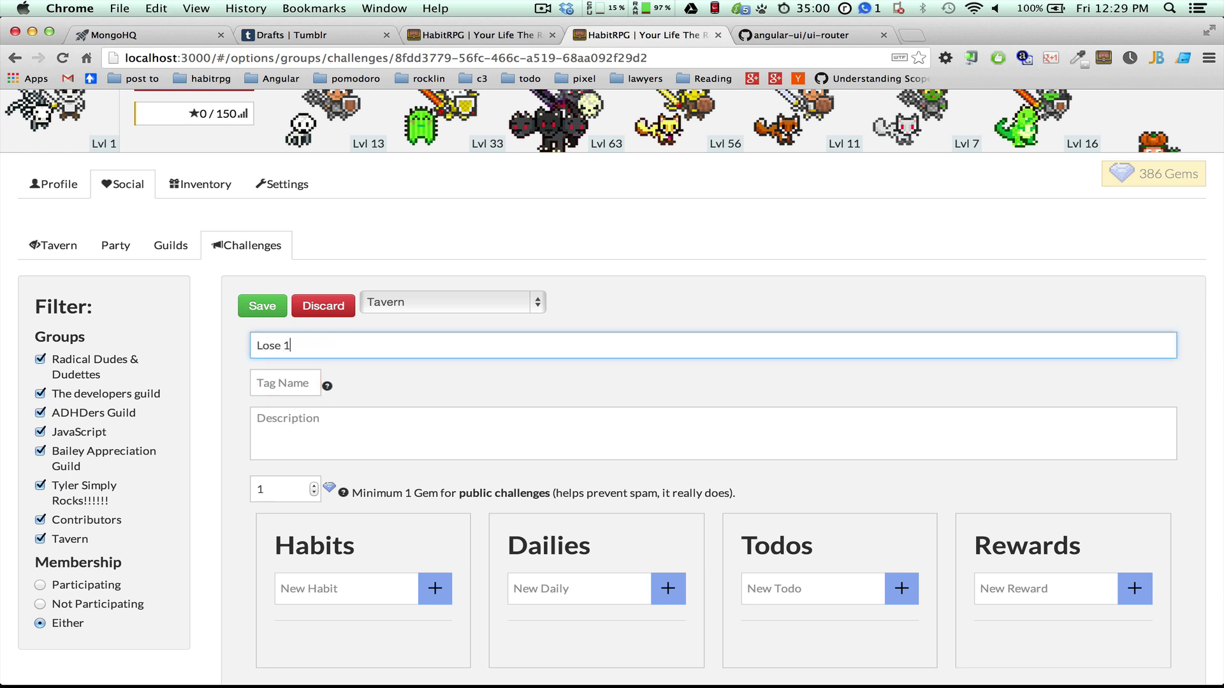
text(0lbs in 5 Weeks)
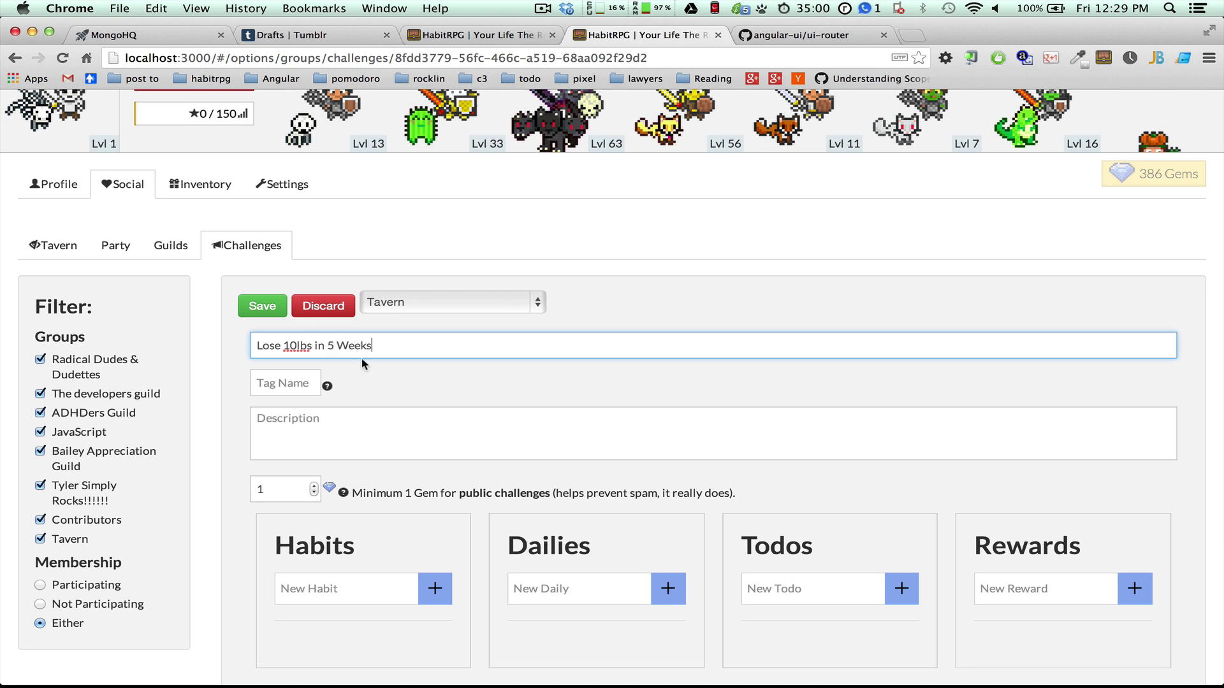
click(282, 371)
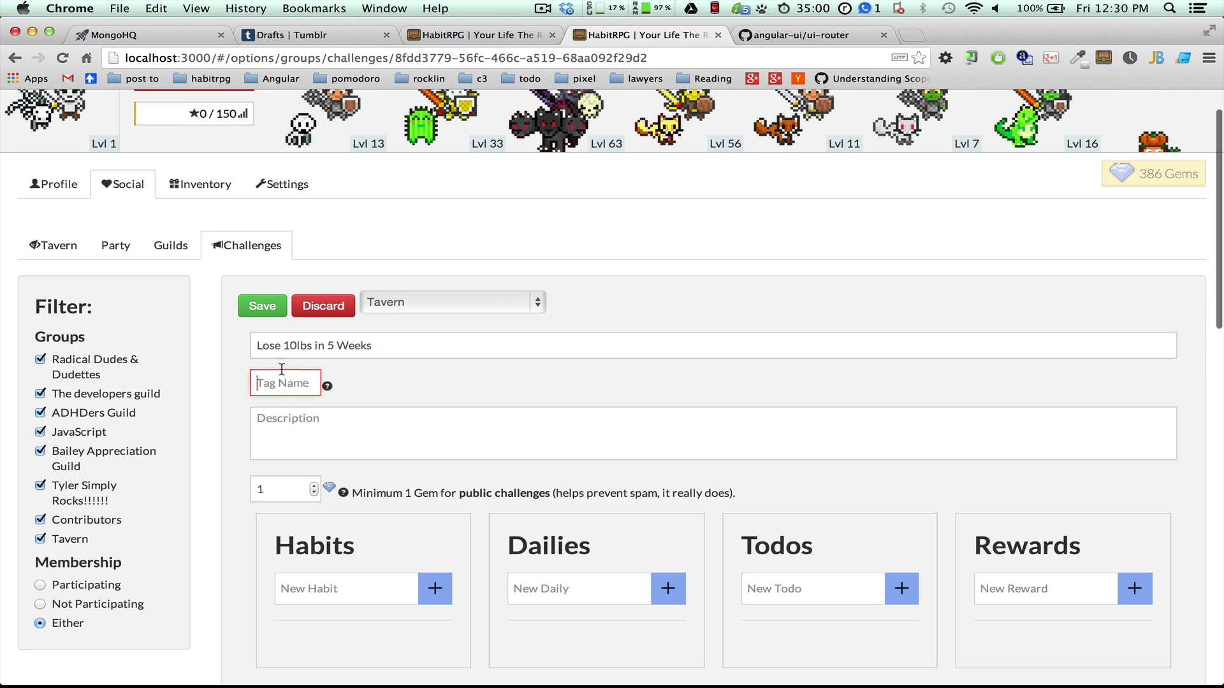
text(-)
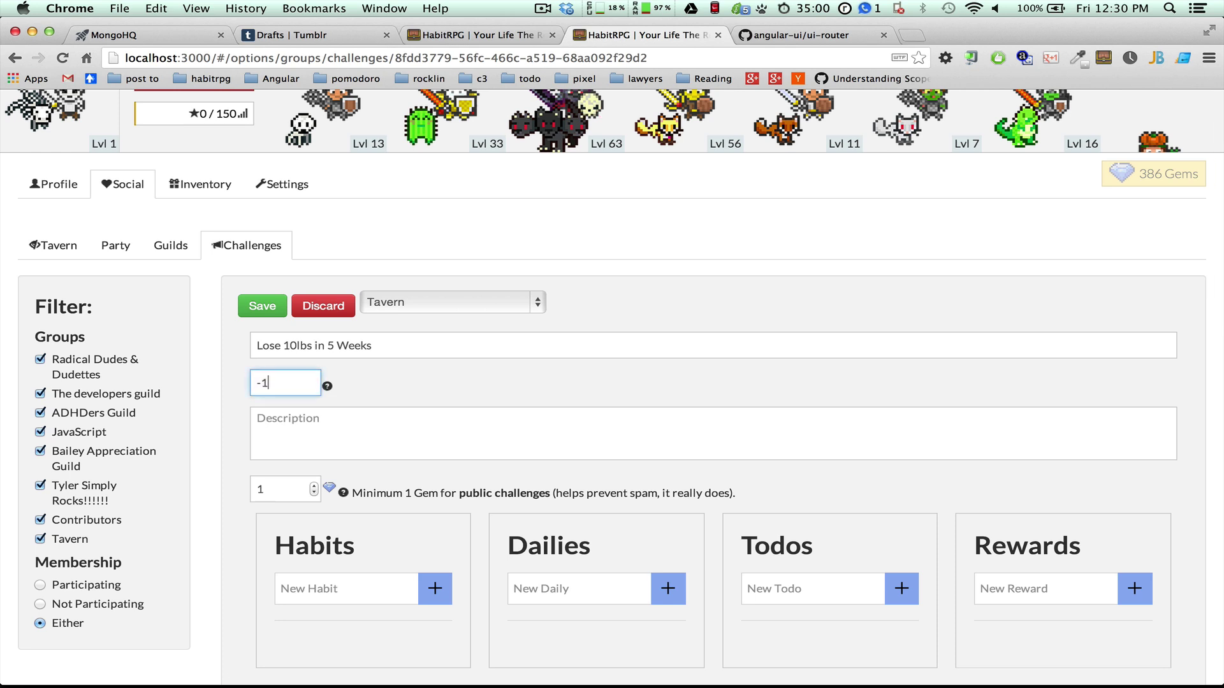
text(10lb)
Examine the challenge's gem prize field and the note on the minimum prize for public challenges.
click(289, 492)
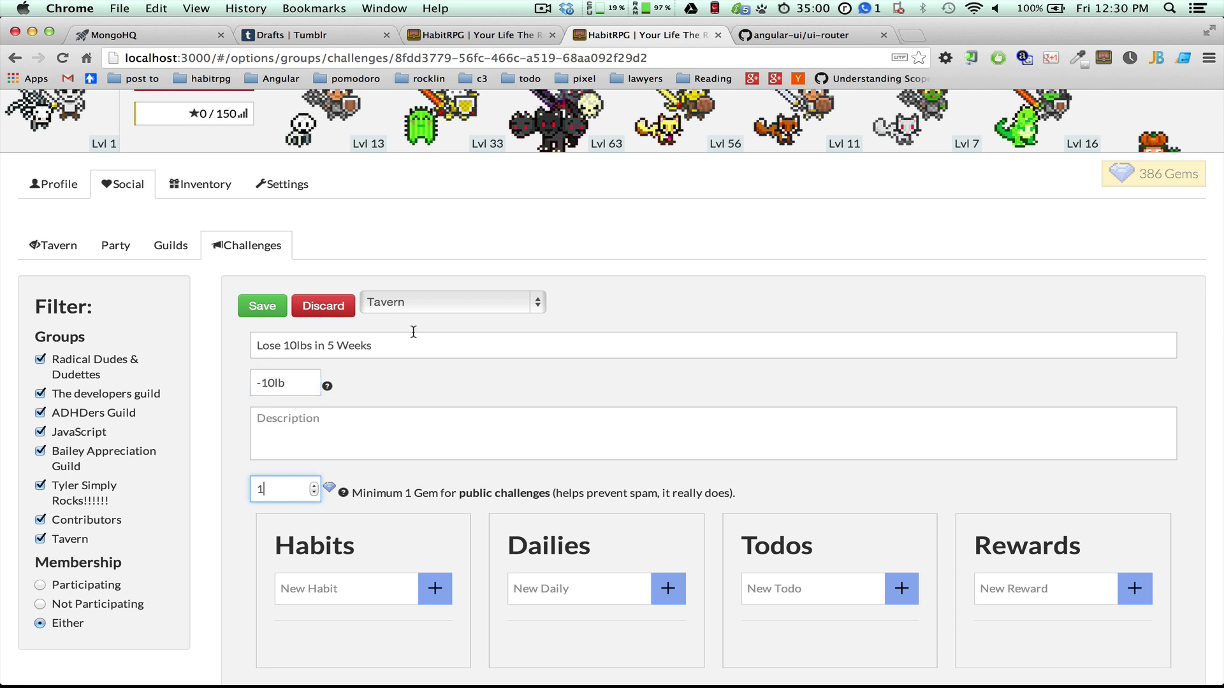
double_click(287, 492)
drag(418, 494, 736, 494)
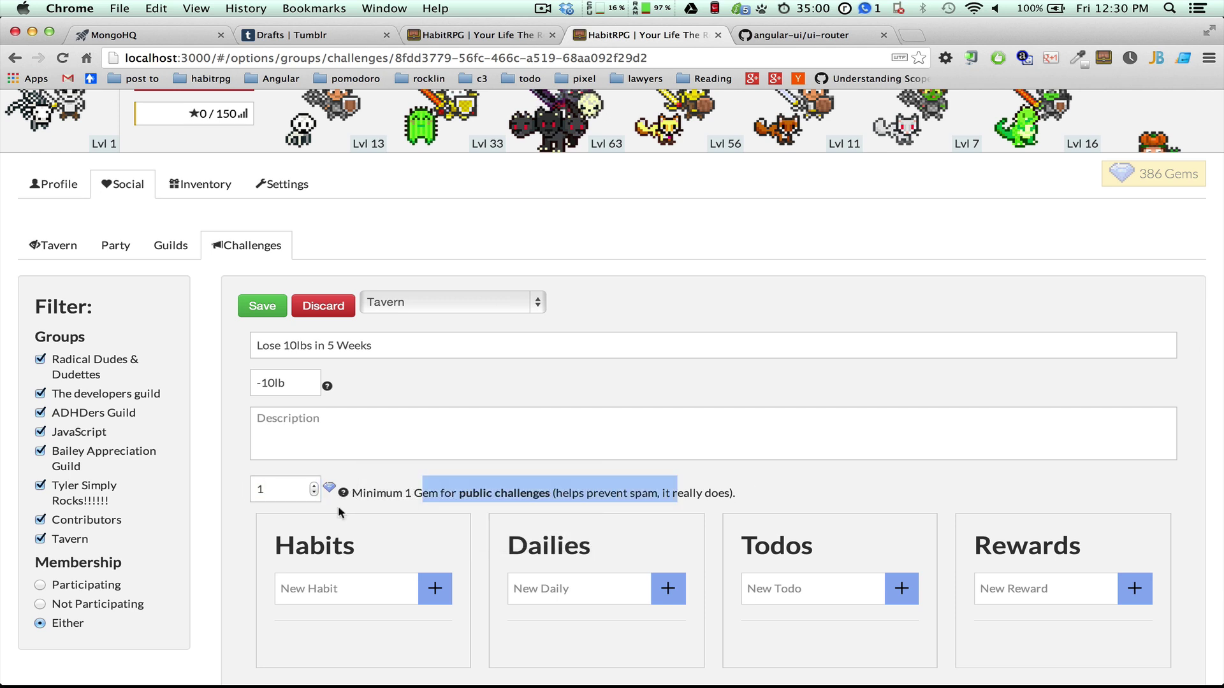
click(280, 491)
Try the Contributors group with a prize of 0 gems, and restore the Tavern group with a prize of 1 gem.
click(411, 304)
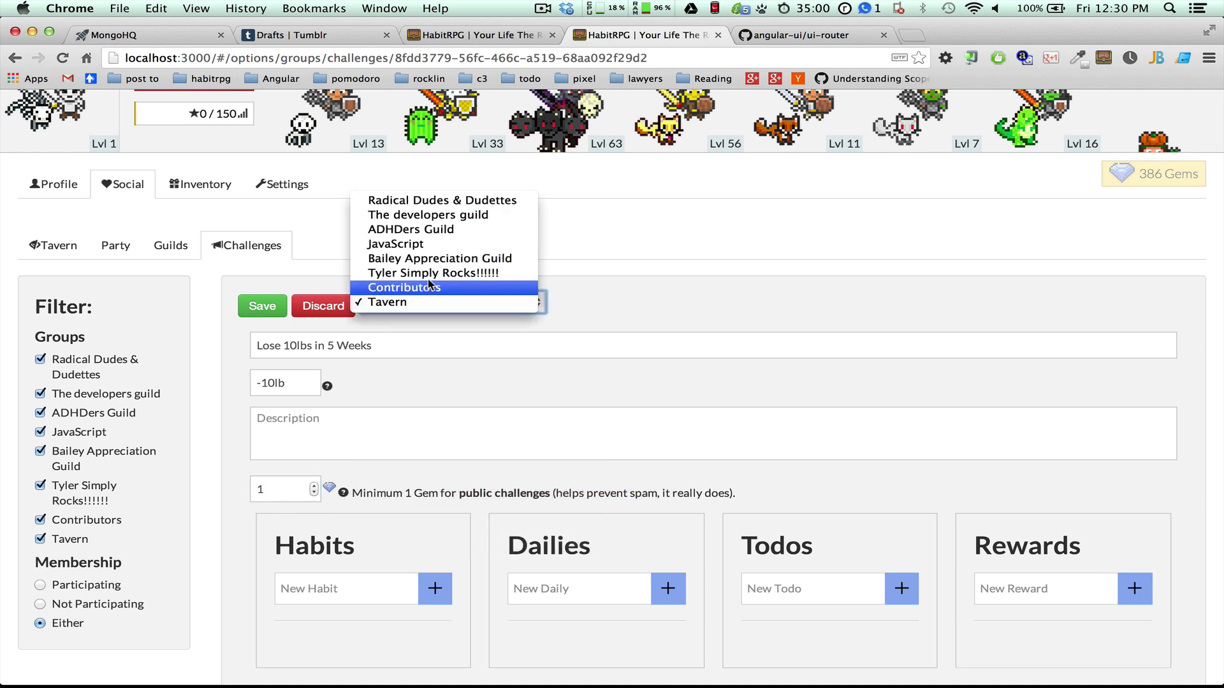
click(411, 290)
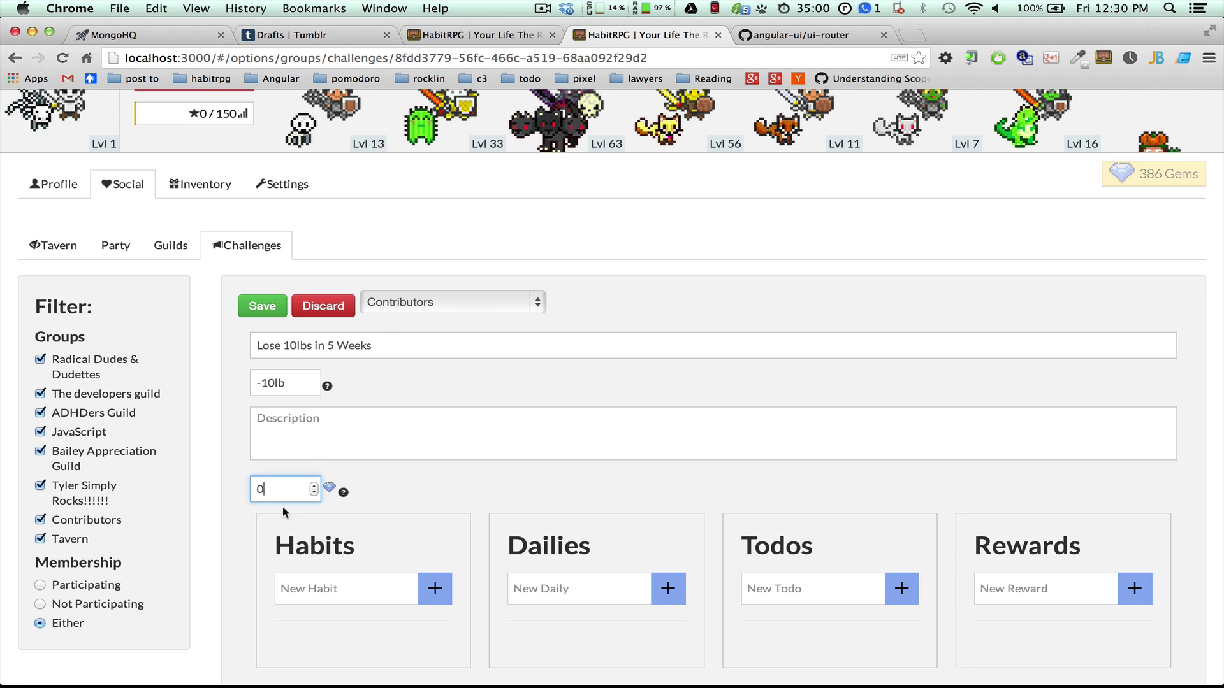
click(410, 317)
click(404, 317)
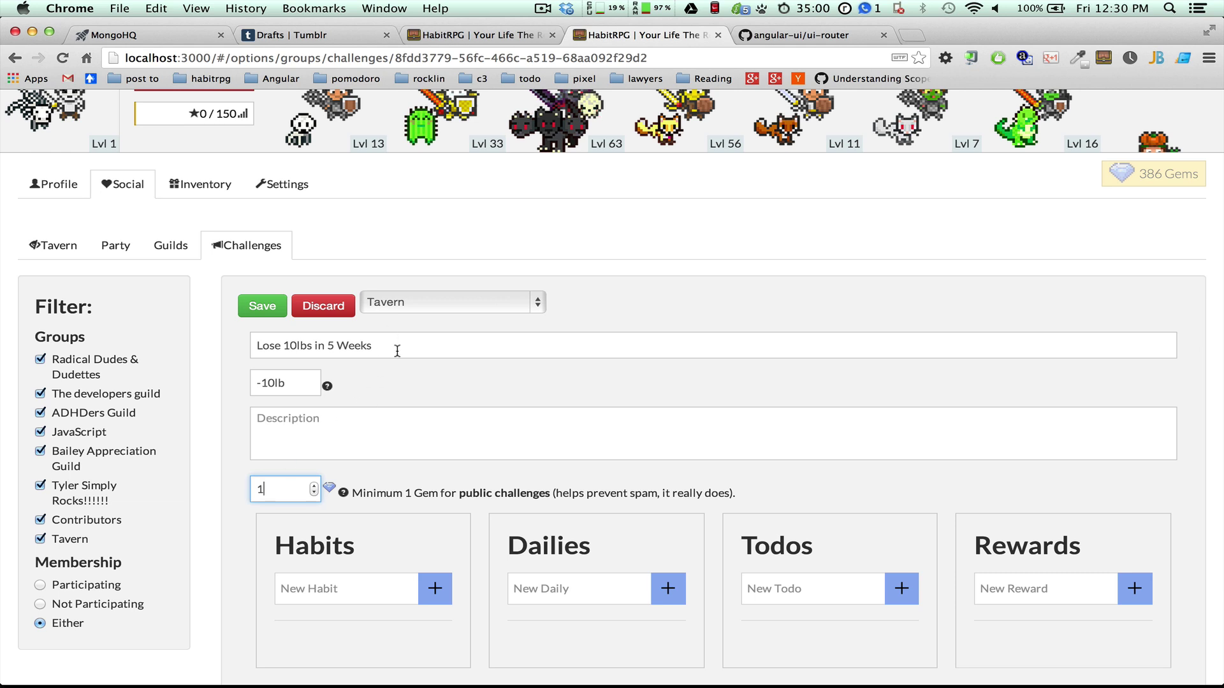
click(489, 419)
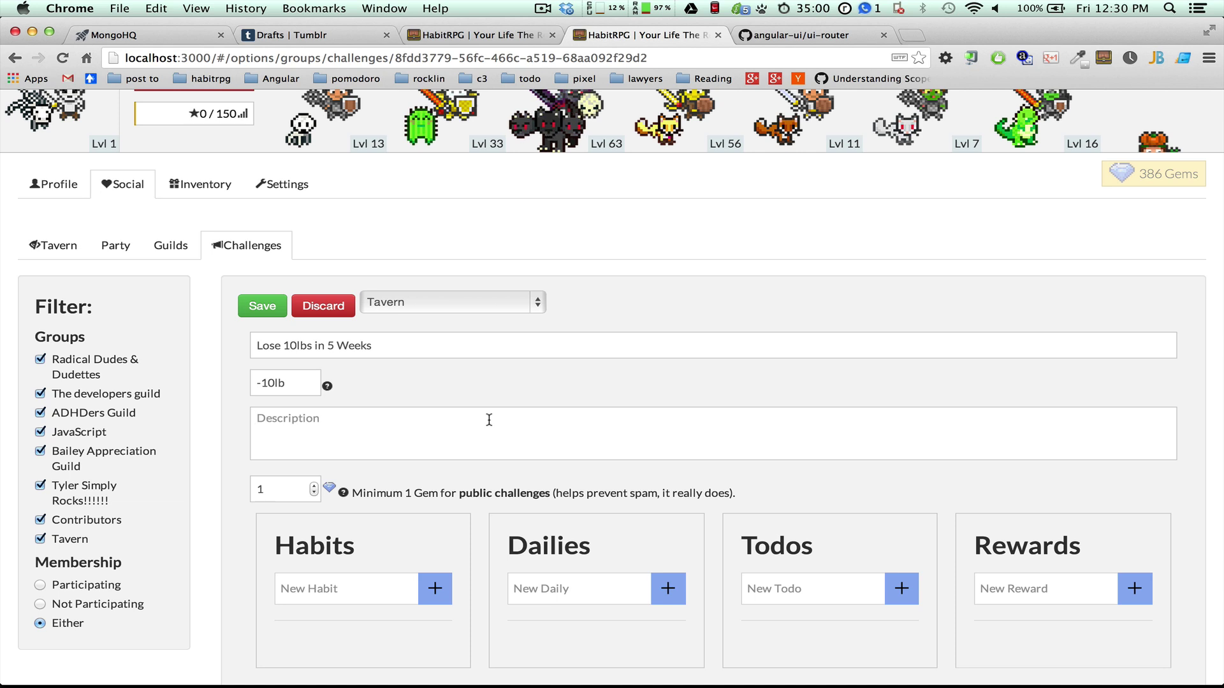
Enter "alkfjalsdfkasdf" as the challenge's description.
click(262, 490)
drag(497, 489, 421, 490)
click(339, 445)
text(alkfjalsdfkasdf)
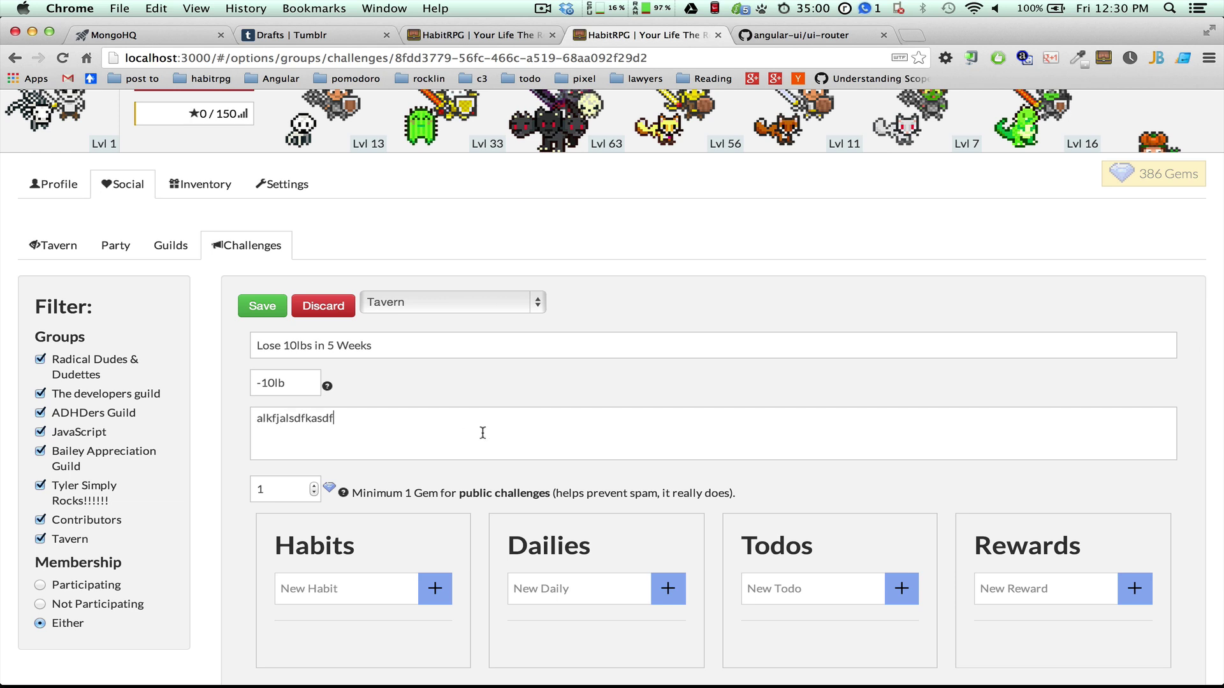
Add a habit named "Drink water" to the challenge.
scroll(446, 433, down, 4)
click(374, 466)
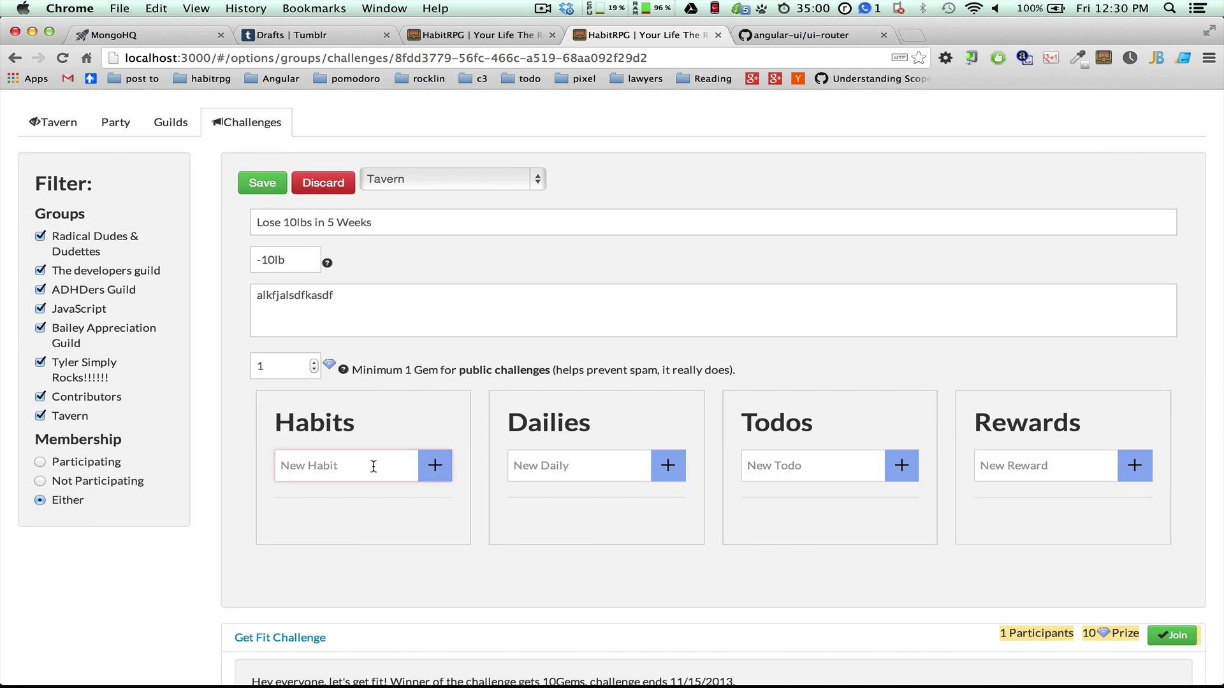
text(td)
key(BackSpace)
key(BackSpace)
text(rink)
key(BackSpace)
key(BackSpace)
key(BackSpace)
key(BackSpace)
text(D)
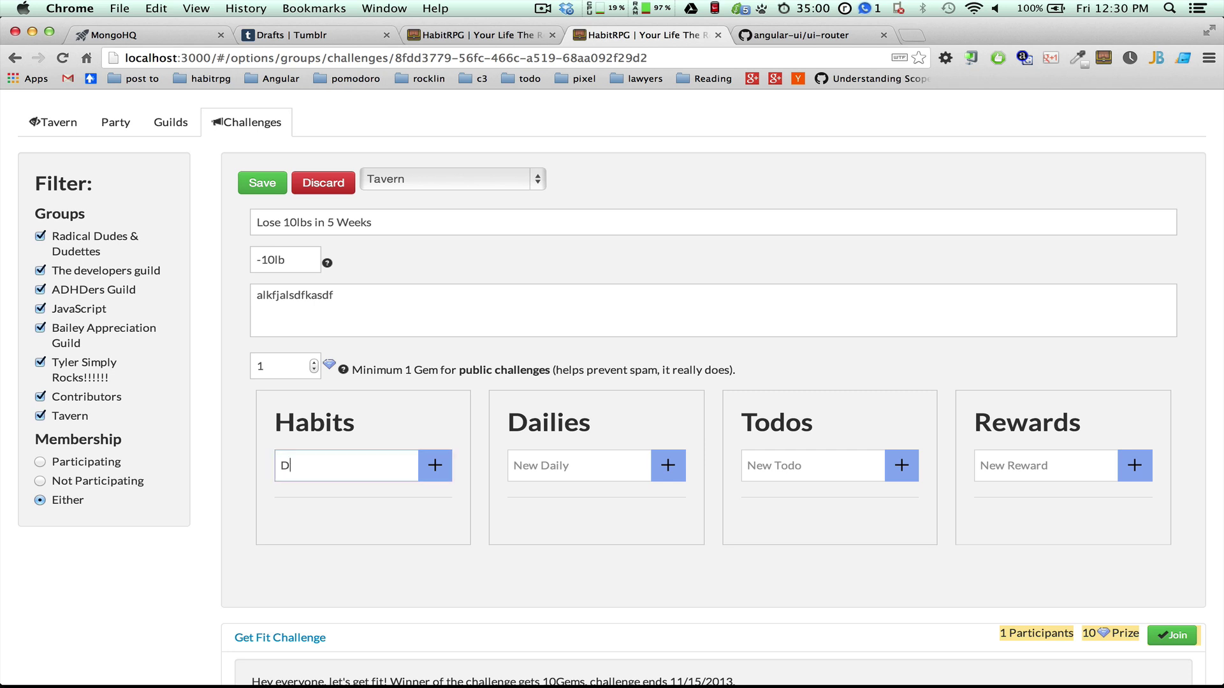
text(rink water)
key(Return)
Add a second habit named "take stairs" to the challenge.
text(task)
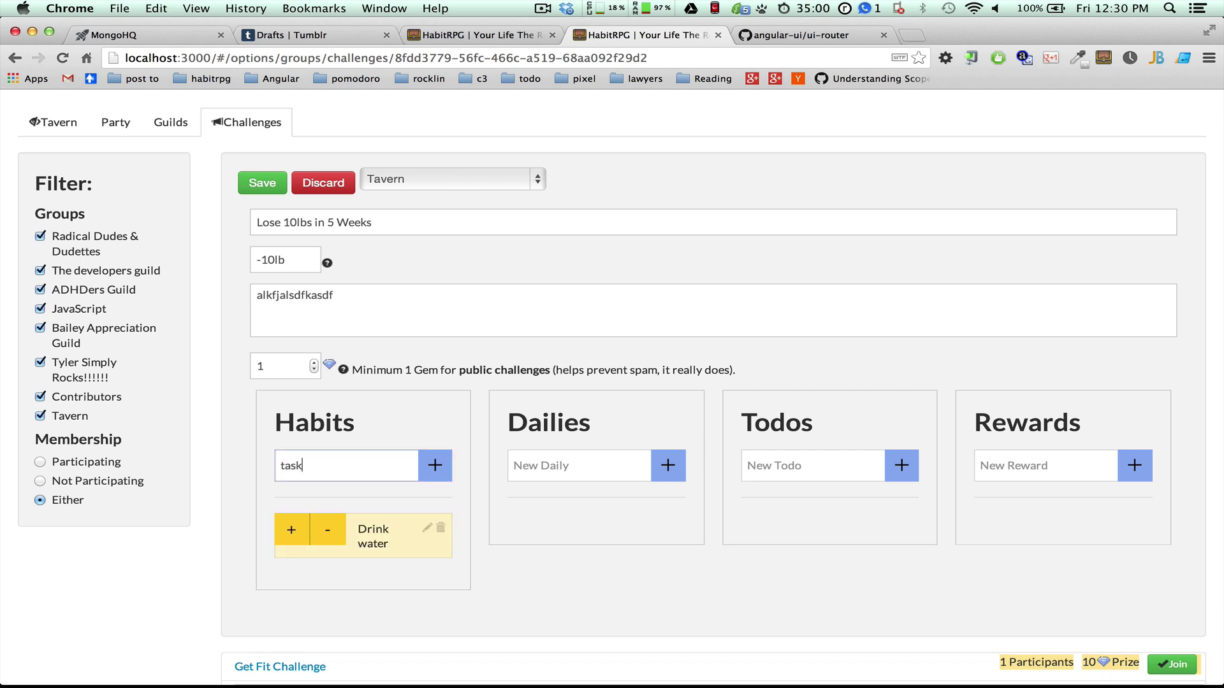
text(ke stairs)
key(Return)
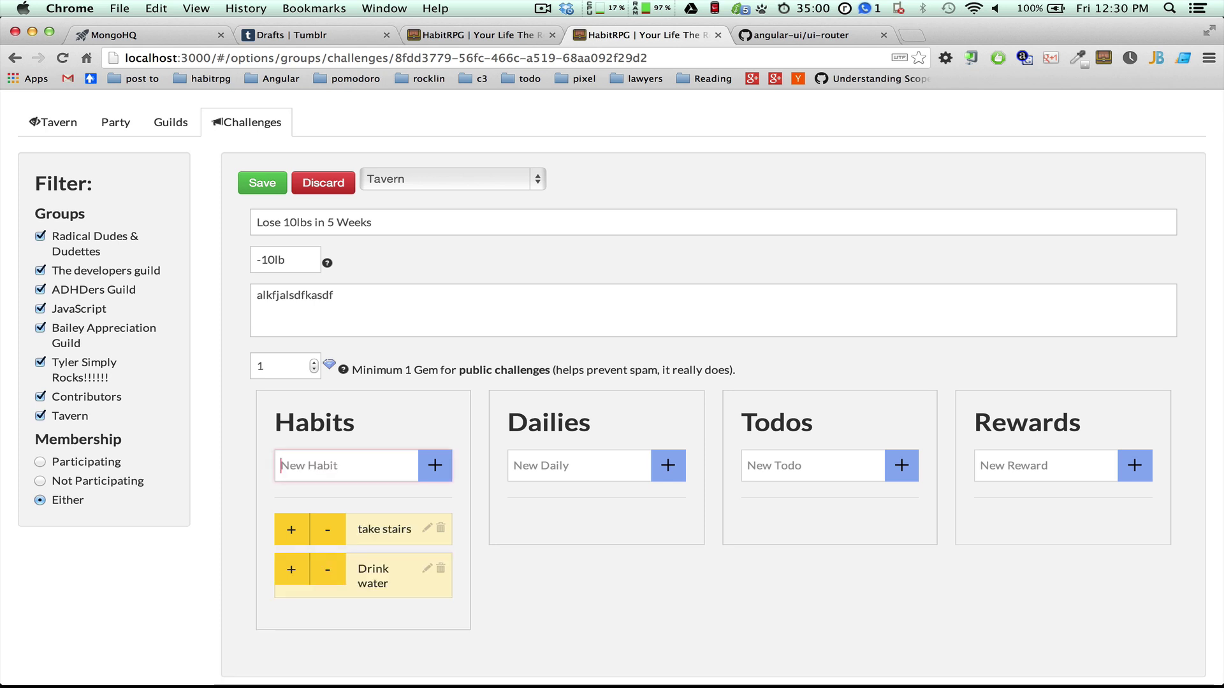
Add two dailies named "gym" and "5 vegies" to the challenge.
click(572, 463)
text(gym)
key(Return)
text(5)
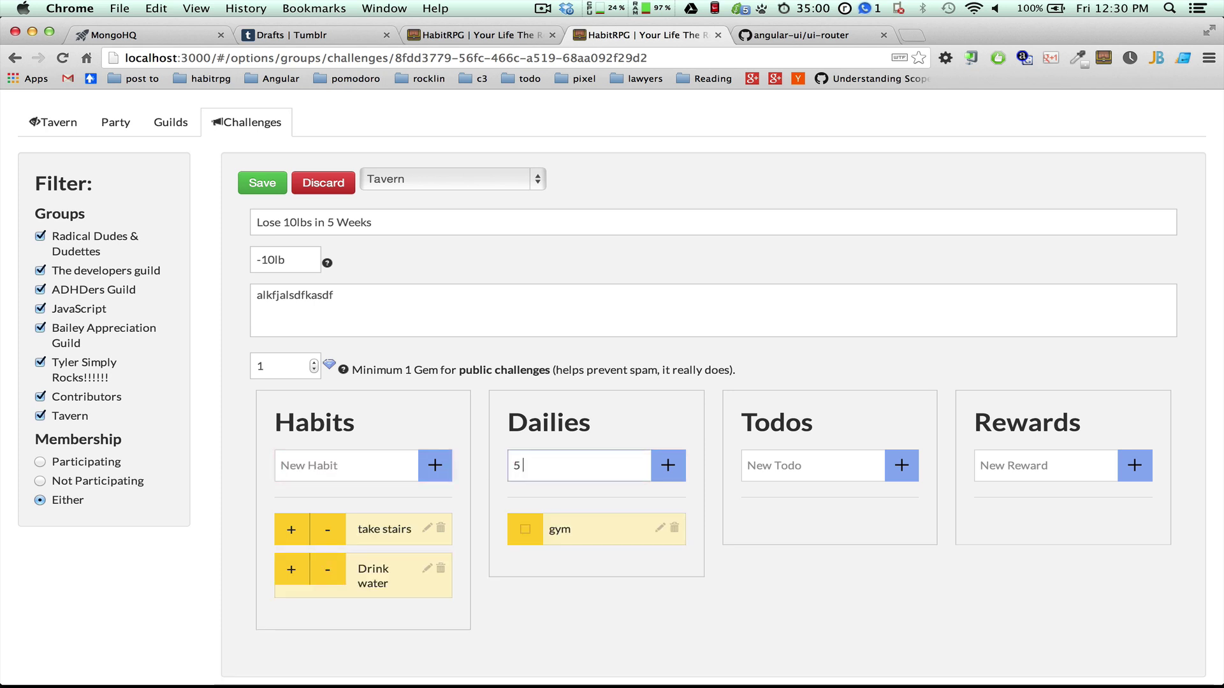
text( vegies)
key(Return)
Add a todo named "sign up for a marathon" to the challenge.
click(877, 468)
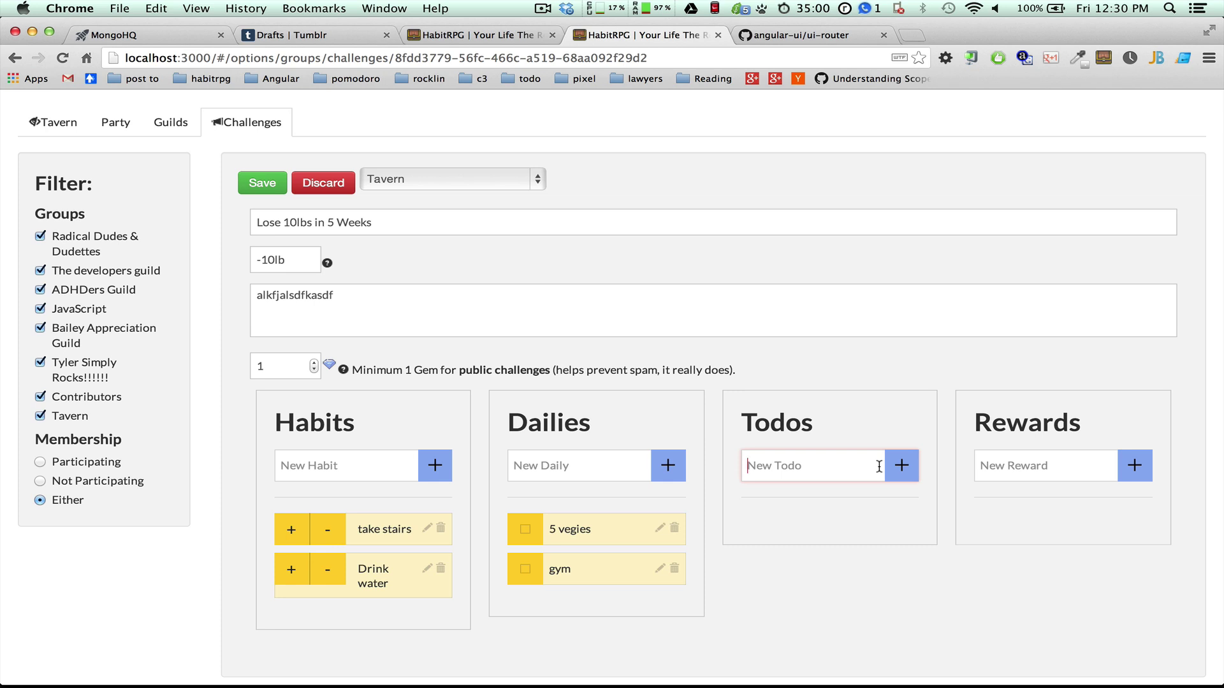
text(sign up for a)
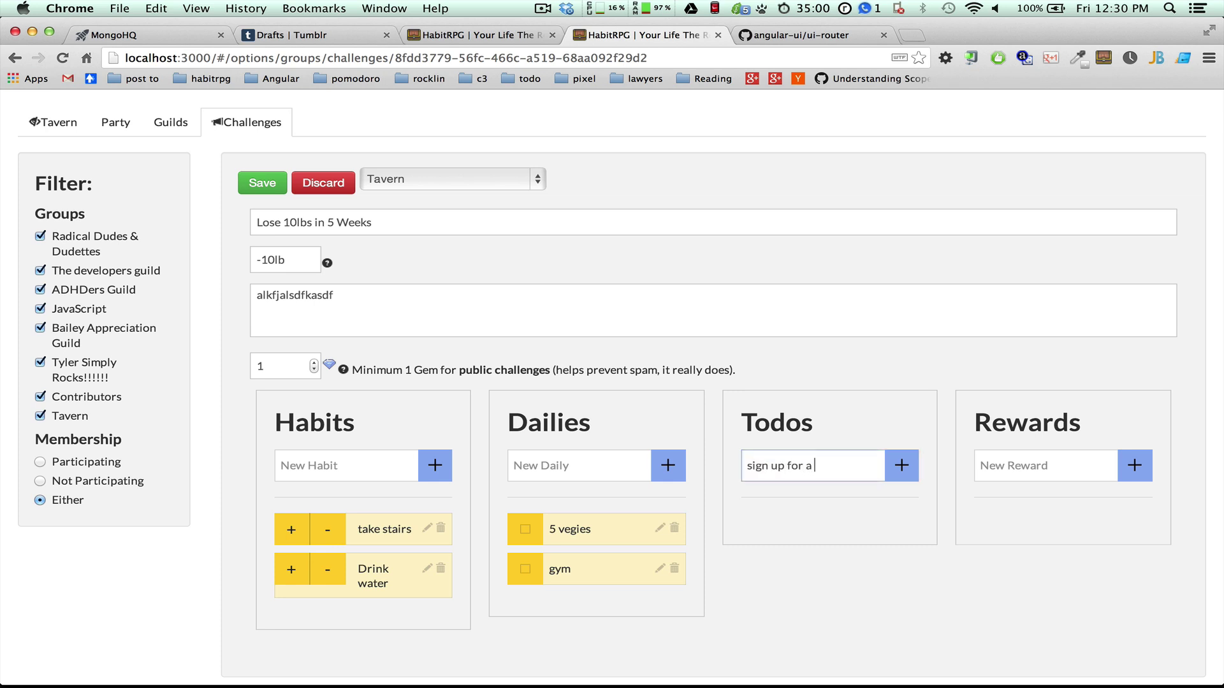
text( am)
key(BackSpace)
key(BackSpace)
text(marathon)
key(Return)
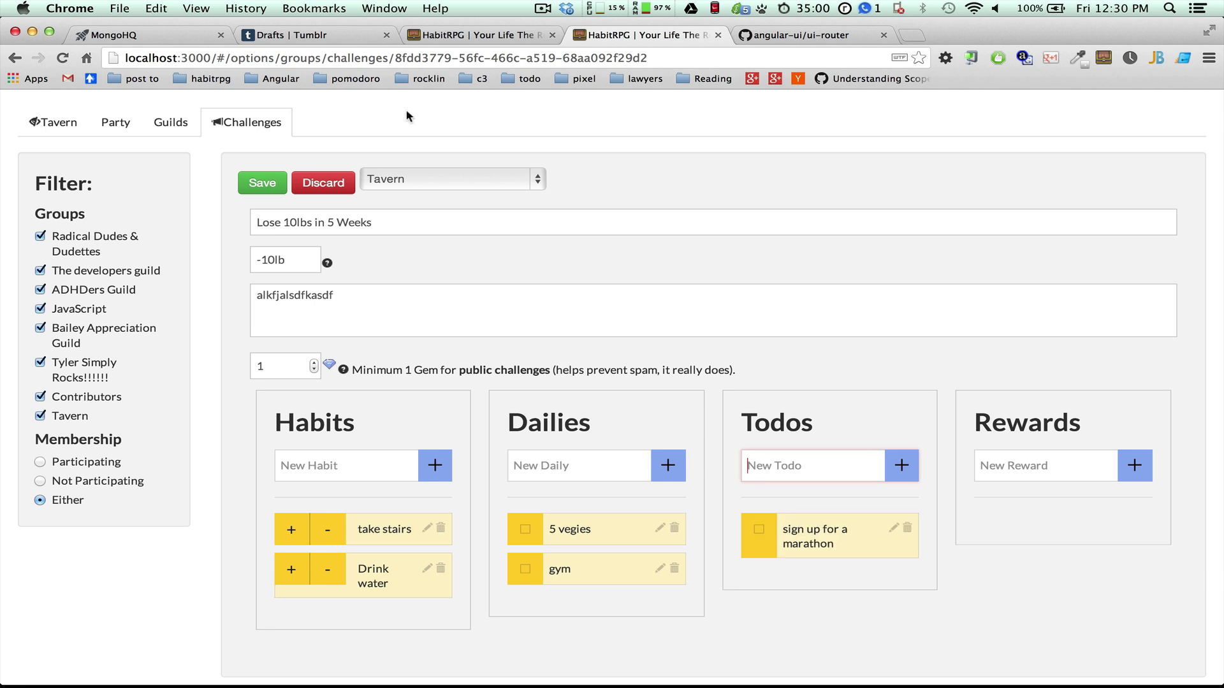
Save the new challenge and join the Get Fit Challenge.
click(262, 182)
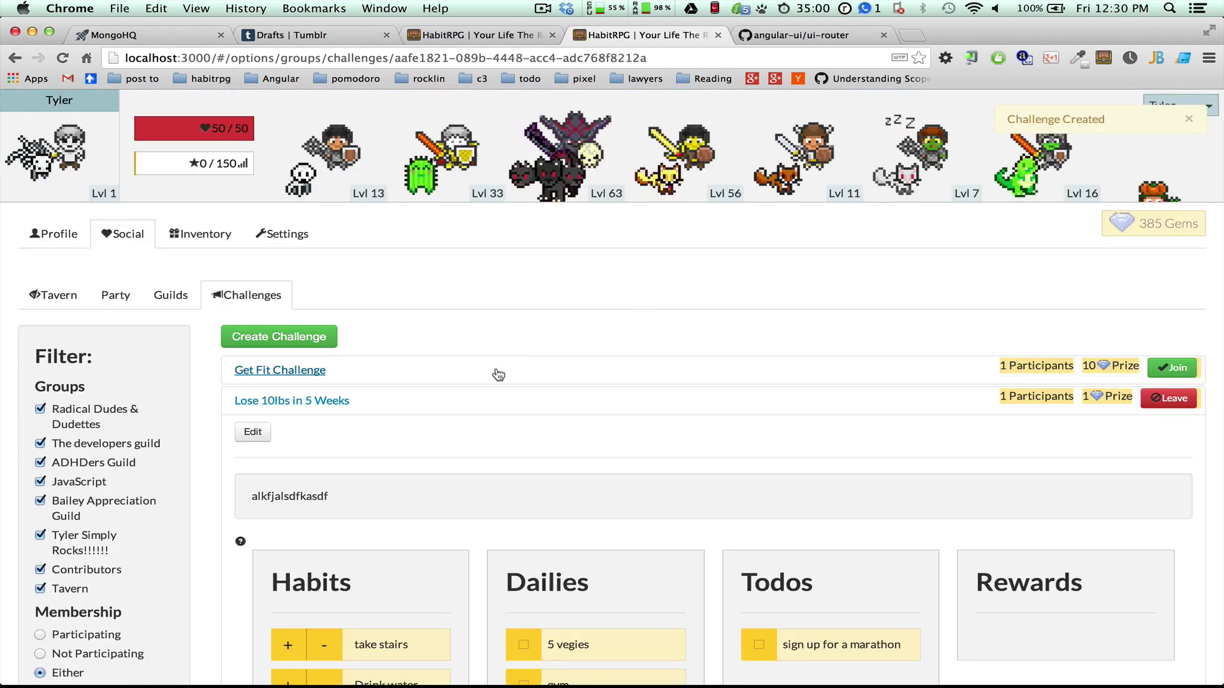
scroll(459, 400, down, 2)
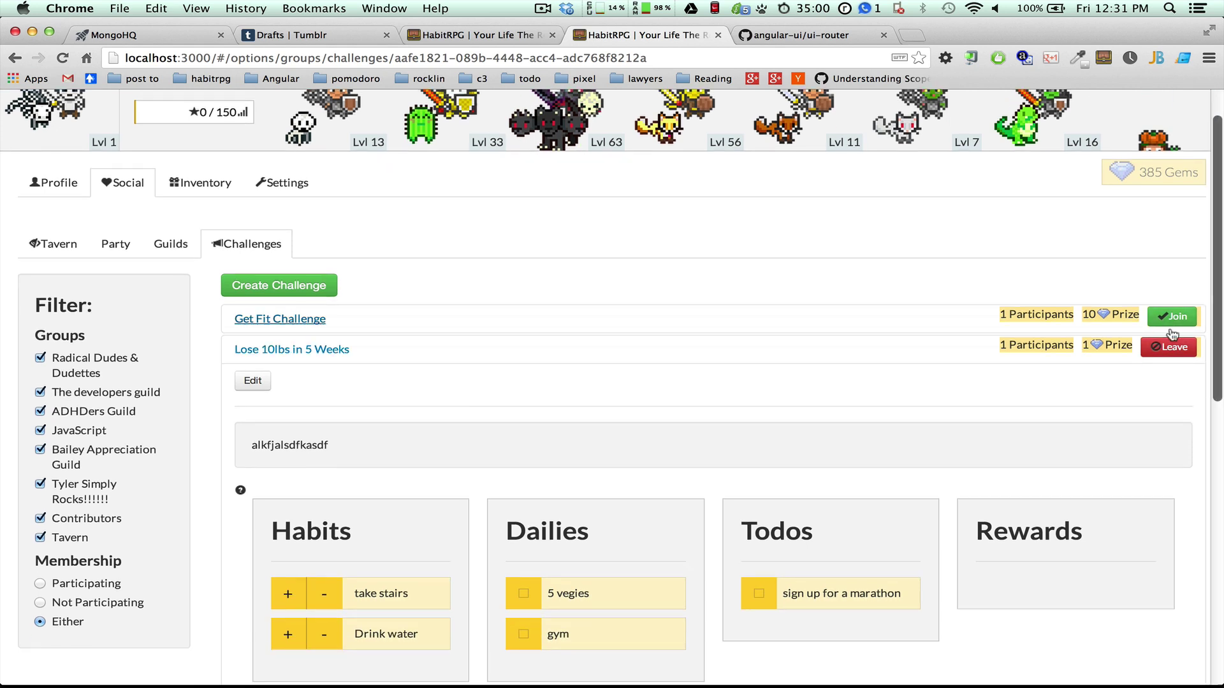
click(1174, 319)
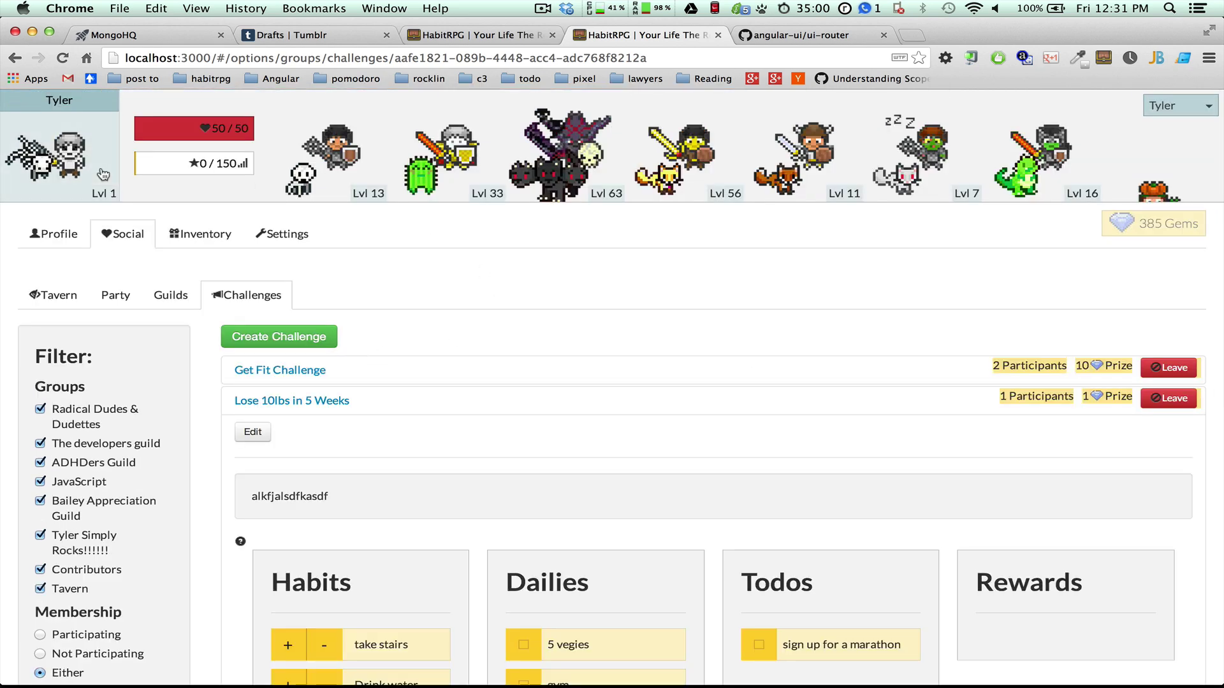
Open the personal task page and examine the challenge tasks in the habits, dailies and todos columns.
click(103, 175)
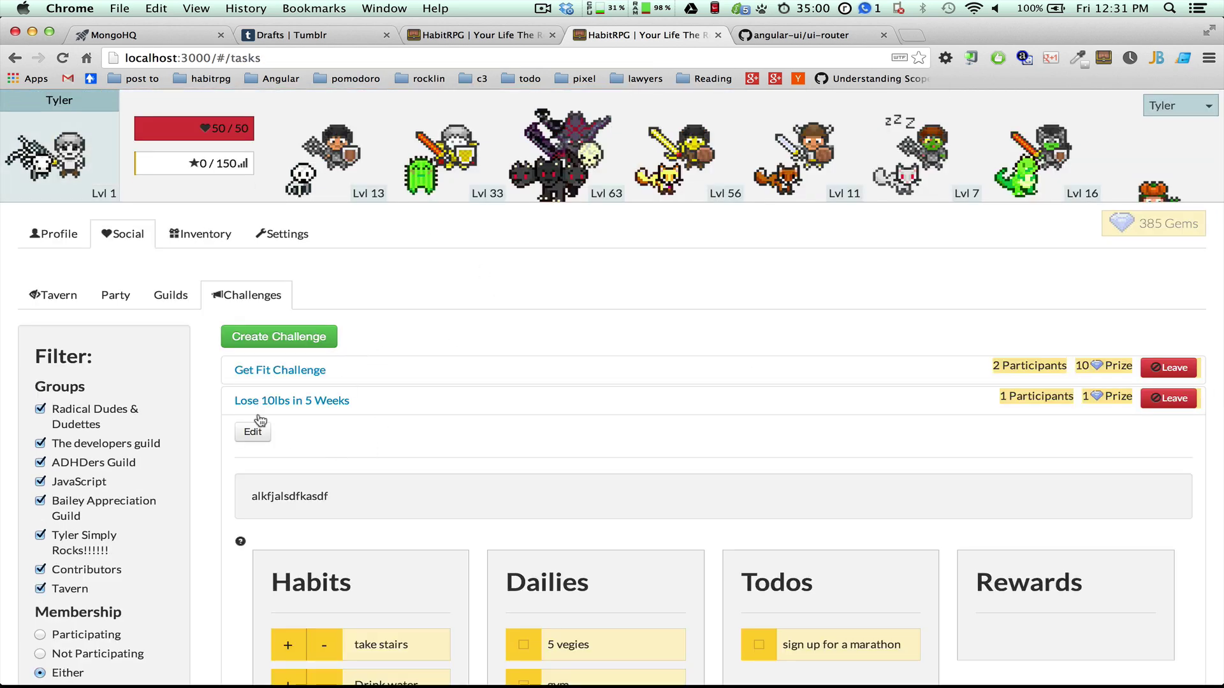
scroll(256, 417, down, 5)
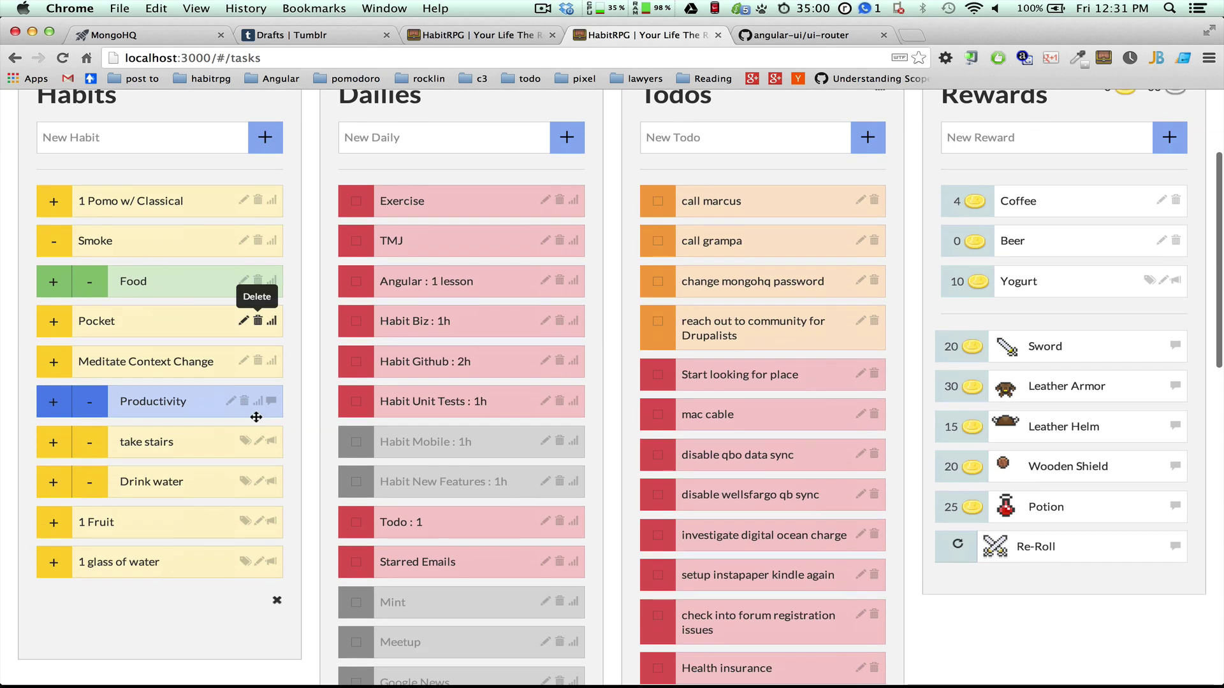
drag(141, 532, 148, 503)
scroll(510, 446, down, 10)
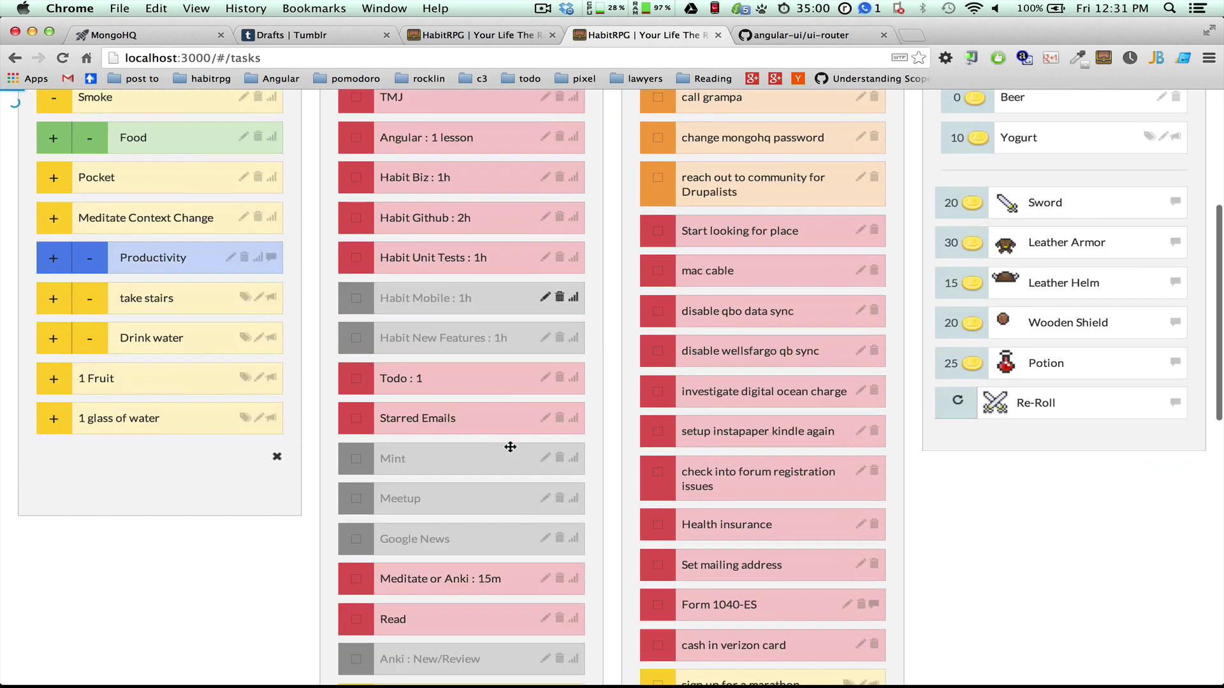
scroll(510, 447, down, 3)
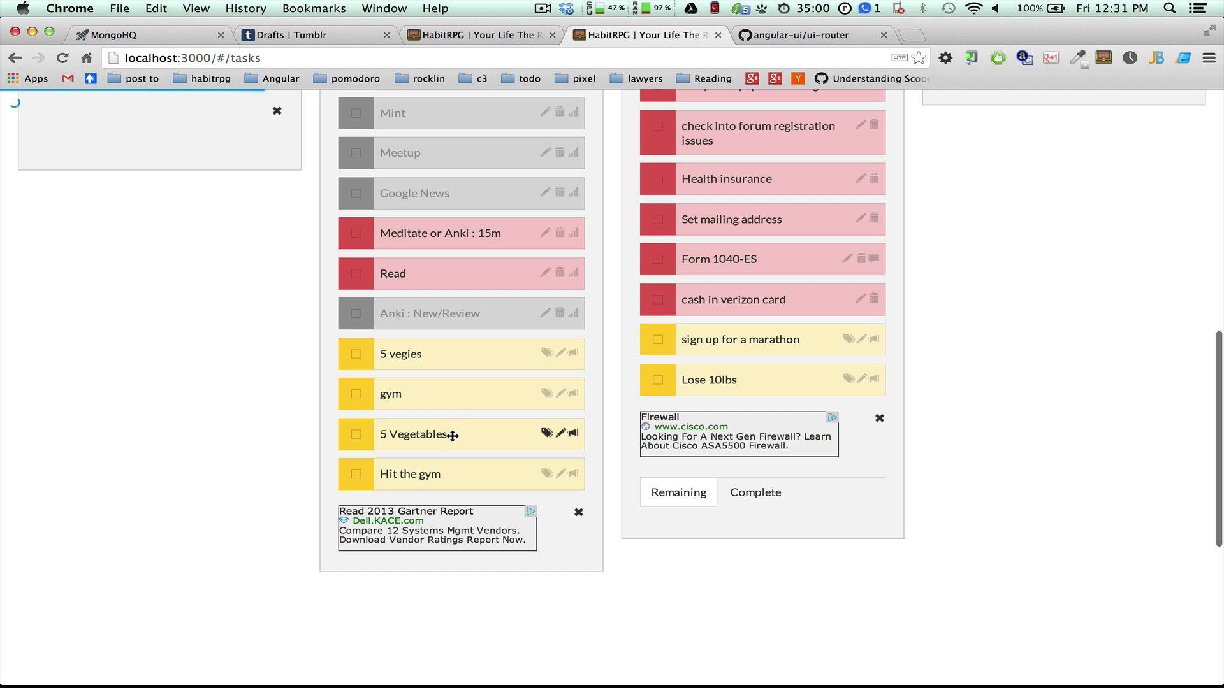
scroll(514, 433, up, 12)
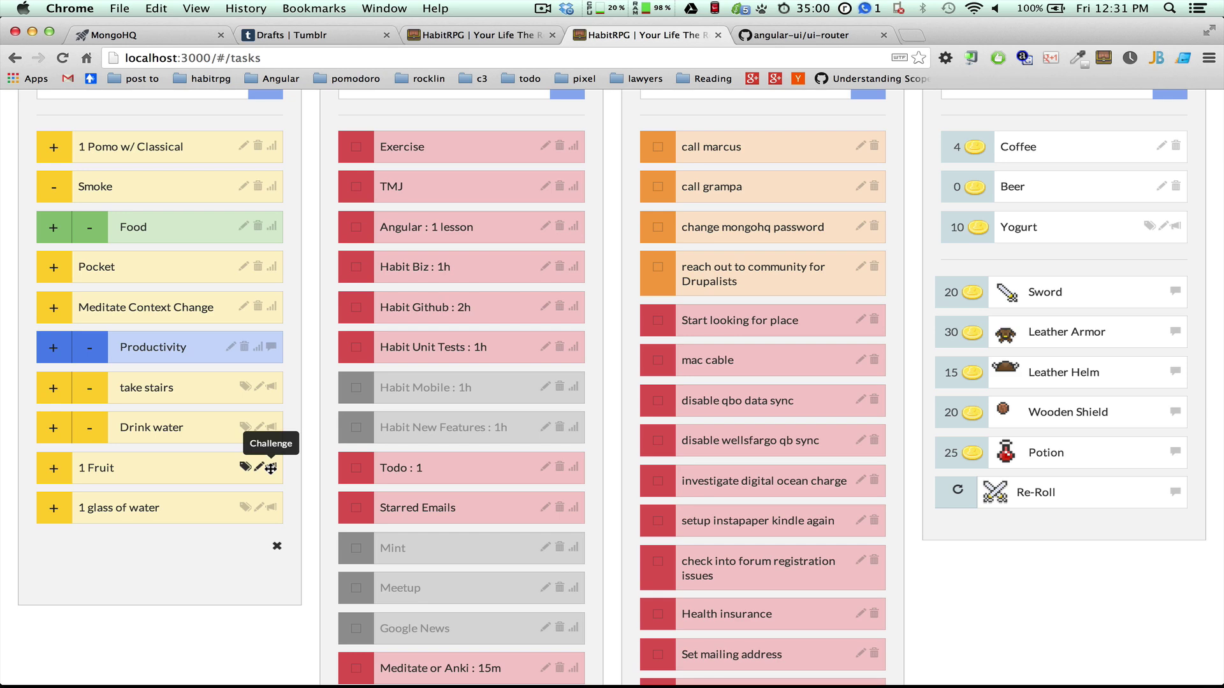
Filter the tasks by the "fit" challenge tag, and clear that filter again.
scroll(270, 469, up, 3)
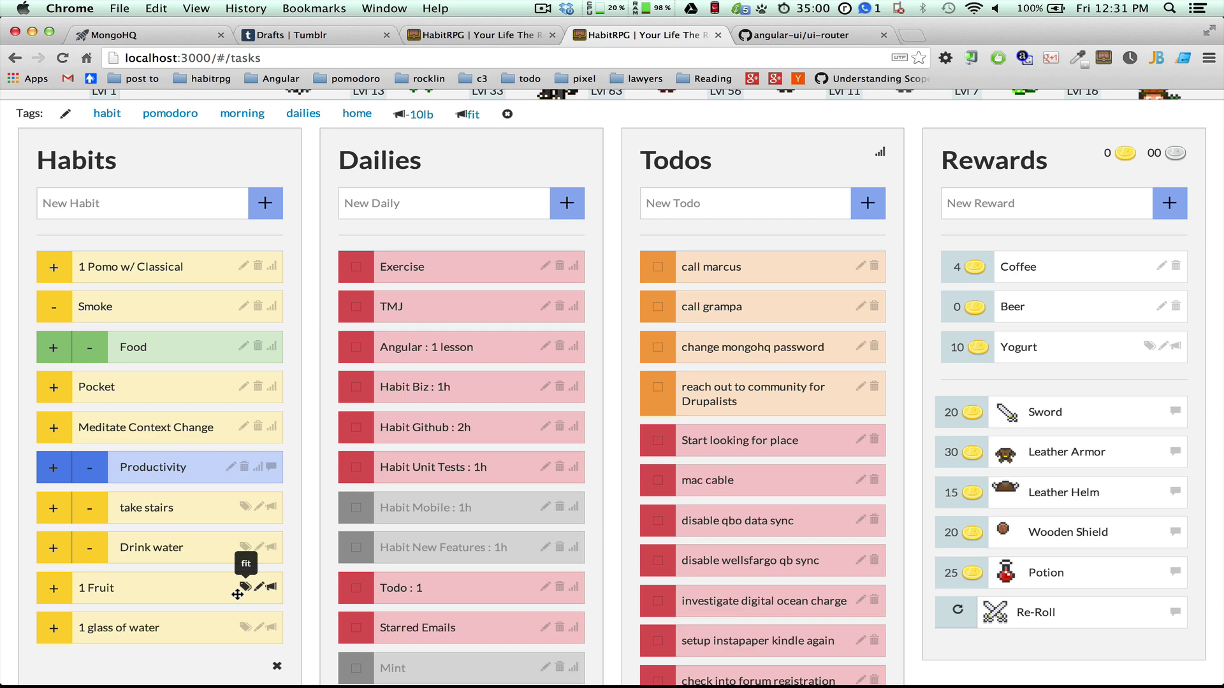
scroll(316, 382, up, 2)
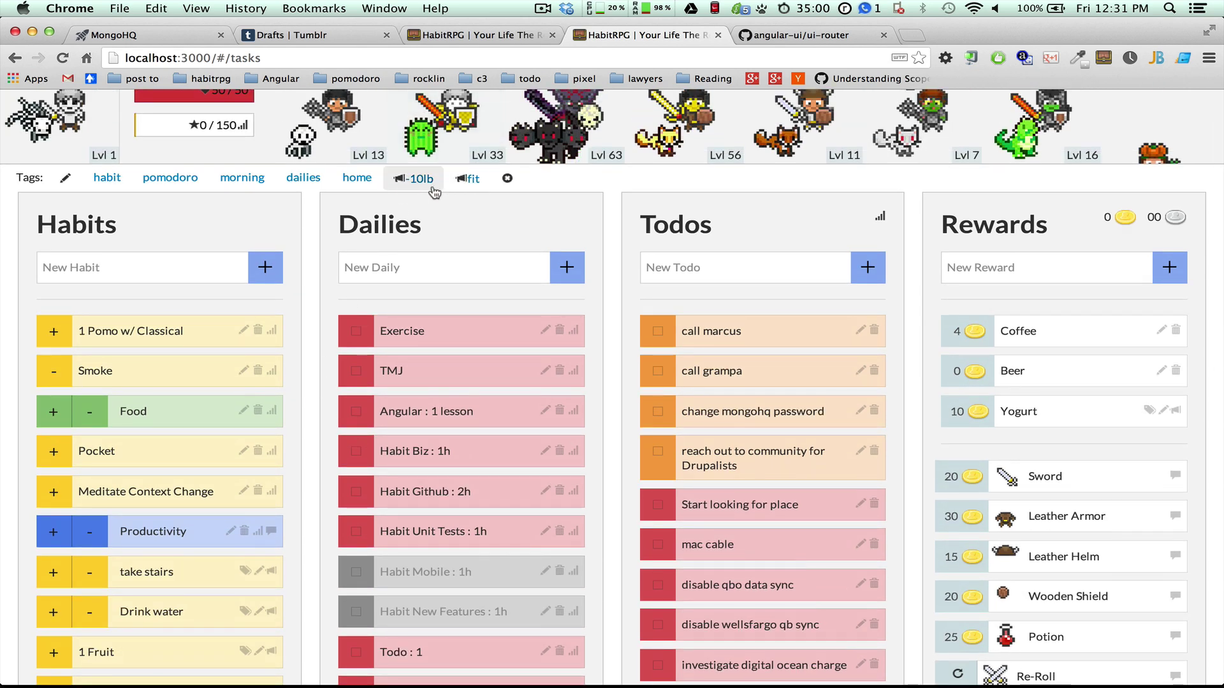
click(471, 179)
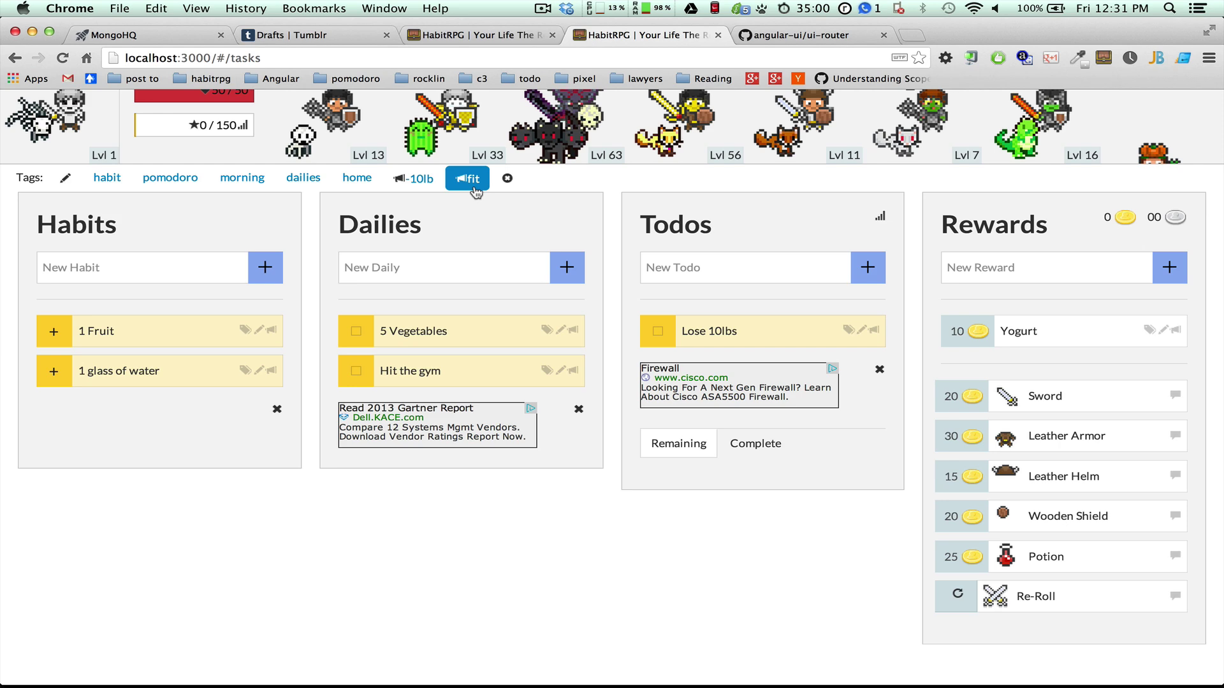
click(475, 191)
Score the "1 Fruit" challenge habit positively several times in the personal habits.
scroll(290, 294, down, 10)
scroll(118, 317, up, 1)
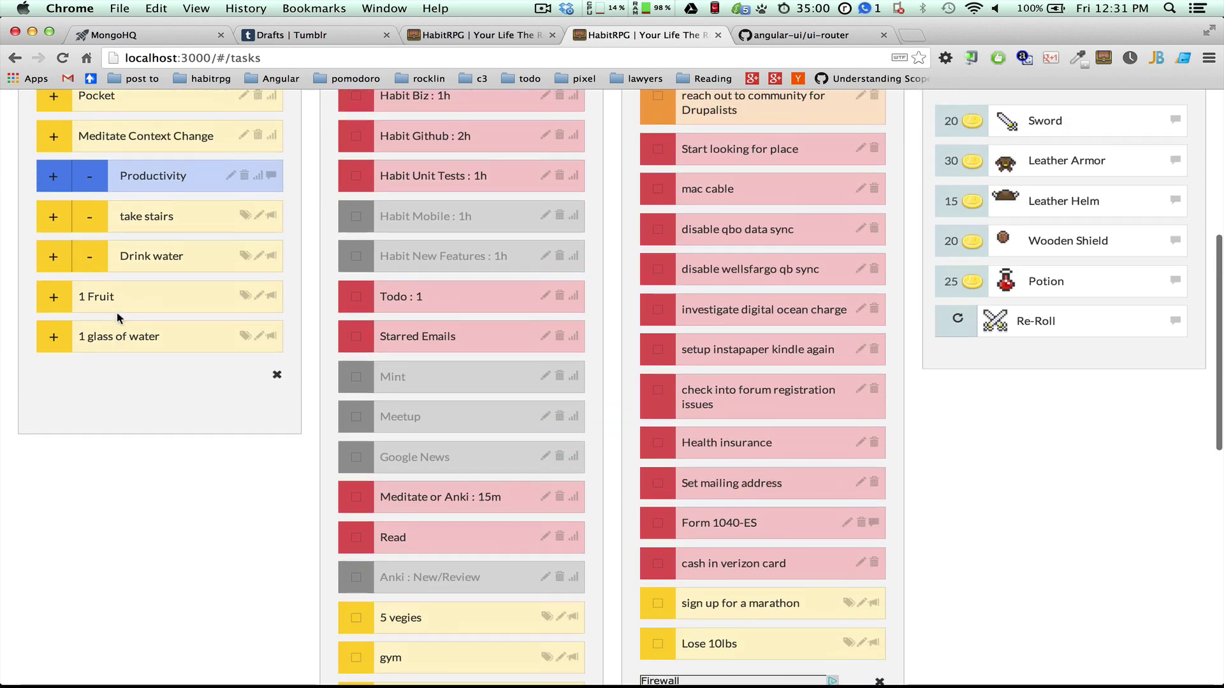
scroll(118, 318, up, 2)
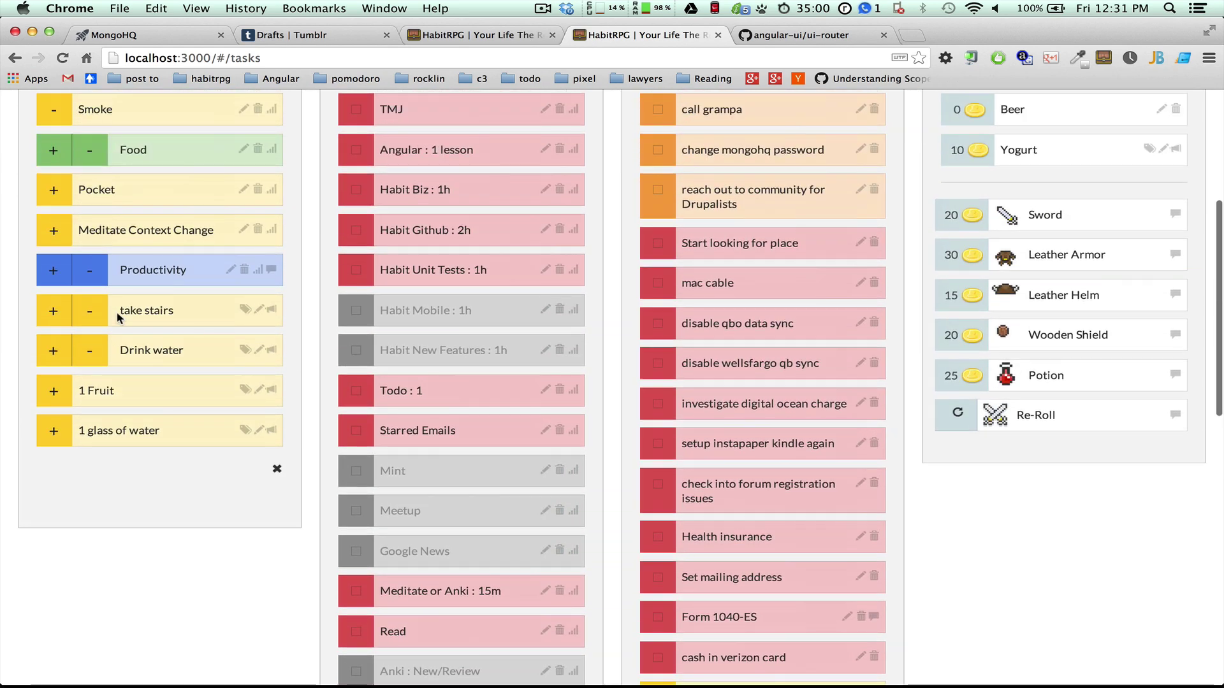
click(54, 392)
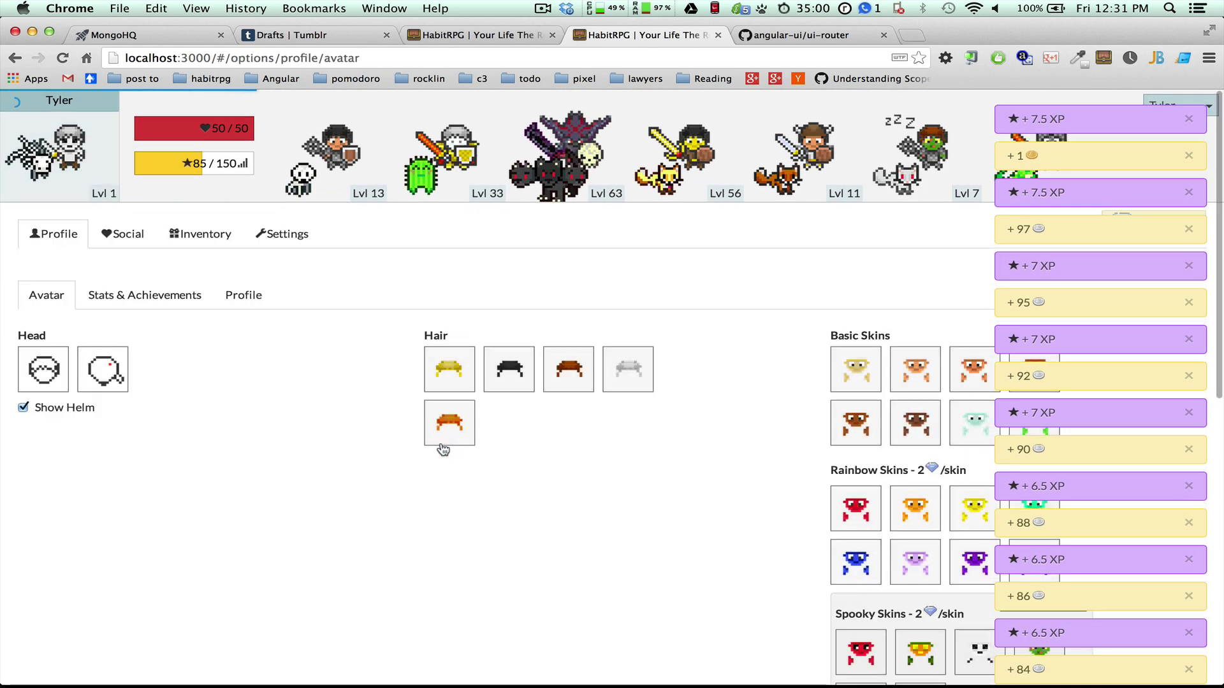
Open the Get Fit Challenge from the social challenges list and examine its shared task columns, especially the "1 Fruit" habit.
click(137, 237)
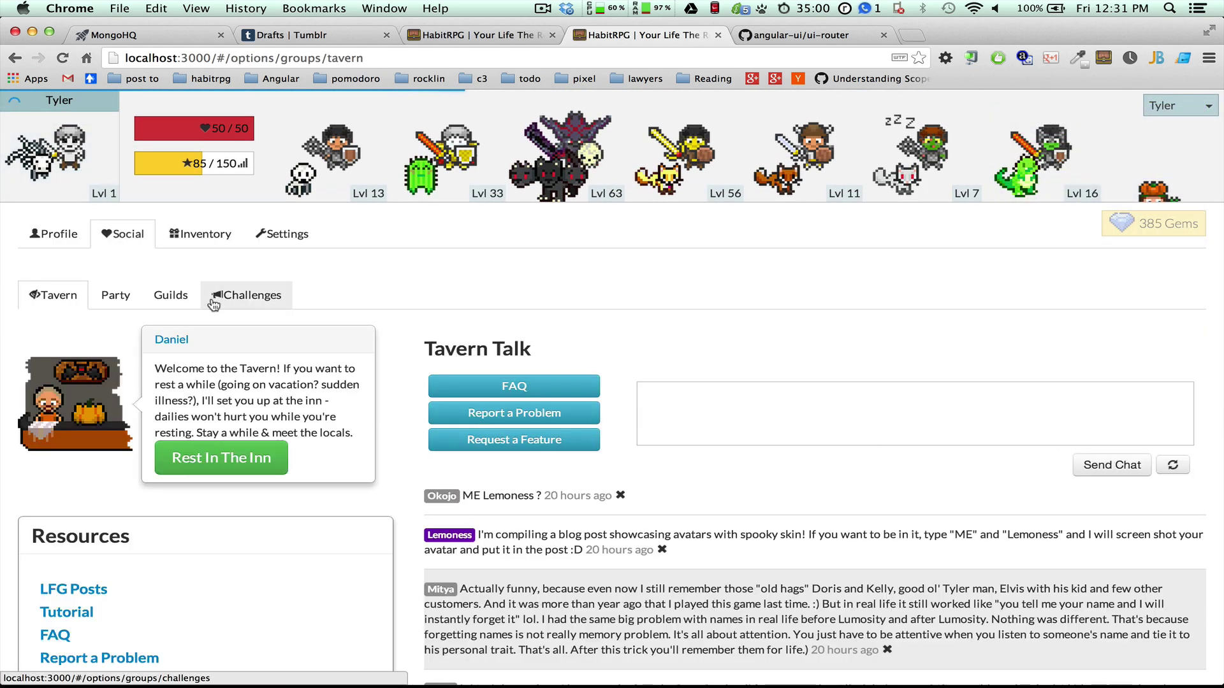
click(214, 303)
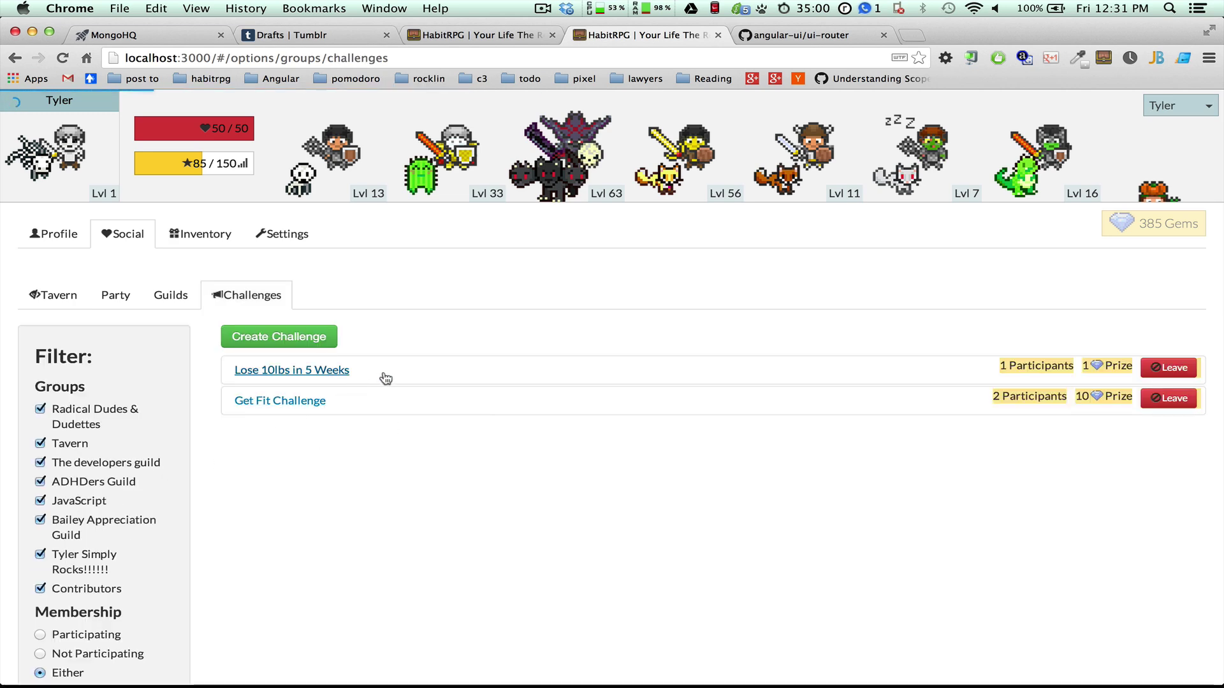
click(390, 403)
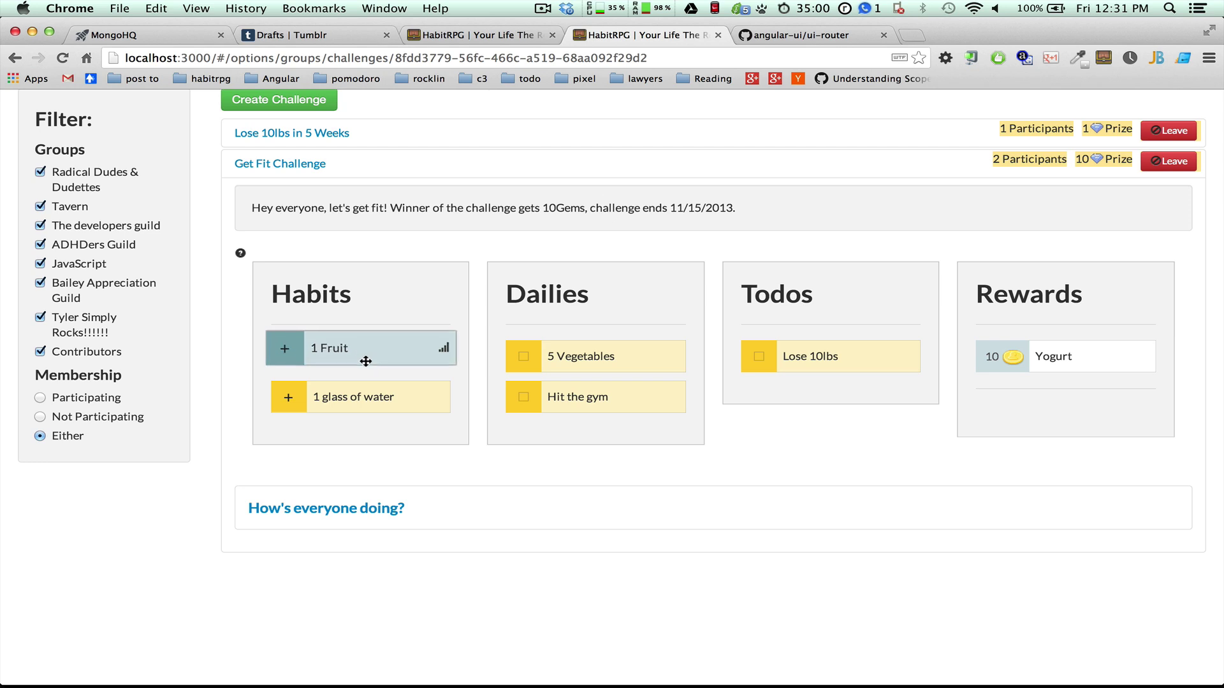
mouse_move(242, 253)
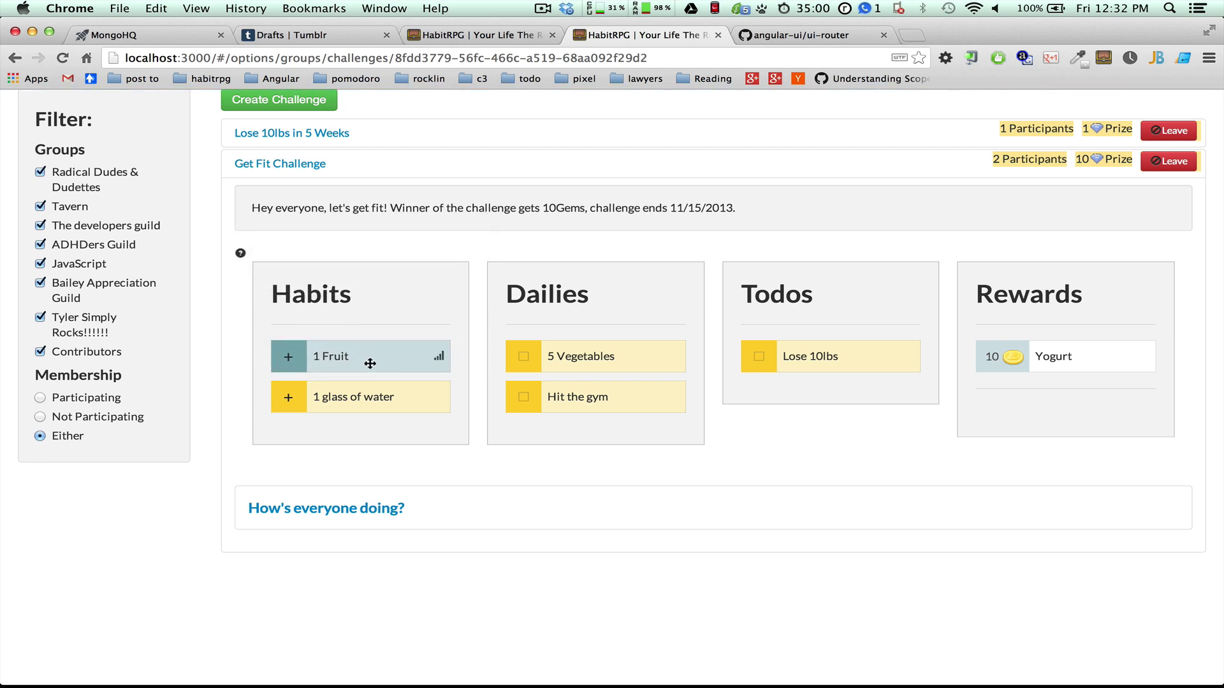
drag(365, 358, 363, 361)
drag(277, 250, 1050, 422)
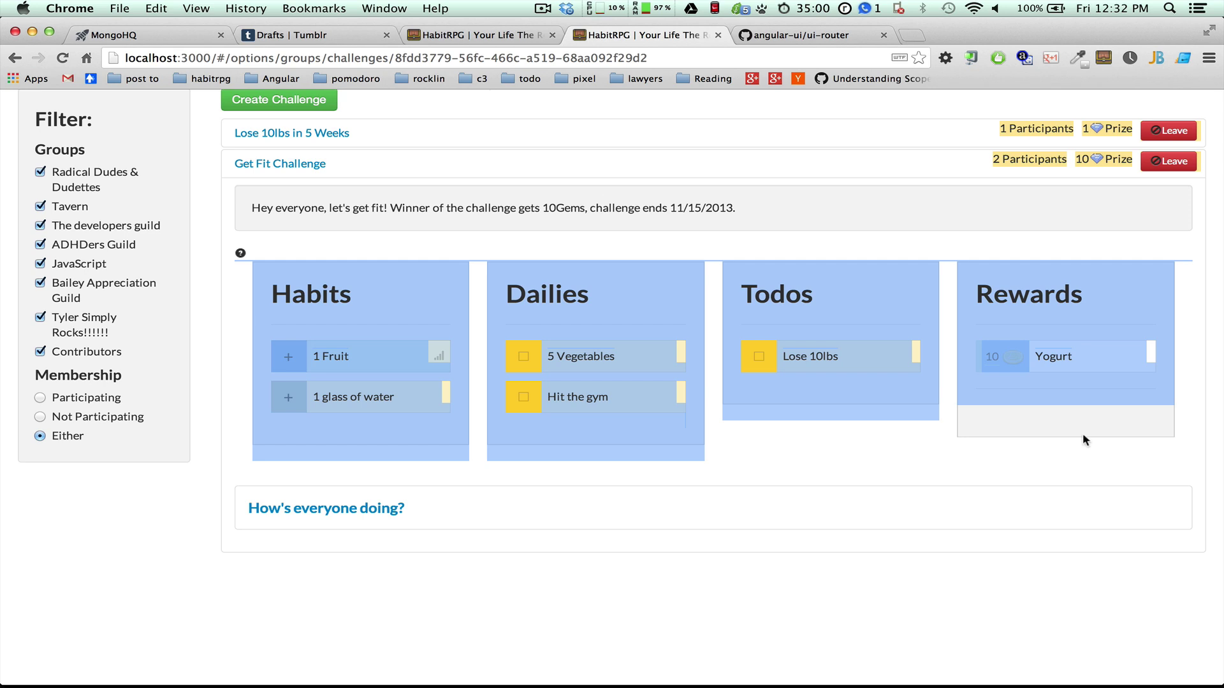
click(426, 308)
drag(331, 355, 372, 345)
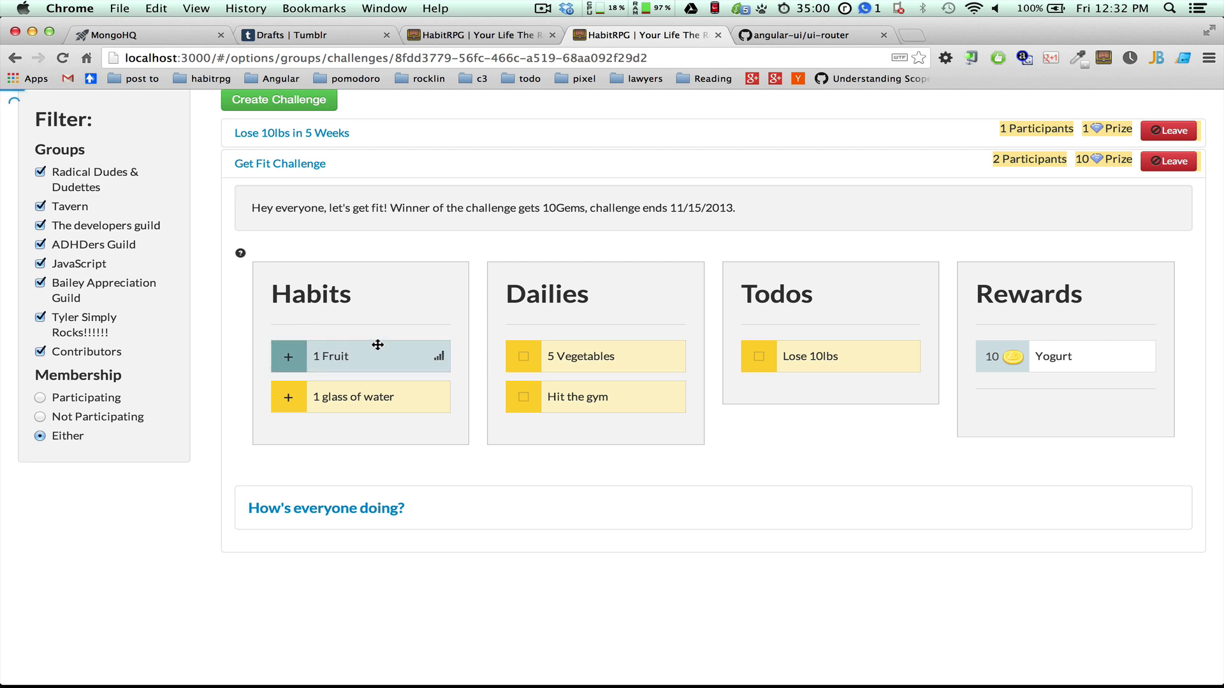
Expand "How's everyone doing?" in the Get Fit Challenge and compare each participant's tasks with the shared "1 Fruit" habit.
click(477, 529)
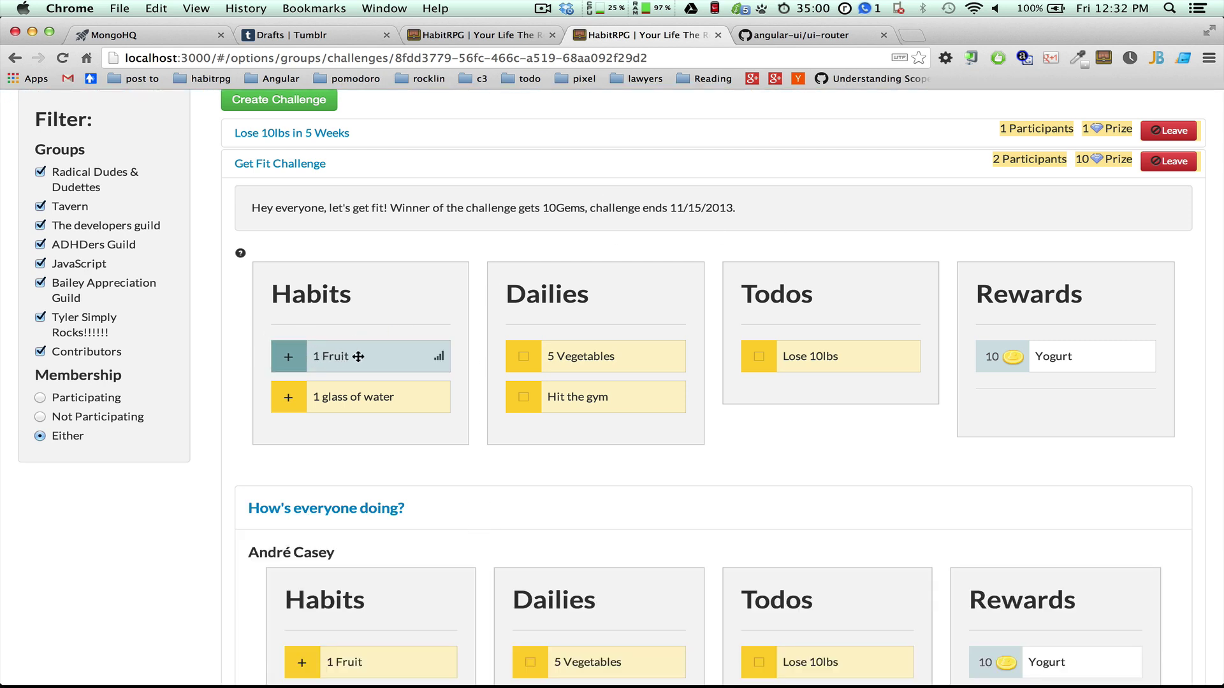
scroll(353, 304, down, 6)
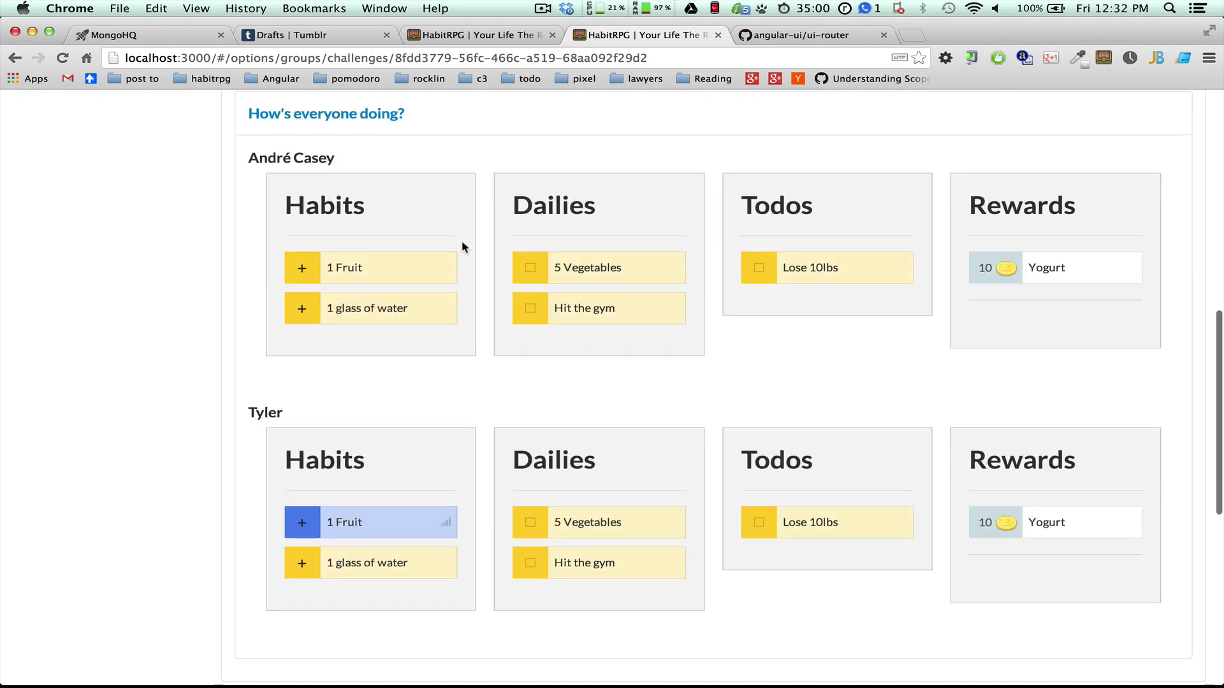
drag(276, 158, 326, 158)
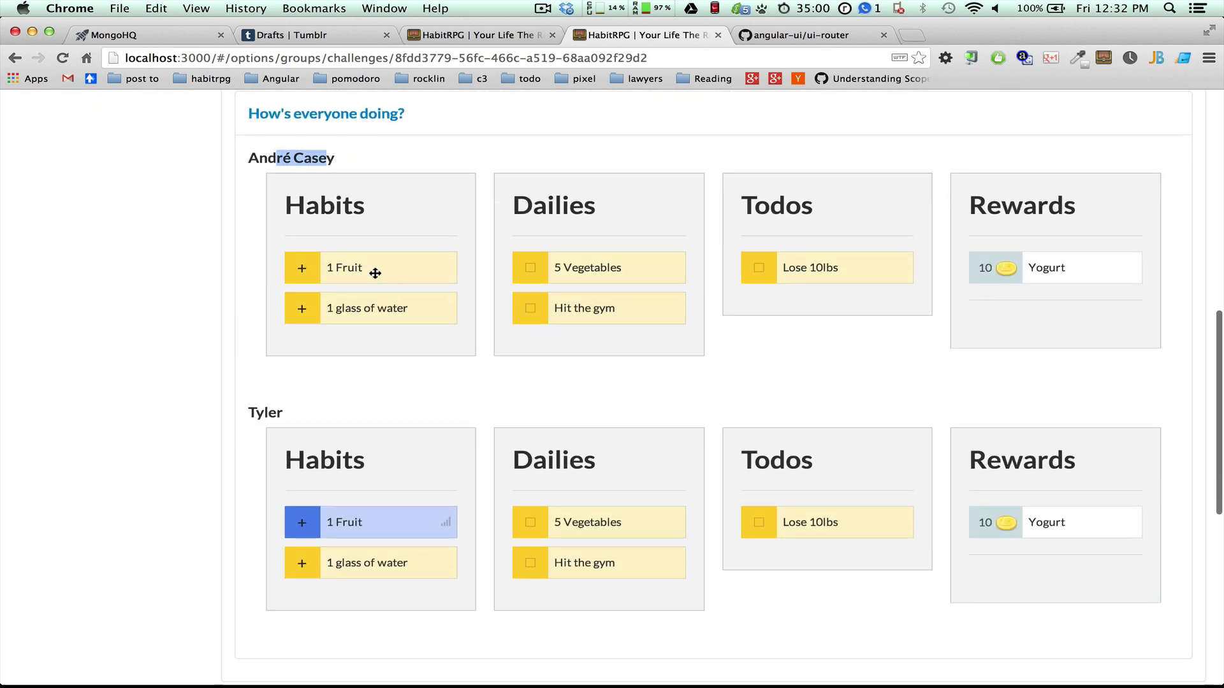
scroll(375, 272, up, 3)
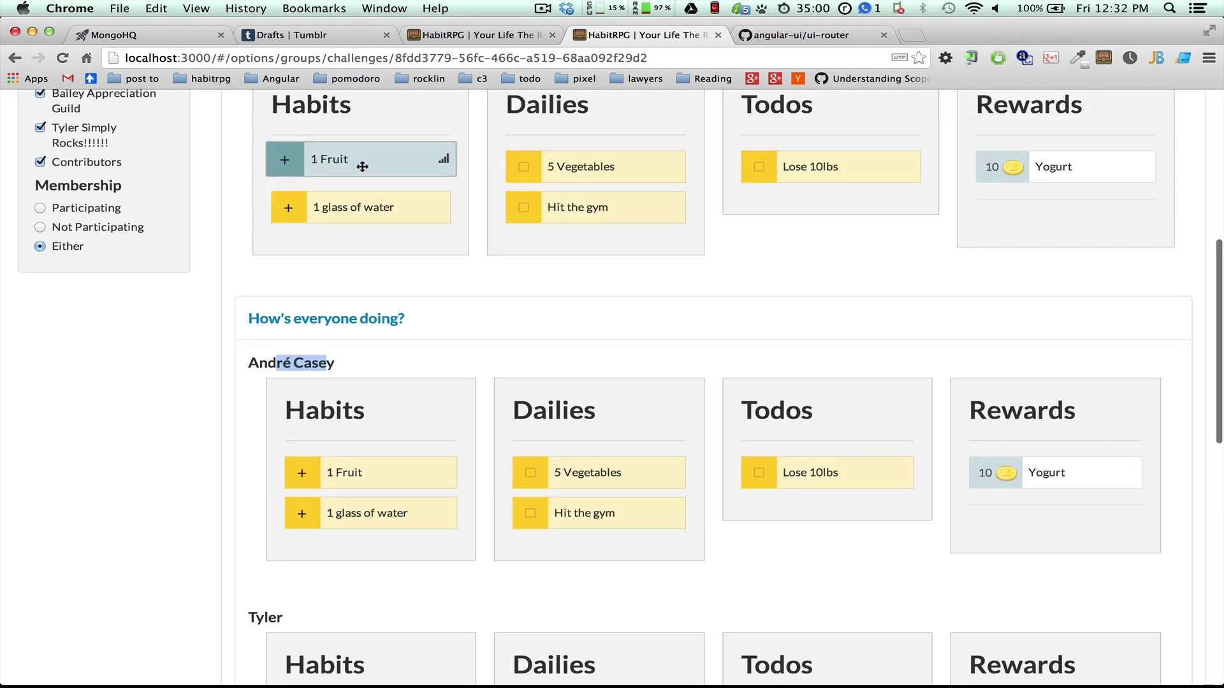
scroll(357, 174, down, 5)
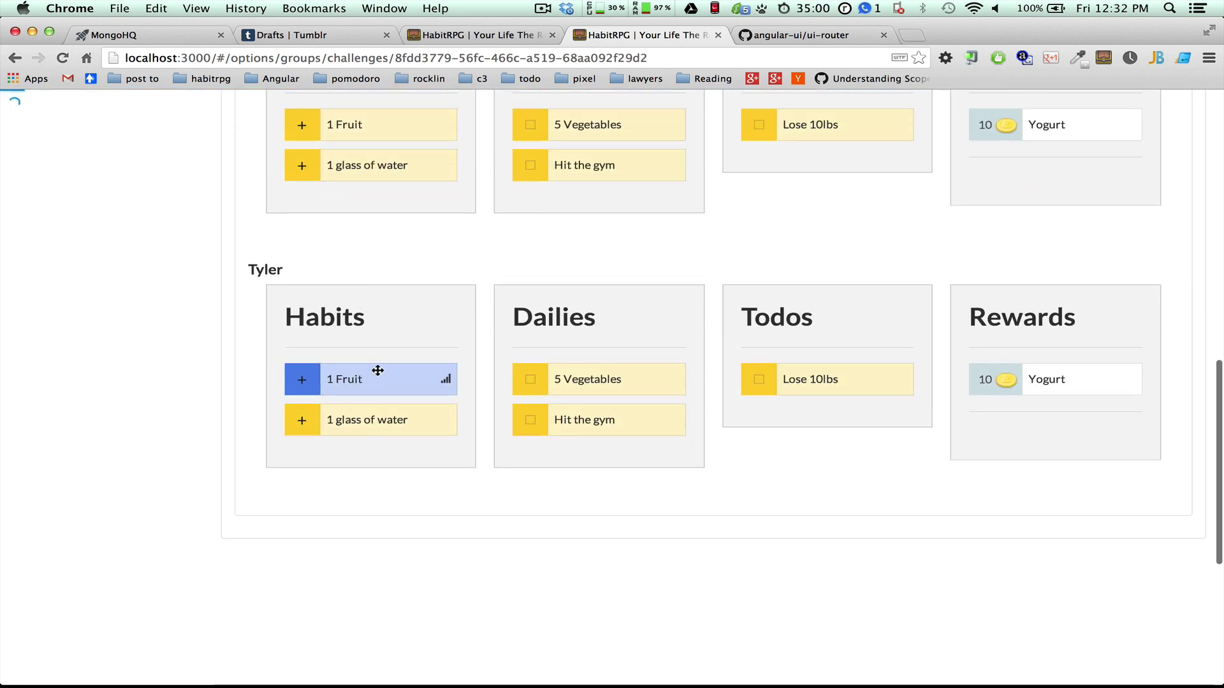
scroll(376, 372, up, 3)
scroll(367, 308, up, 3)
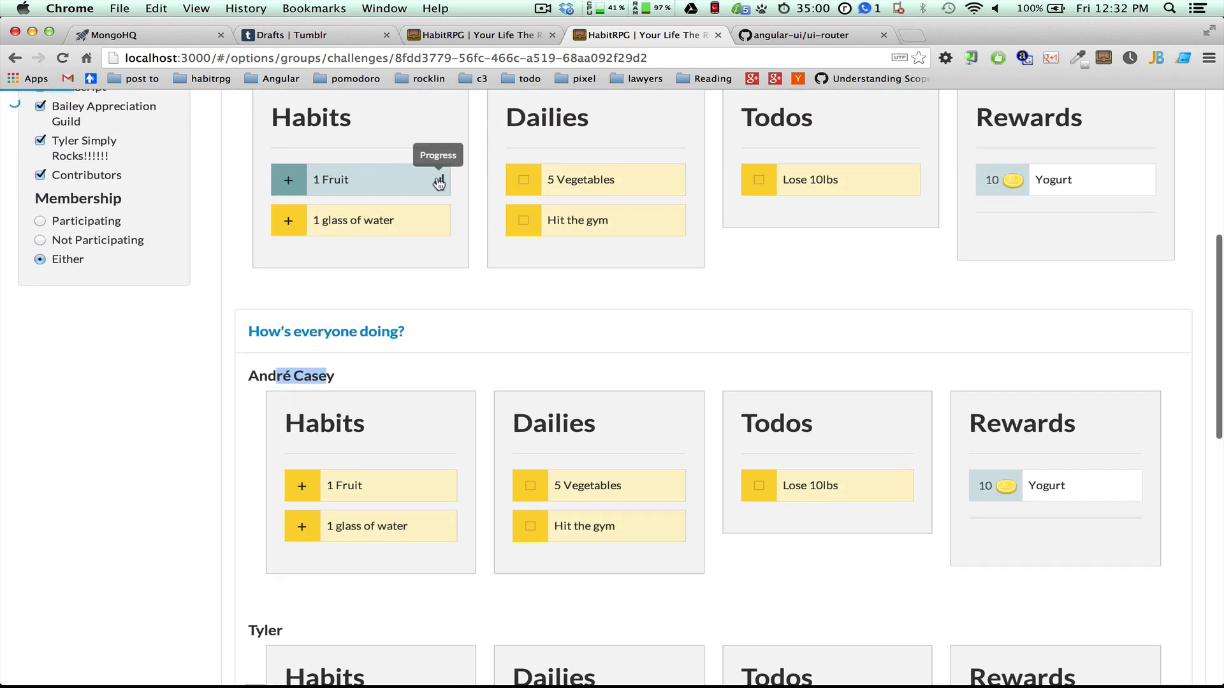
Display the progress history chart of the Get Fit Challenge's shared "1 Fruit" habit, and hide it again.
click(439, 183)
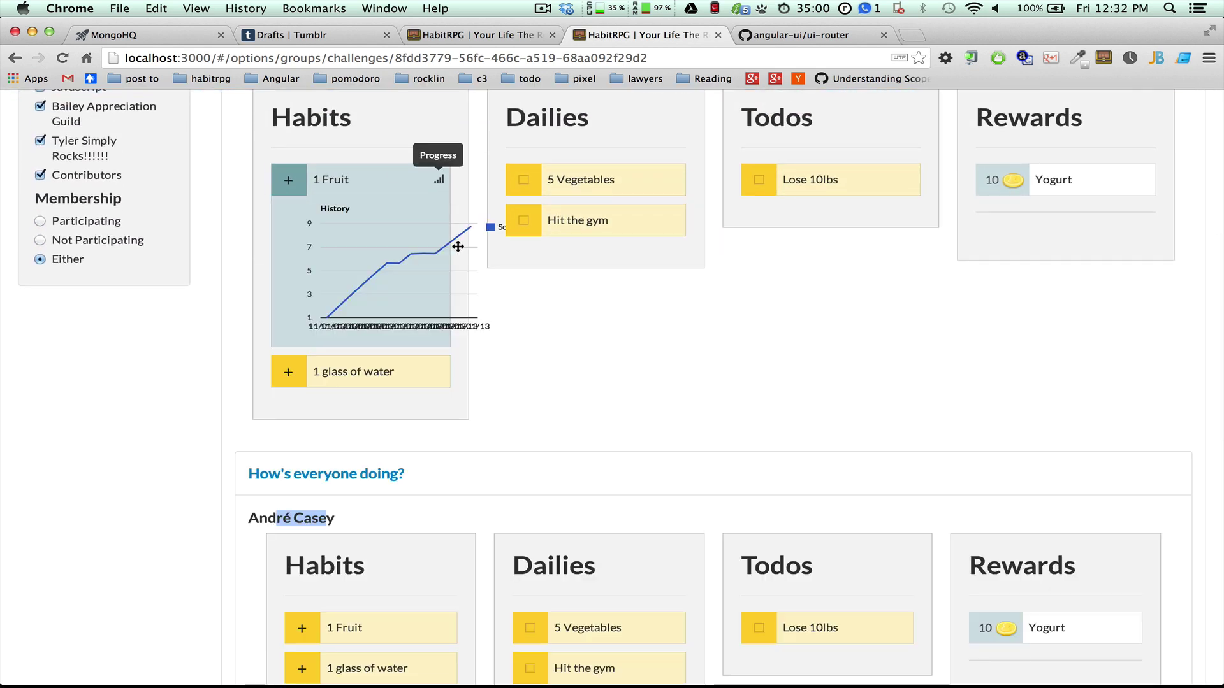
click(442, 184)
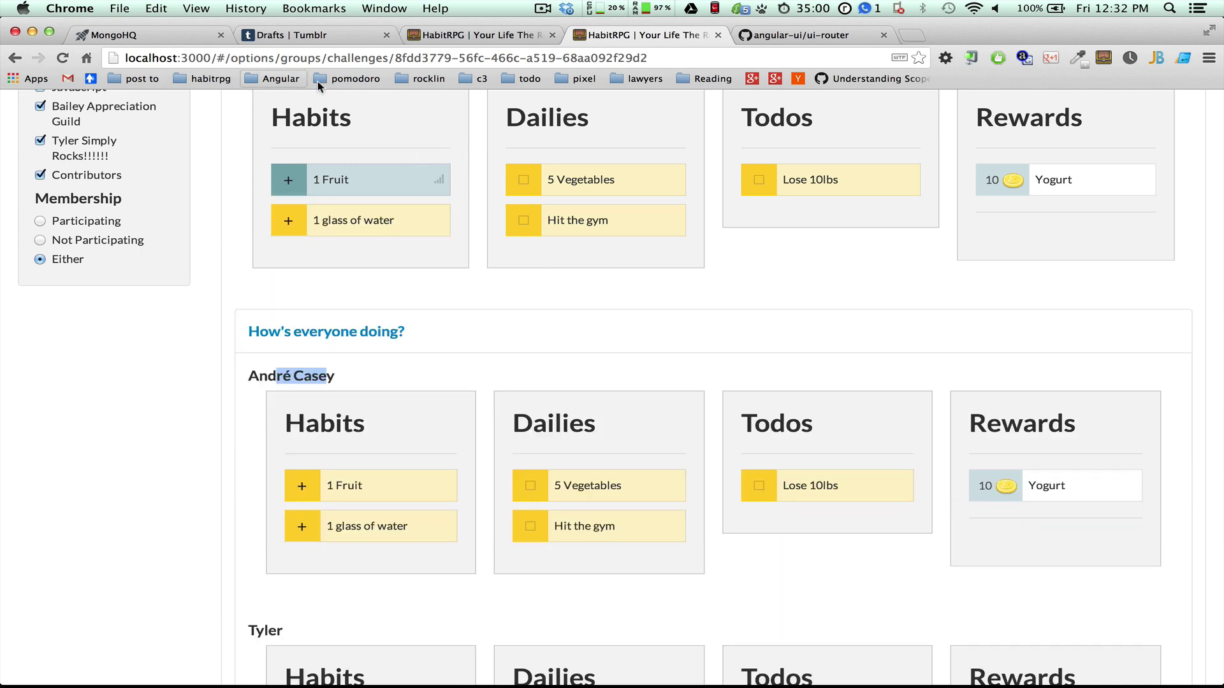
drag(372, 173, 514, 373)
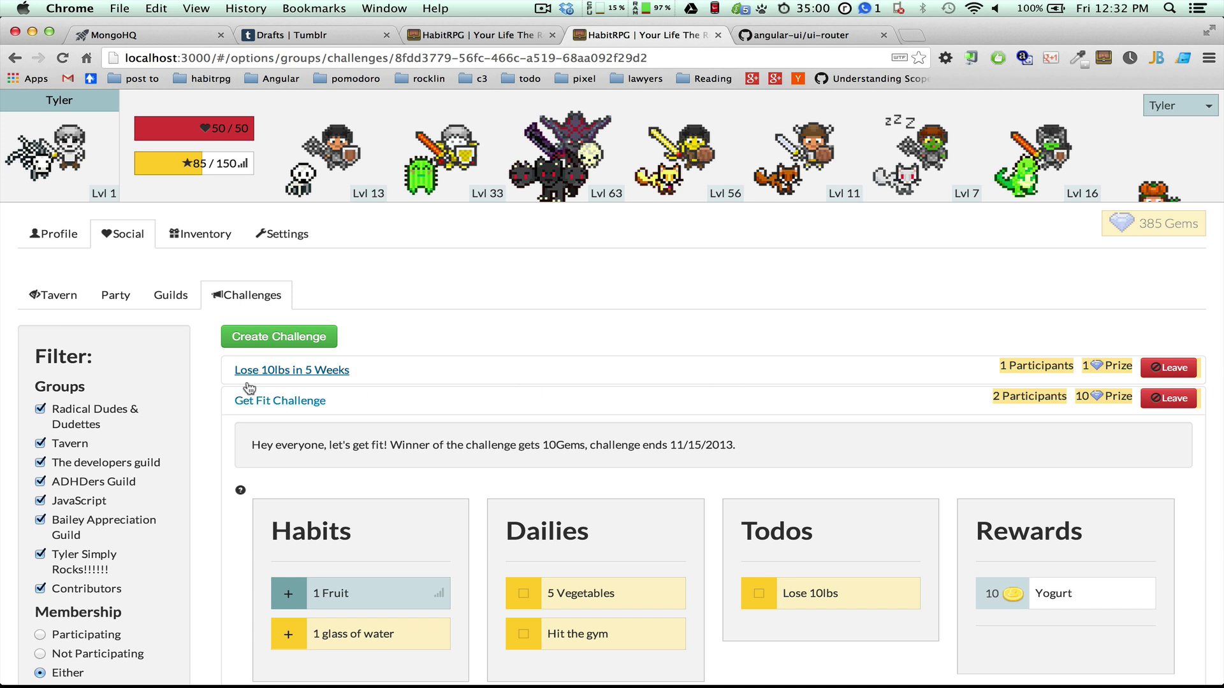
Try filtering the challenges by excluding the "Radical Dudes & Dudettes" and "Tavern" groups one at a time, restoring each.
scroll(329, 367, down, 3)
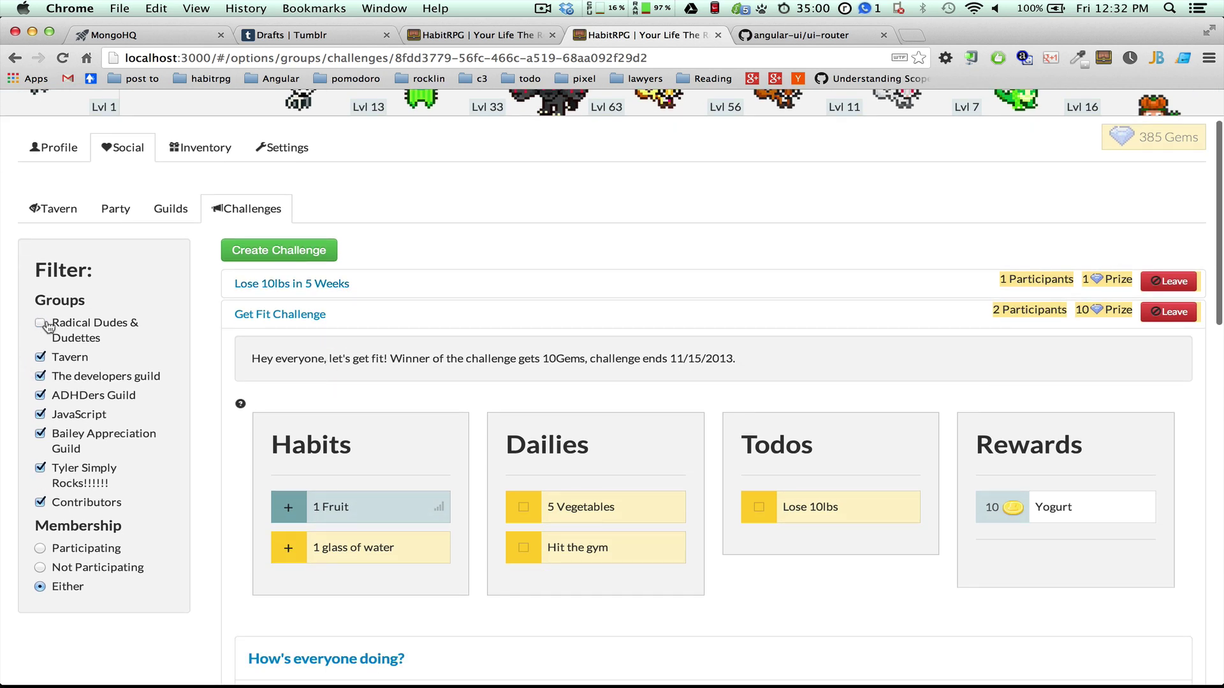
click(45, 324)
click(41, 357)
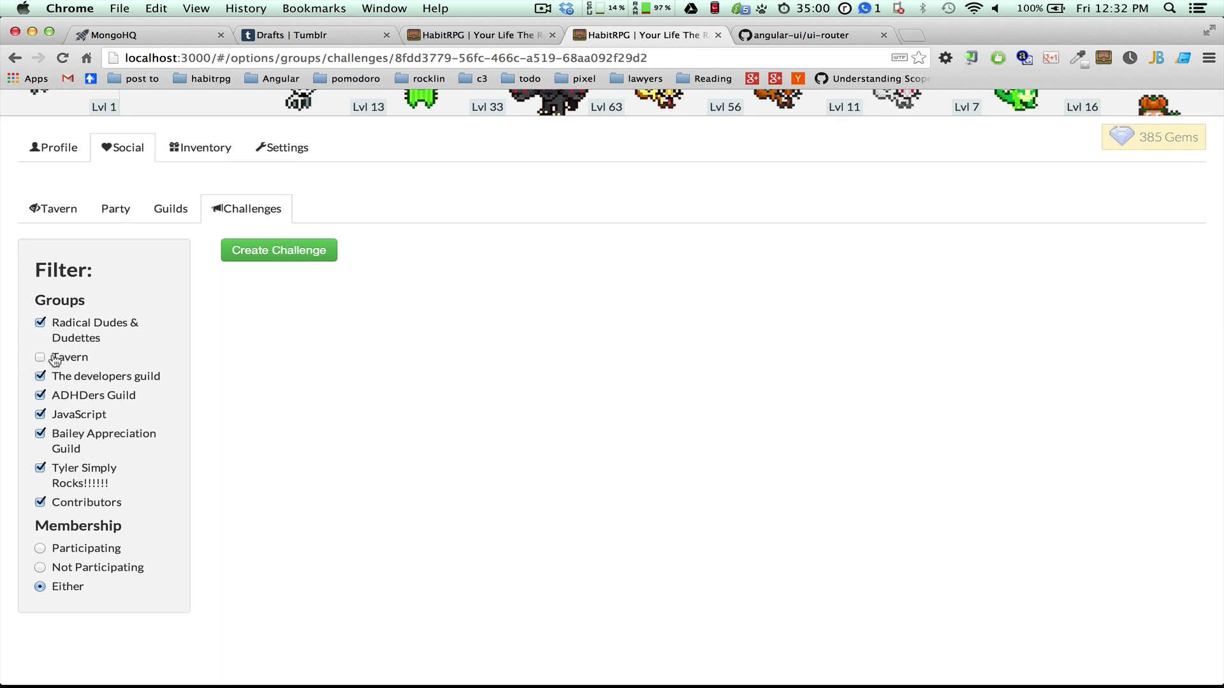
click(55, 360)
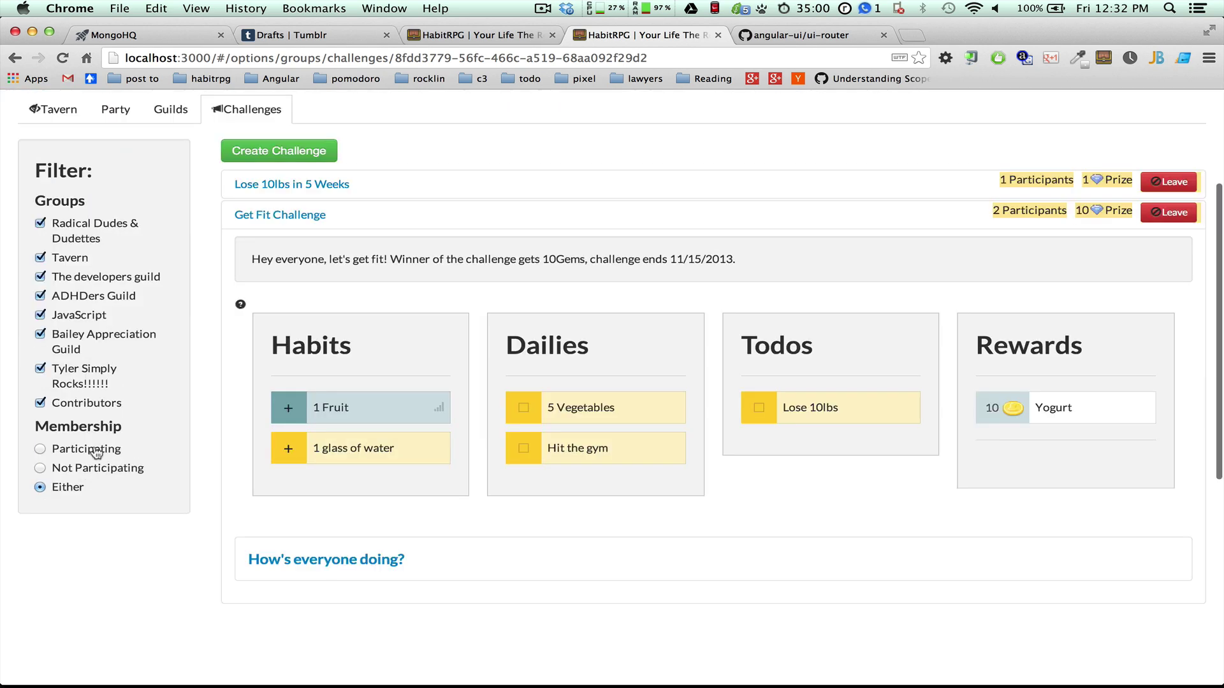
Filter the challenges by Participating and by Not Participating membership, and return the filter to Either.
click(95, 453)
double_click(93, 467)
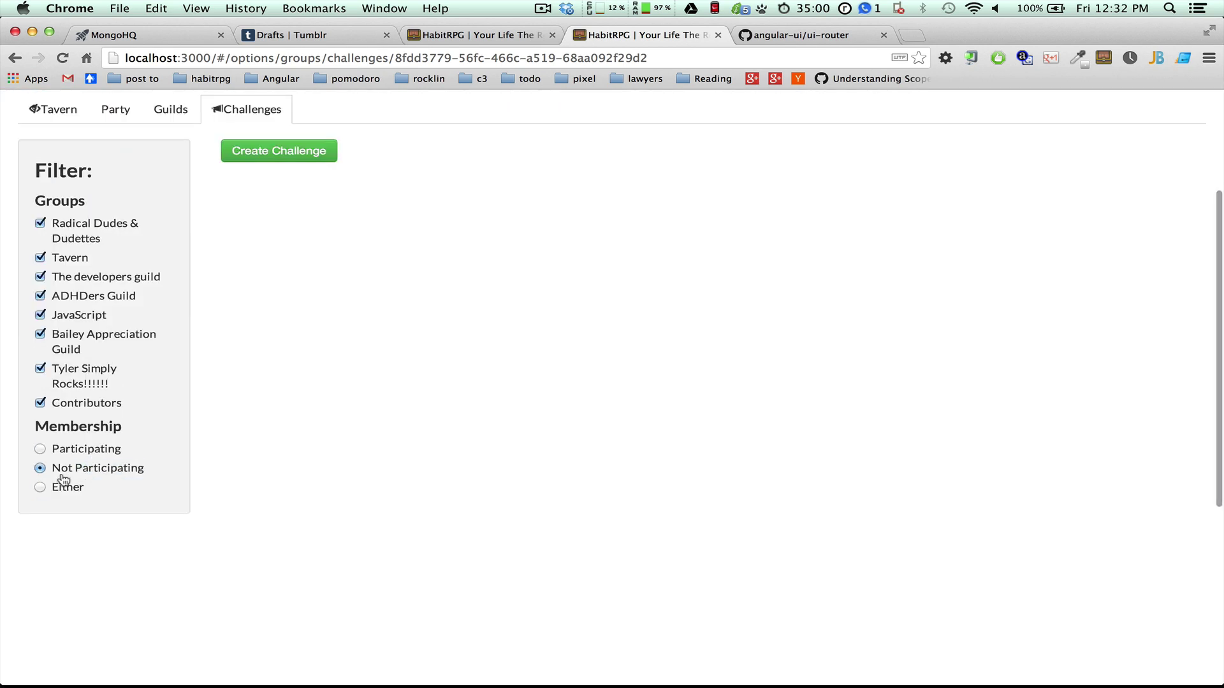
click(64, 488)
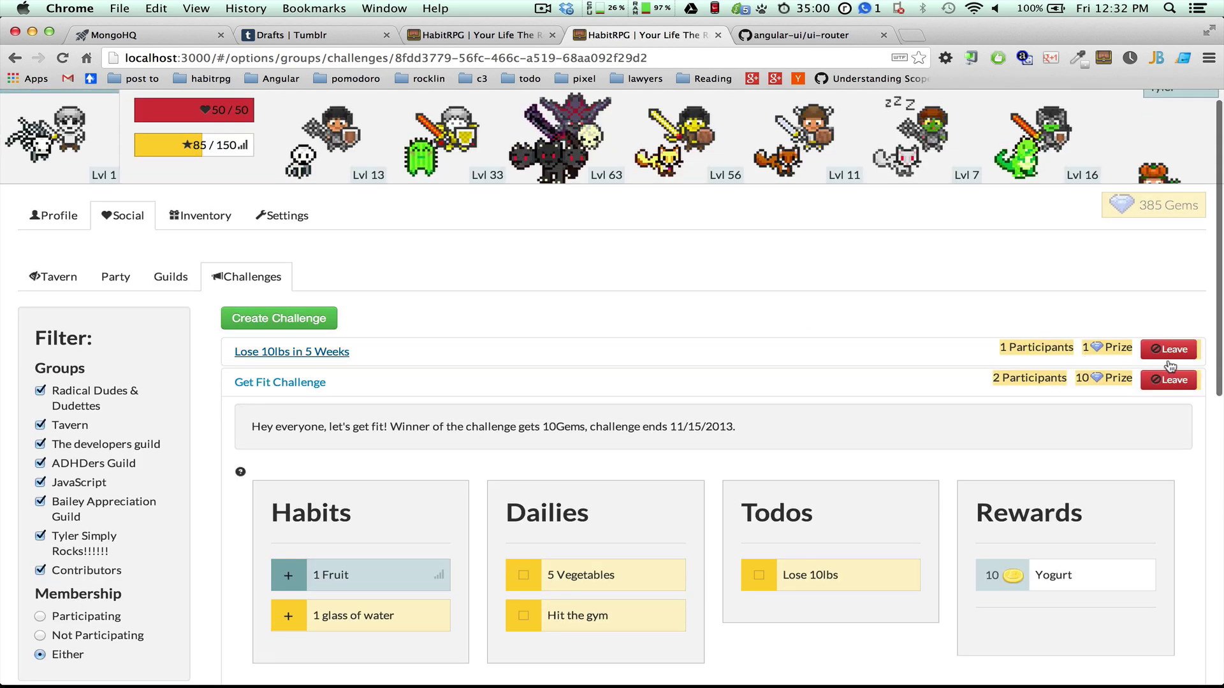
Show the leave options for the "Lose 10lbs in 5 Weeks" challenge, and collapse the Get Fit Challenge.
click(1175, 352)
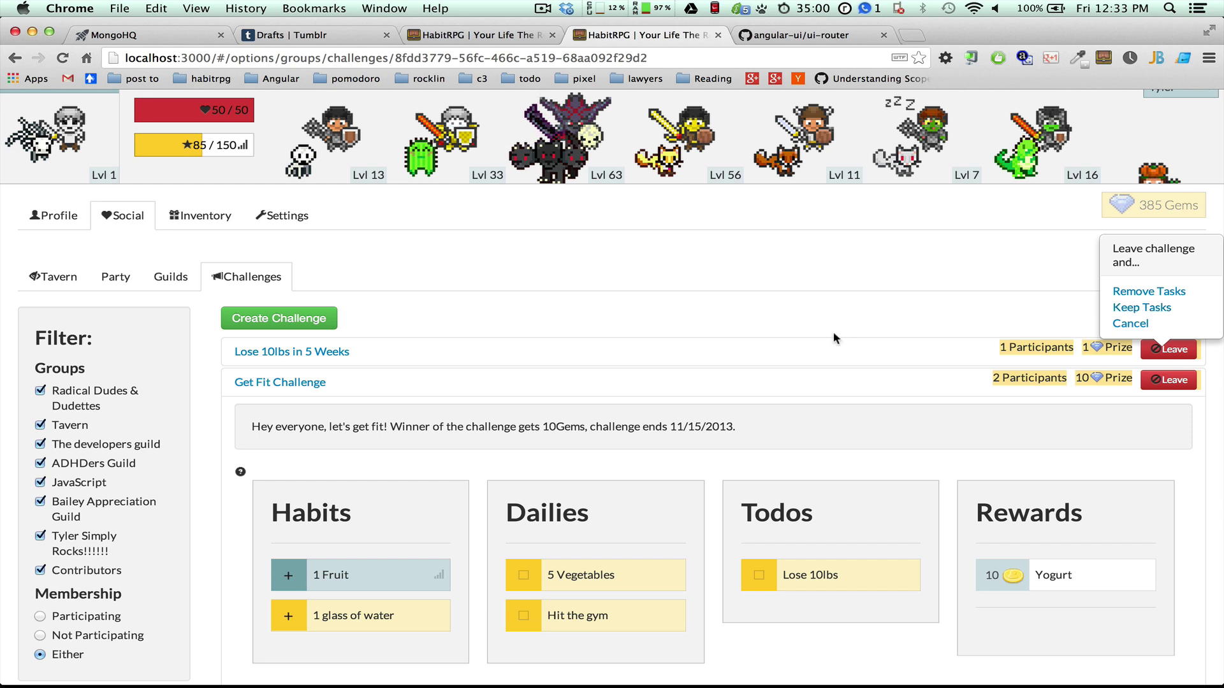
click(896, 376)
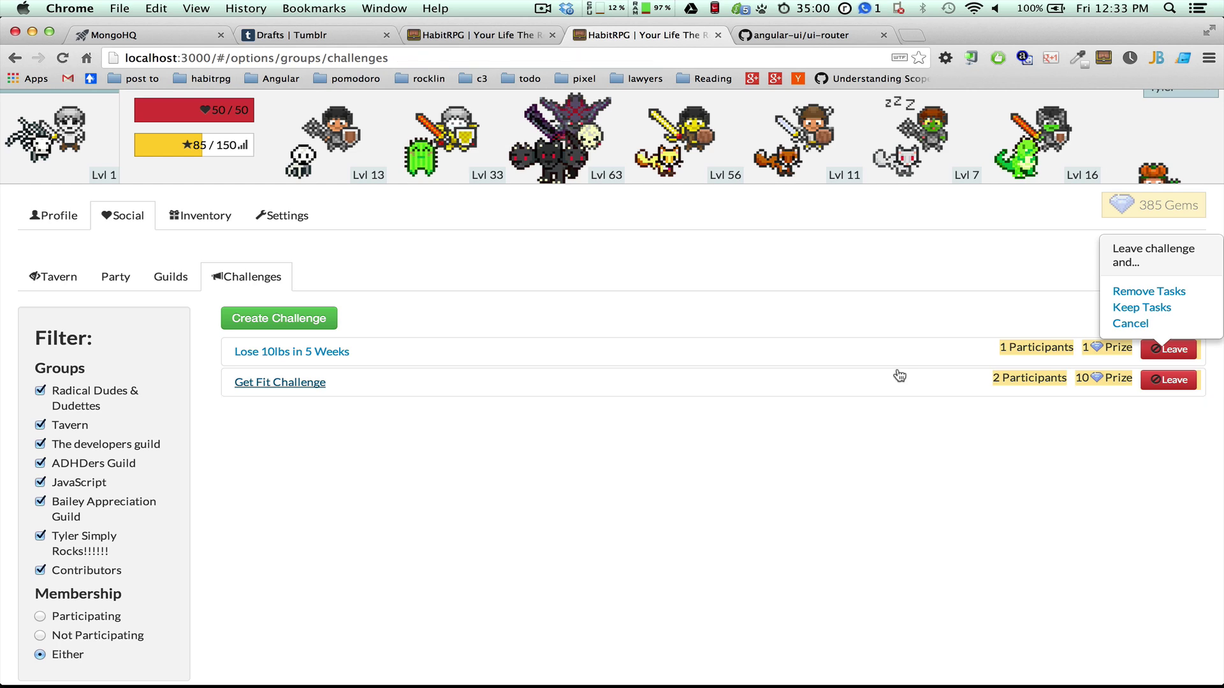
Edit the "Lose 10lbs in 5 Weeks" challenge to add a "day without smoking" daily, and save the challenge.
click(920, 338)
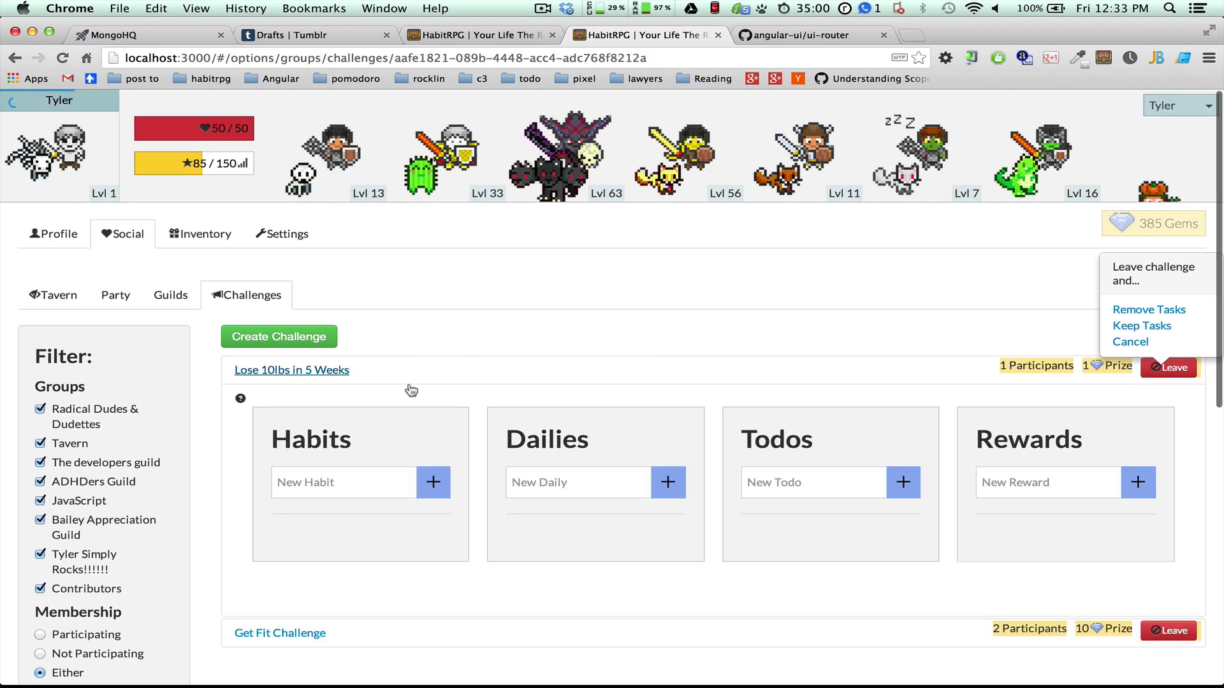
click(252, 401)
scroll(540, 437, down, 5)
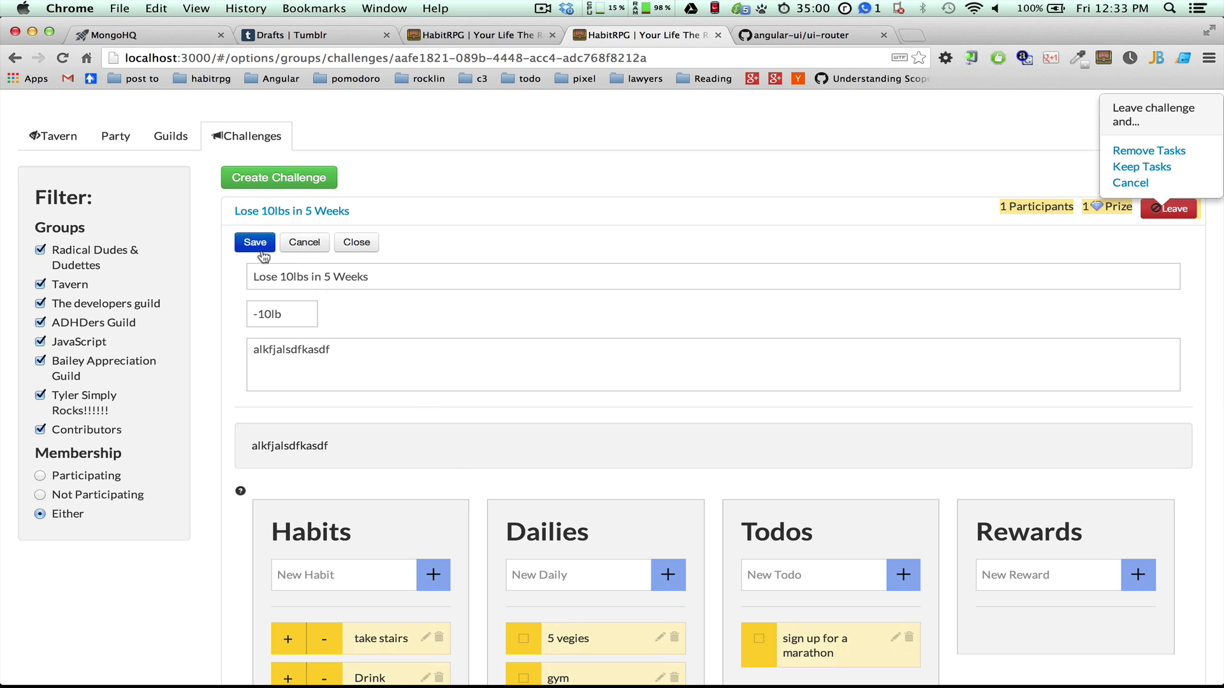
scroll(391, 334, down, 4)
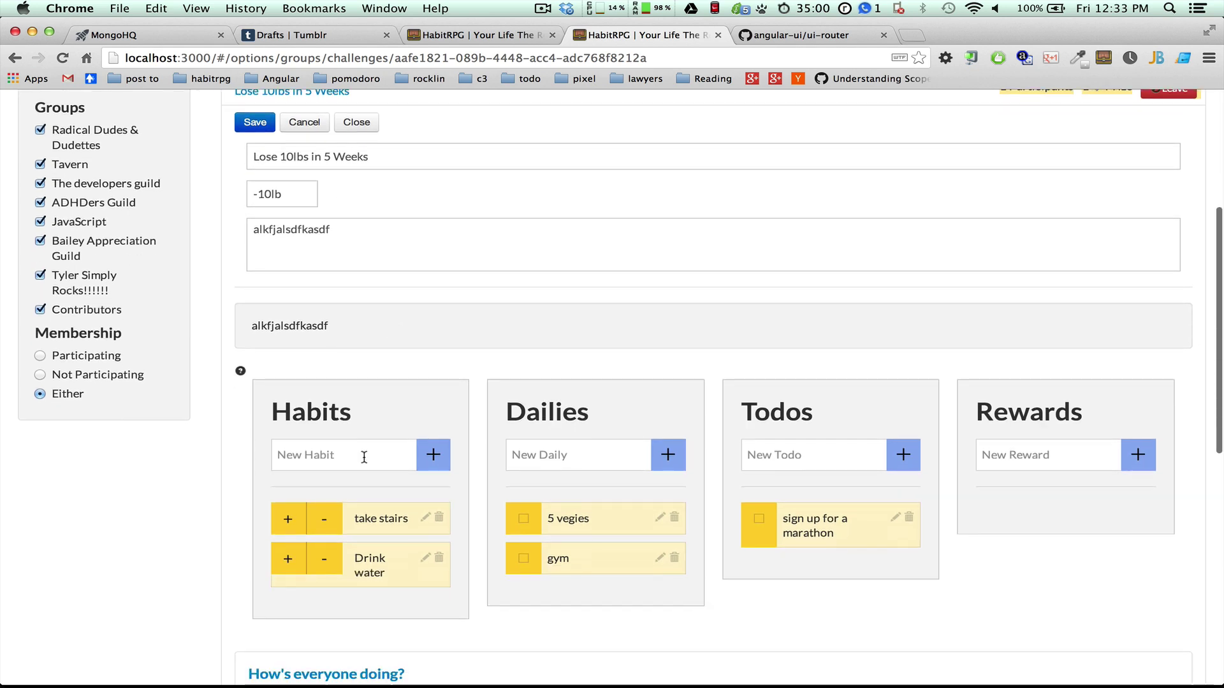
click(364, 455)
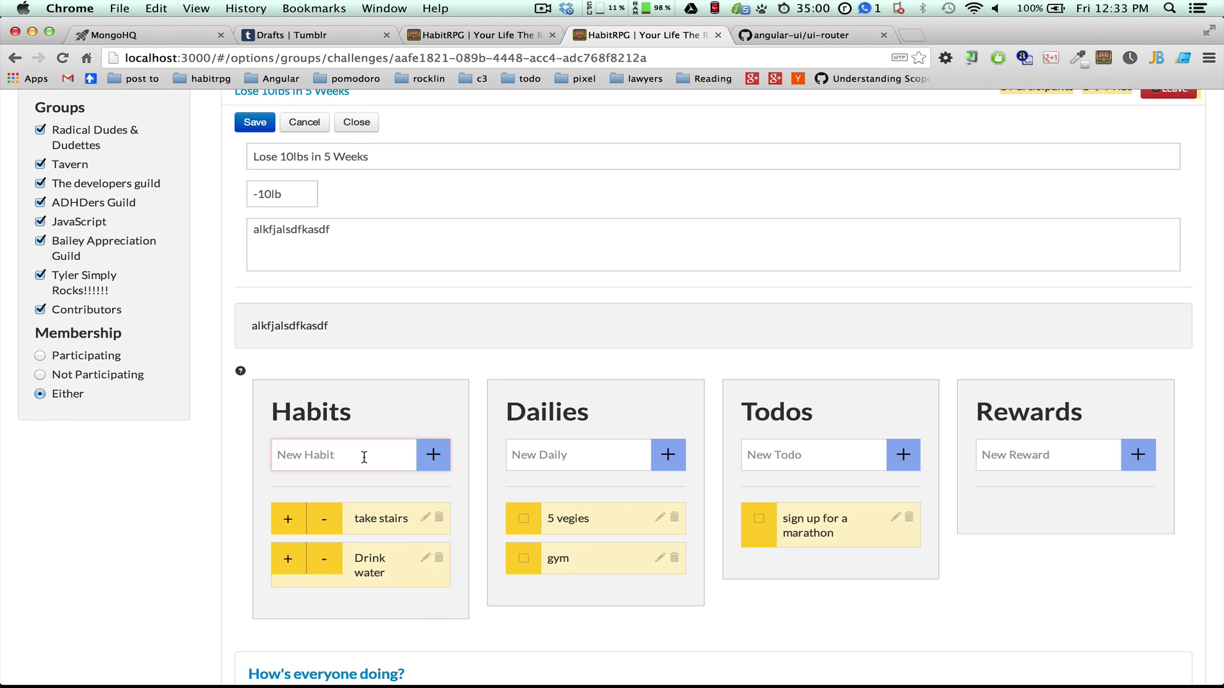
click(518, 467)
text(day )
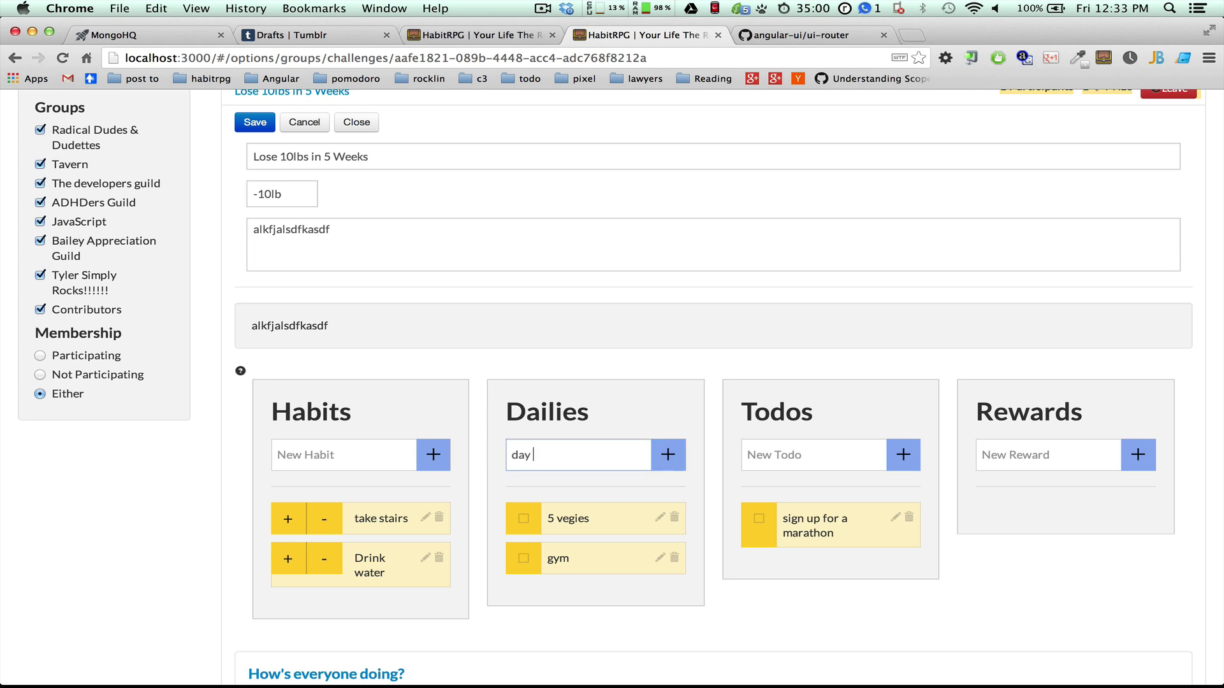
text(without smoking)
key(Return)
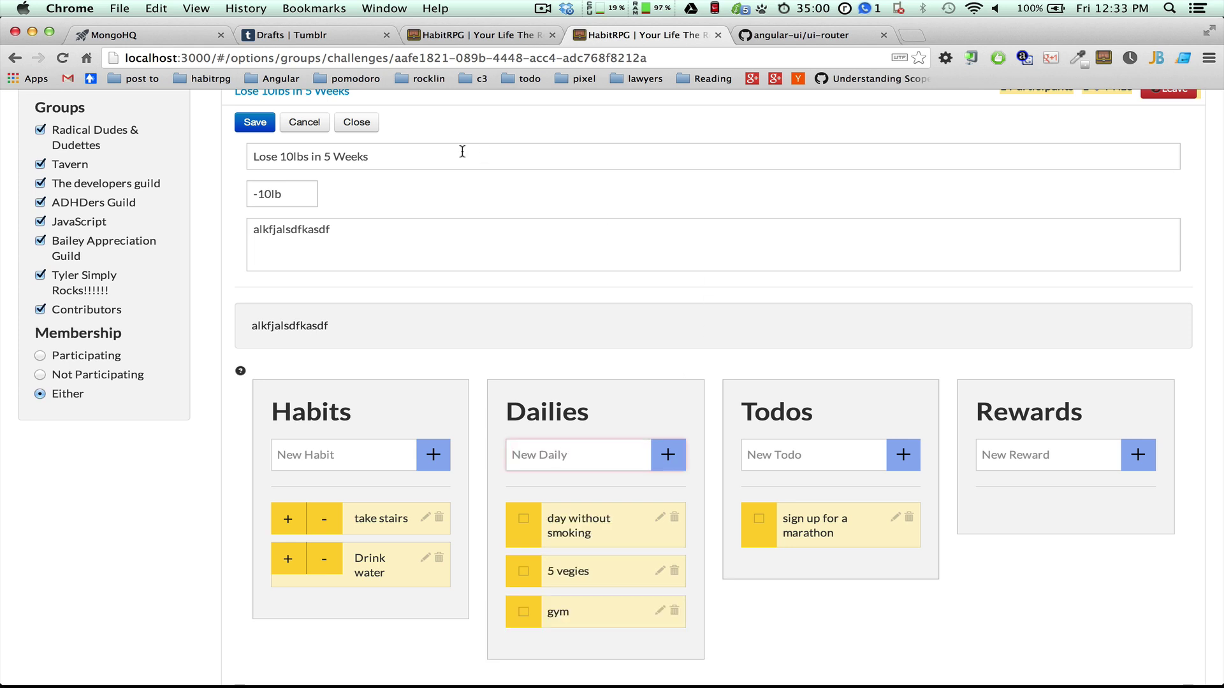
click(266, 132)
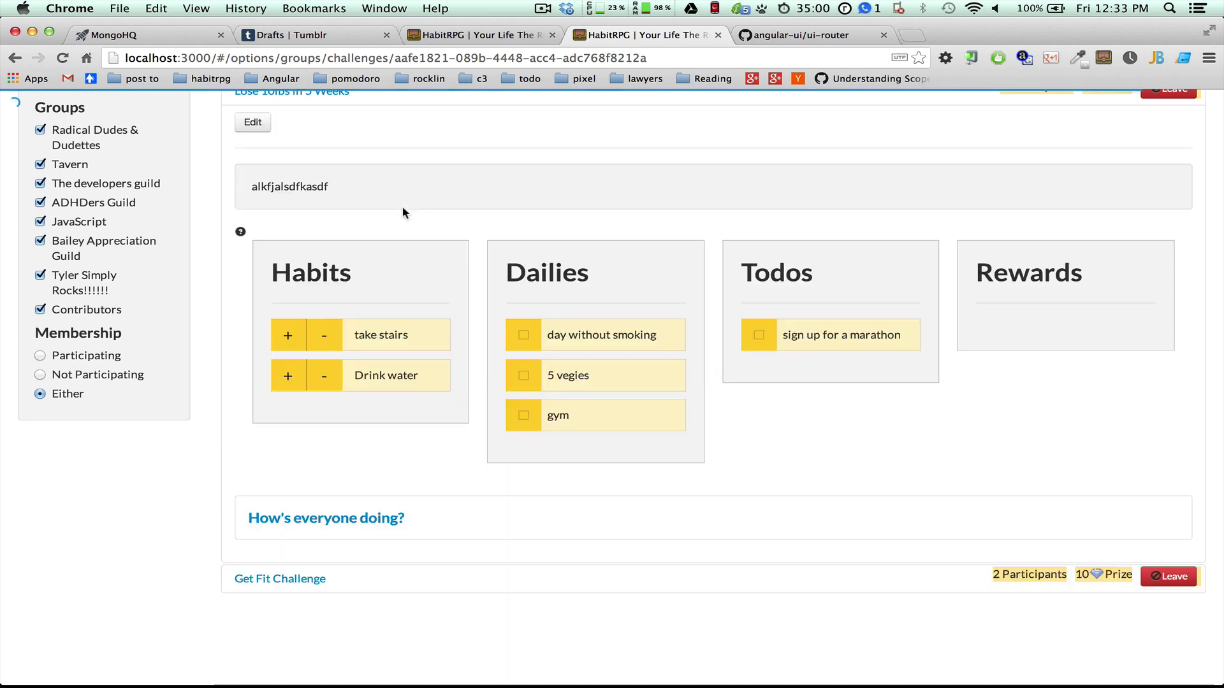
Reopen the "Lose 10lbs in 5 Weeks" challenge for editing and examine its close options, including the winner selection.
scroll(402, 213, up, 3)
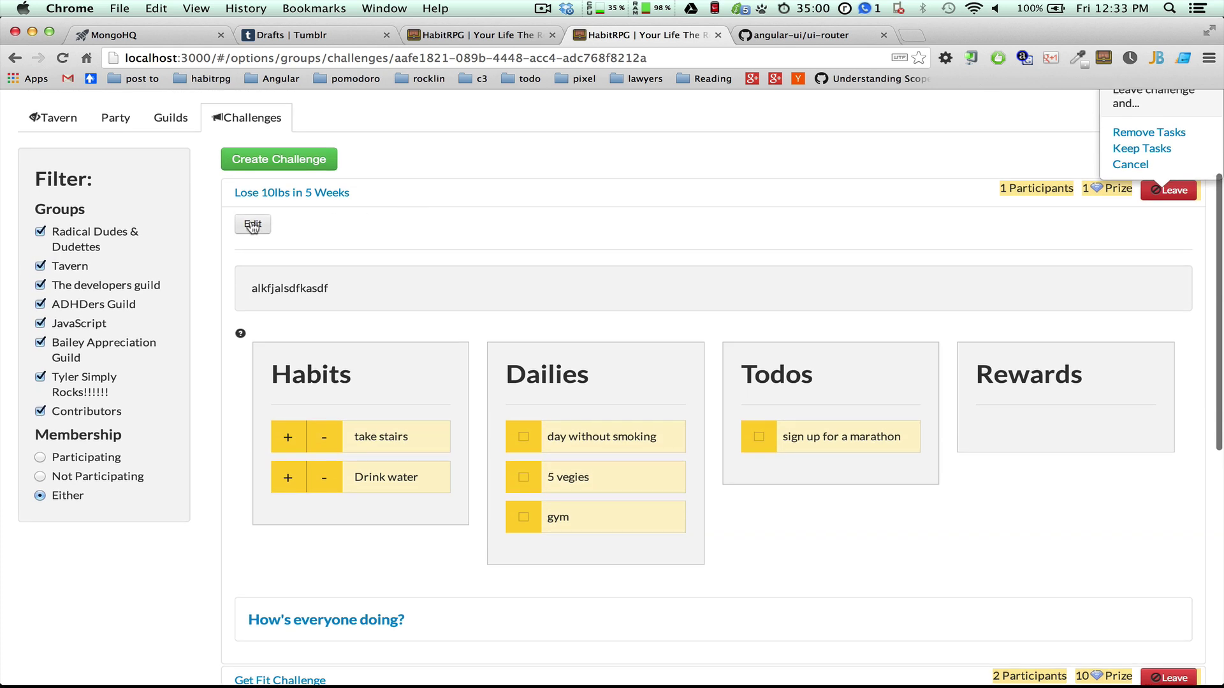
click(252, 217)
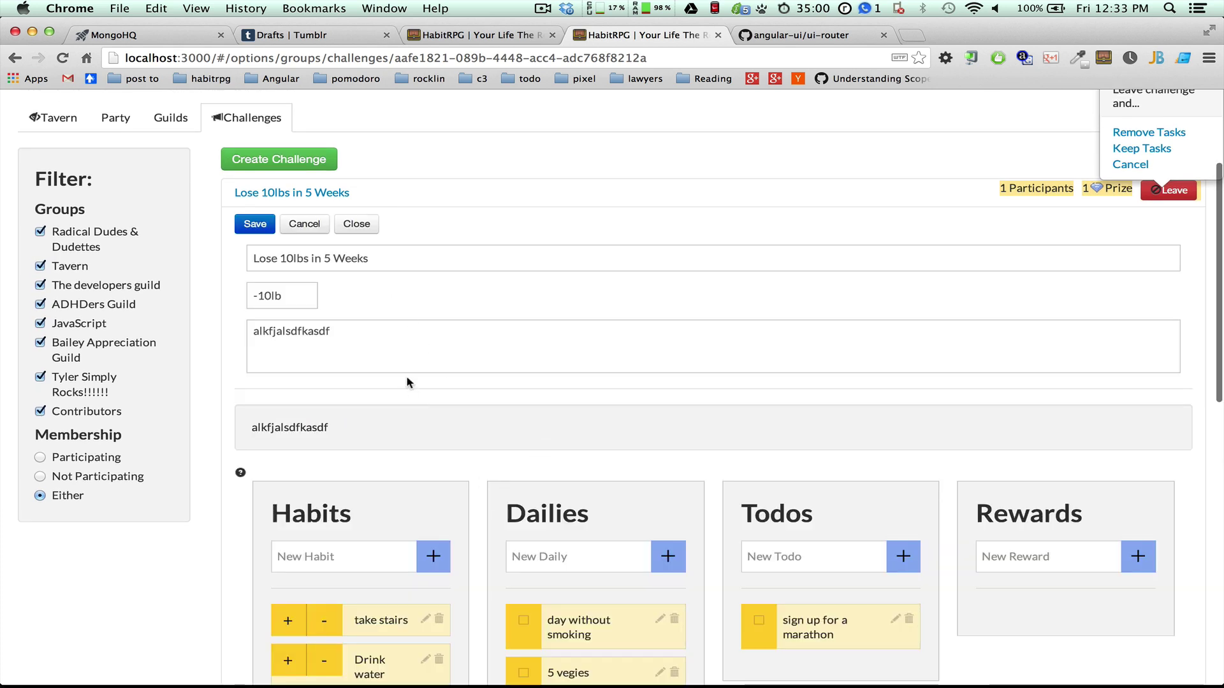
scroll(306, 237, up, 1)
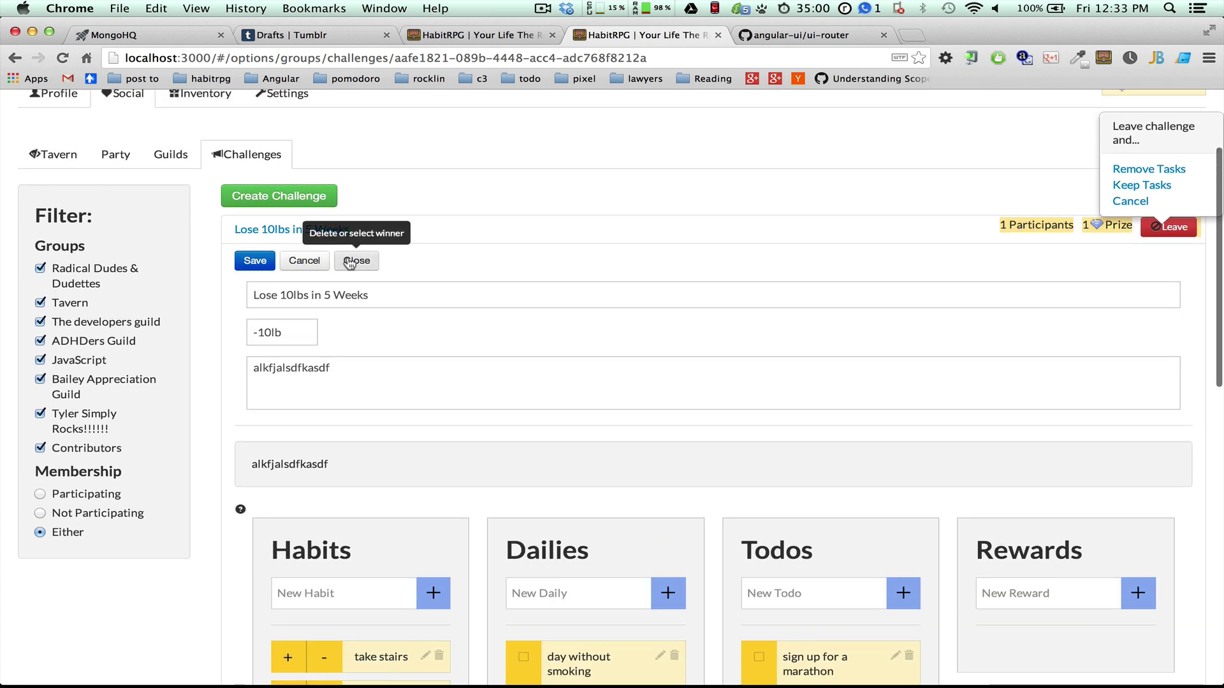
click(350, 261)
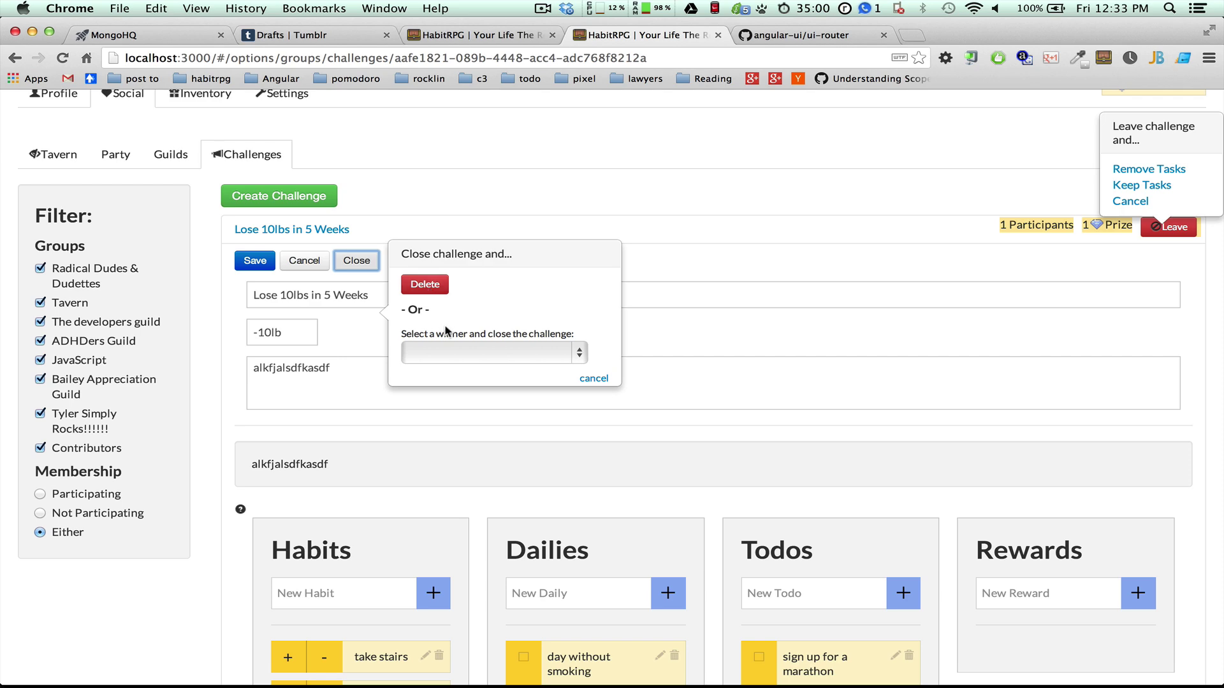
click(454, 352)
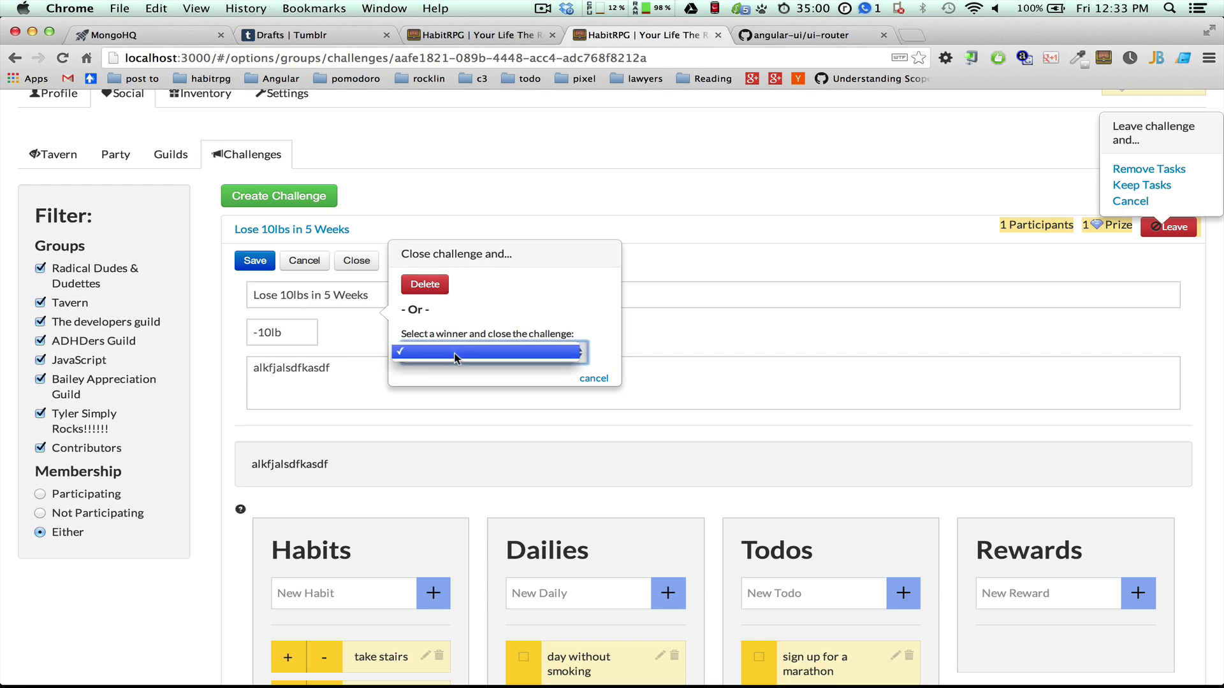
click(455, 355)
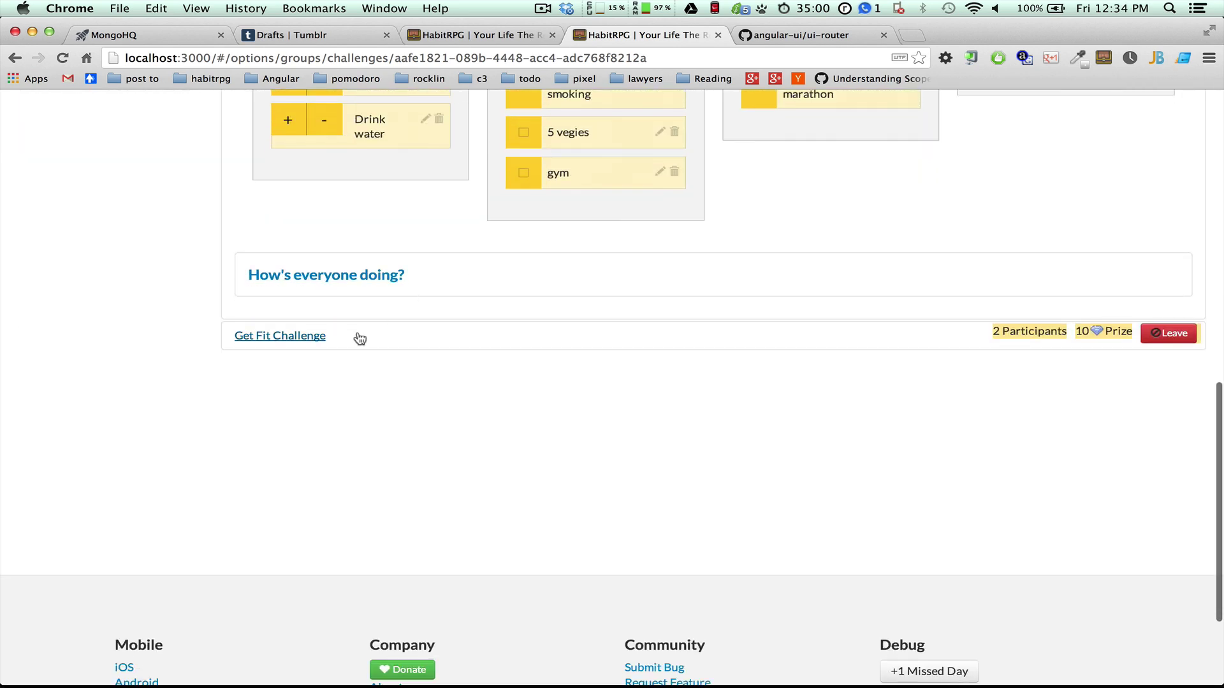
Switch to the Get Fit Challenge, look over its description and shared tasks, and collapse it again.
click(360, 338)
scroll(369, 251, up, 10)
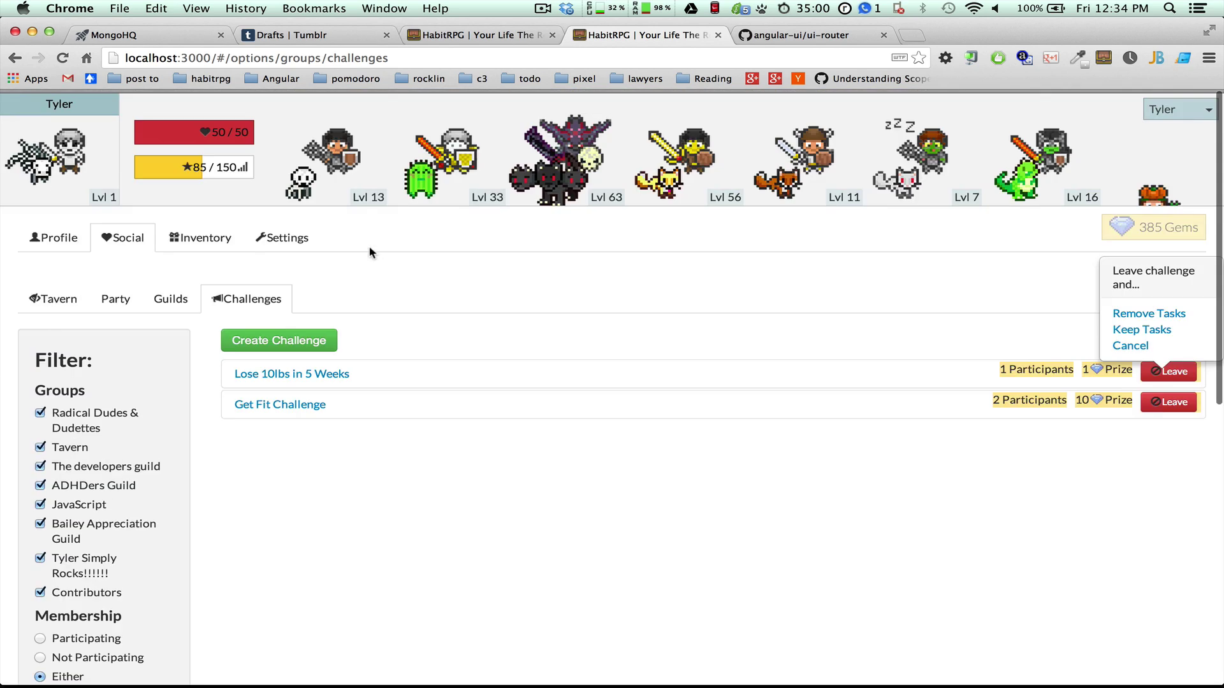
click(369, 408)
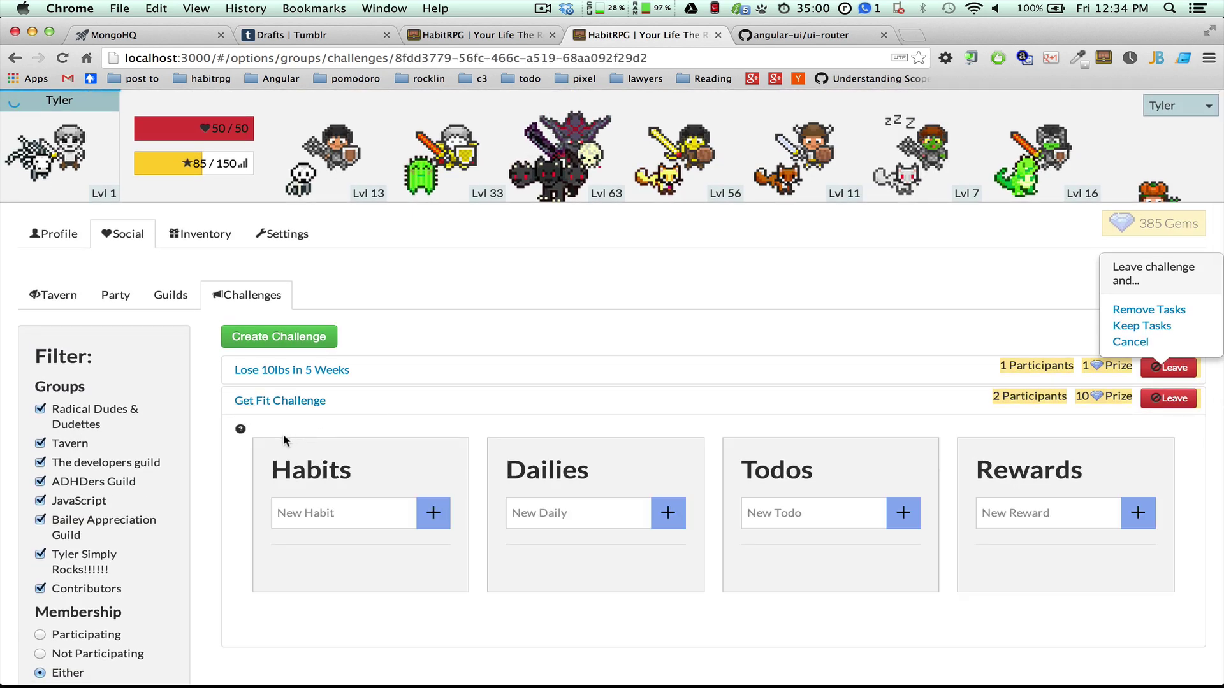
scroll(277, 478, down, 3)
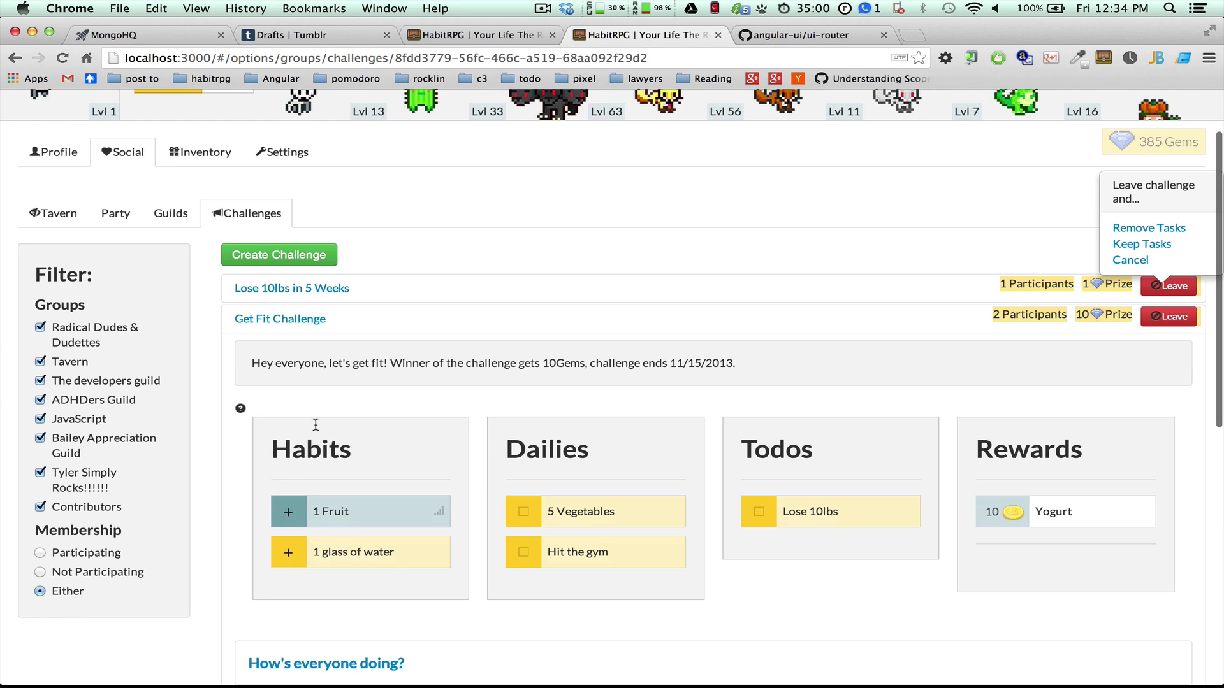
scroll(470, 300, down, 3)
scroll(469, 302, up, 5)
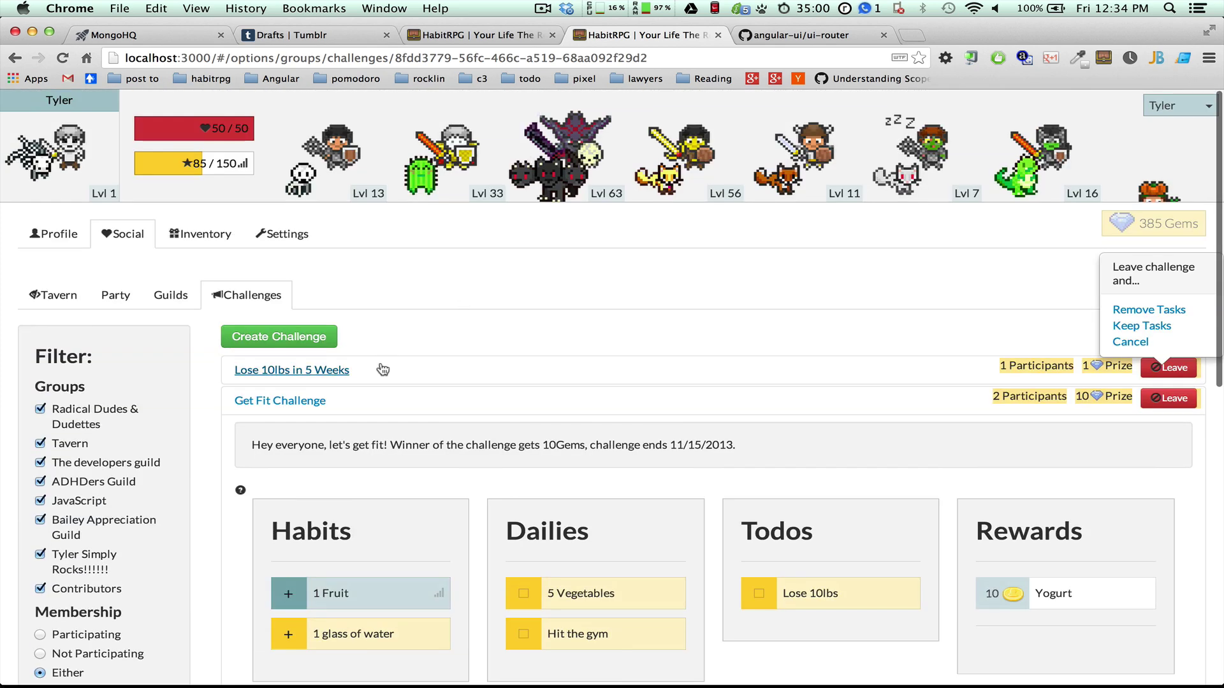
click(364, 398)
Close the "Lose 10lbs in 5 Weeks" challenge by selecting its participant as the winner.
click(382, 380)
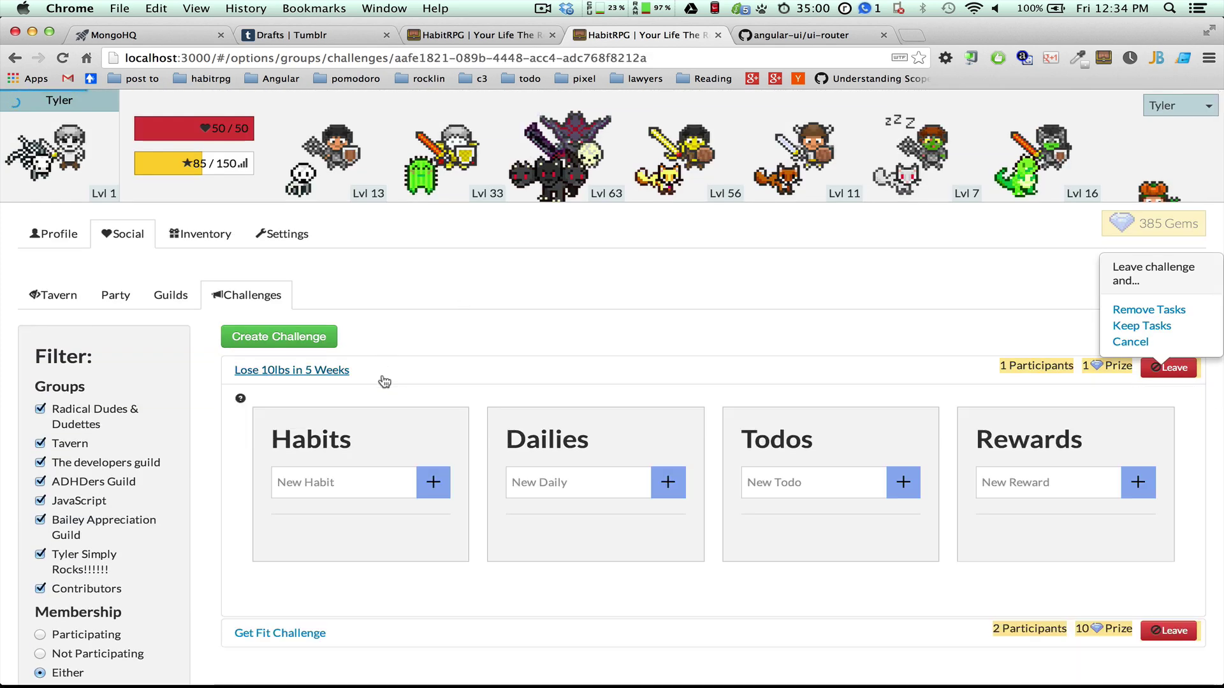
click(253, 401)
click(356, 401)
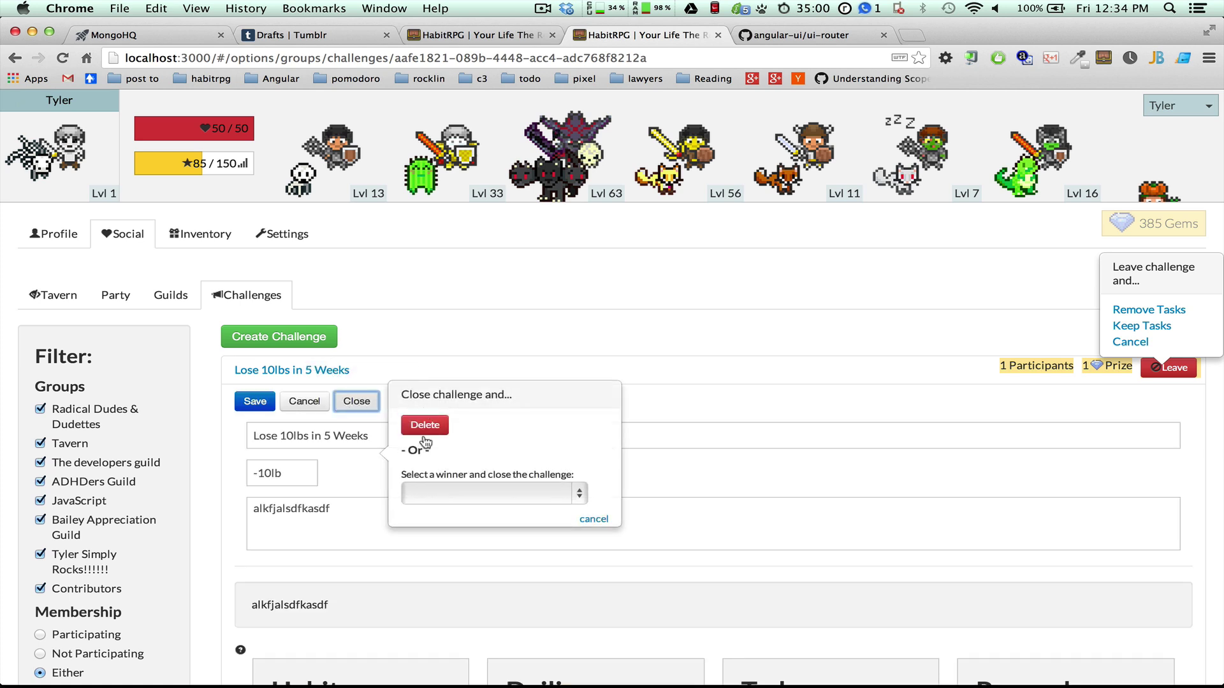
click(433, 493)
click(446, 507)
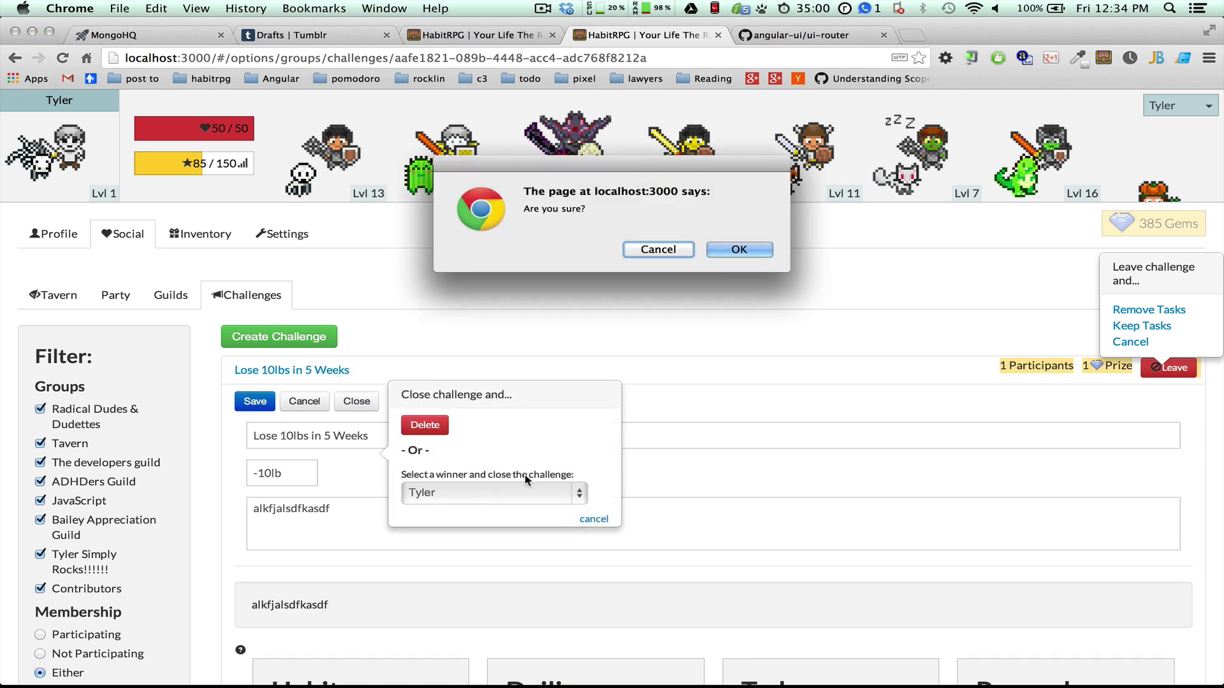
key(Return)
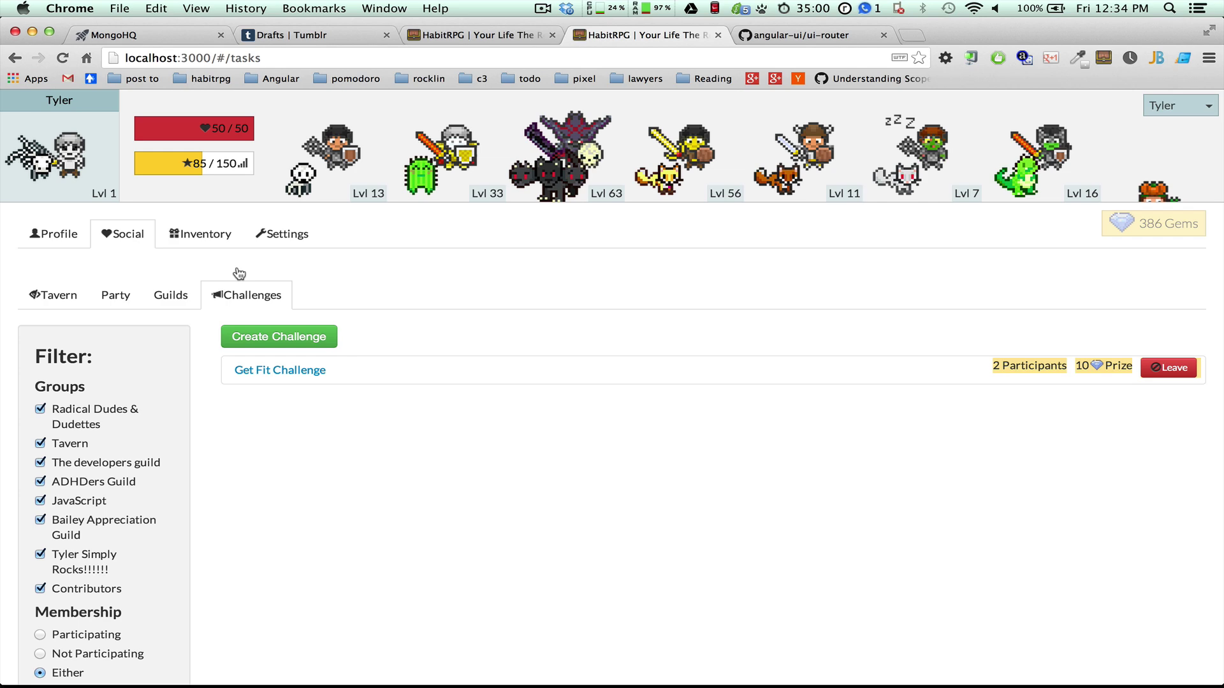
Open the broken challenge link on the "Drink water" habit in the personal tasks, and remove the orphan tasks.
scroll(236, 266, down, 5)
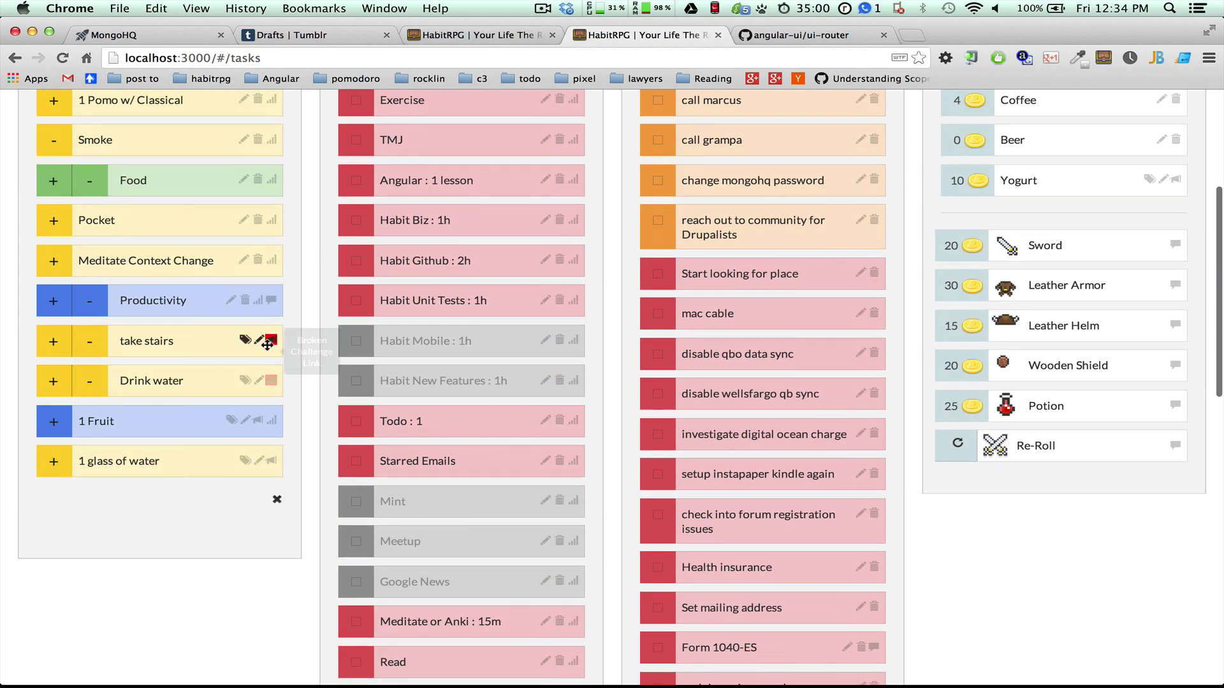
click(271, 380)
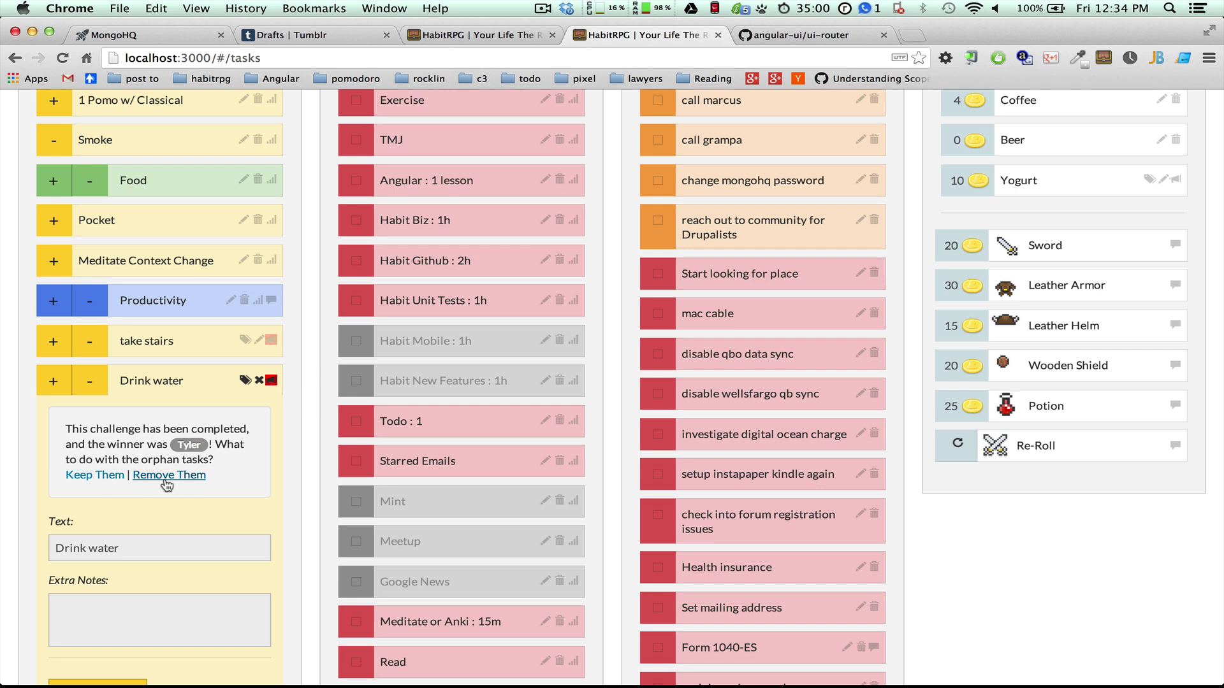
drag(72, 434, 71, 435)
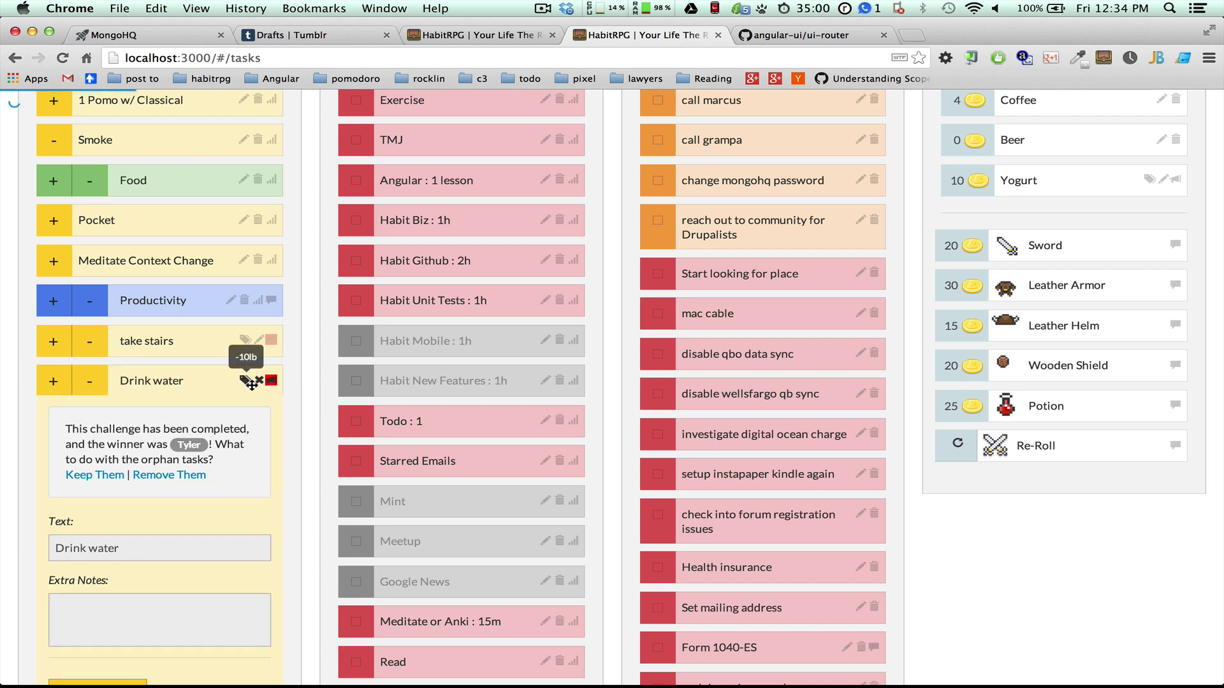
click(181, 476)
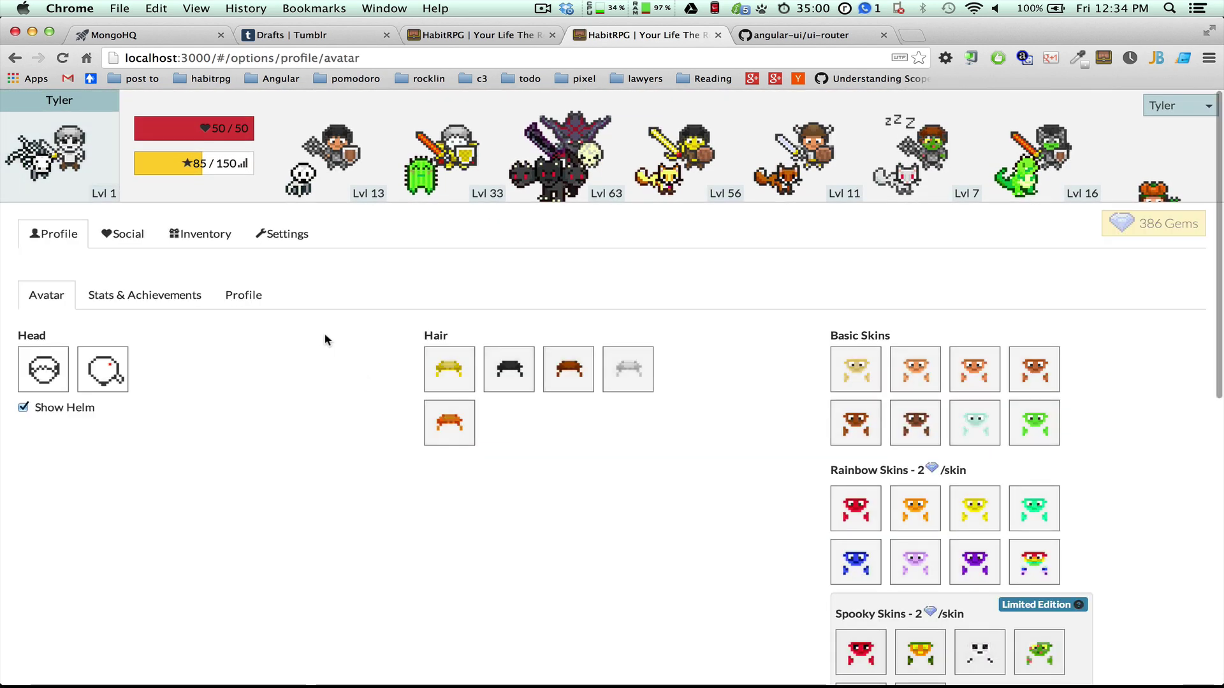
Review the stats and achievements for the challenge-winner entry "Lose 10lbs in 5 Weeks", reload the page and check the gem balance.
click(144, 295)
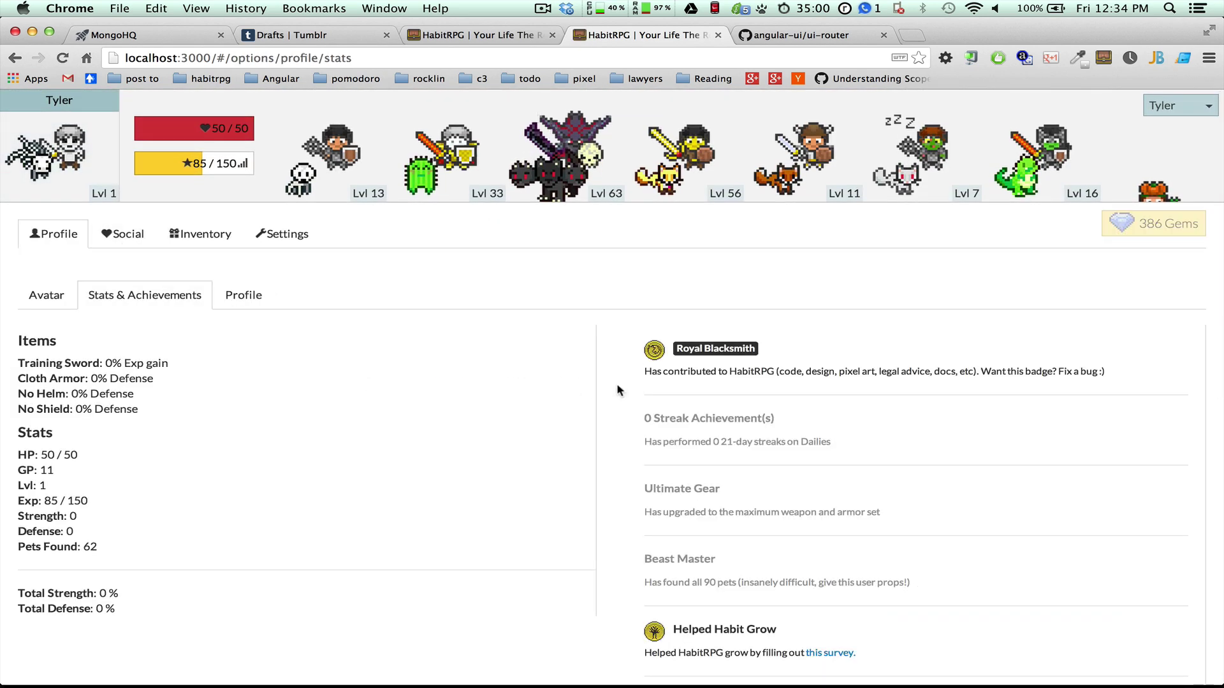
scroll(617, 384, down, 5)
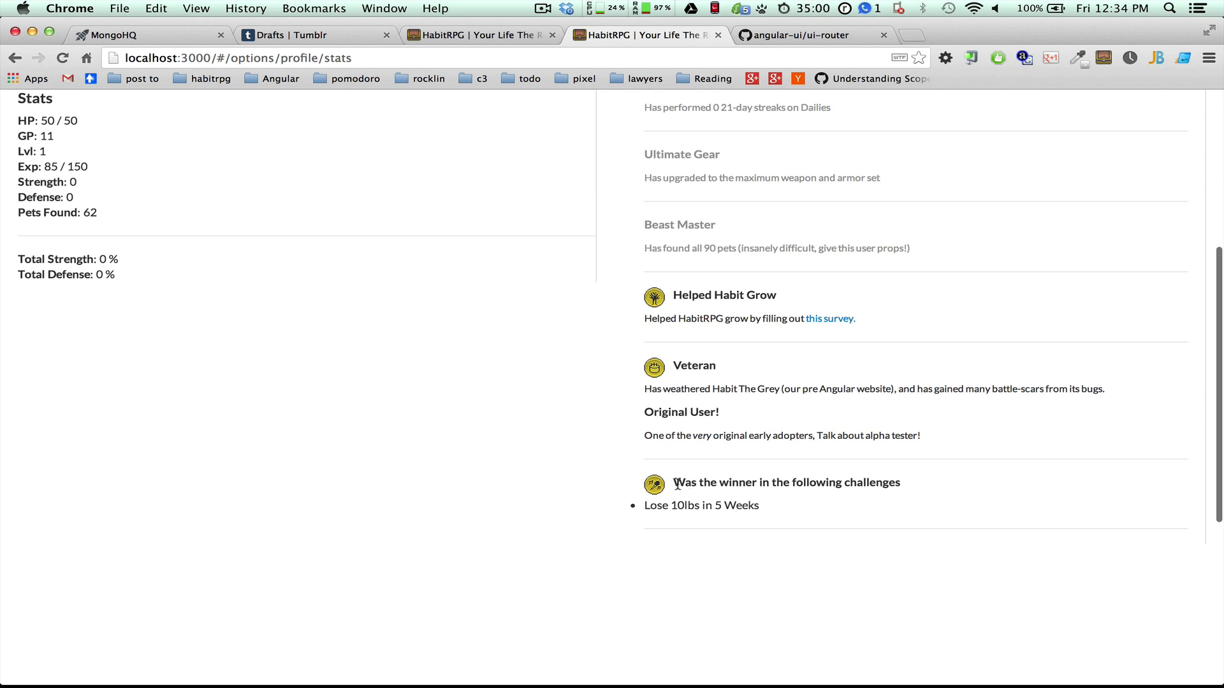
drag(677, 484, 873, 484)
drag(761, 506, 642, 499)
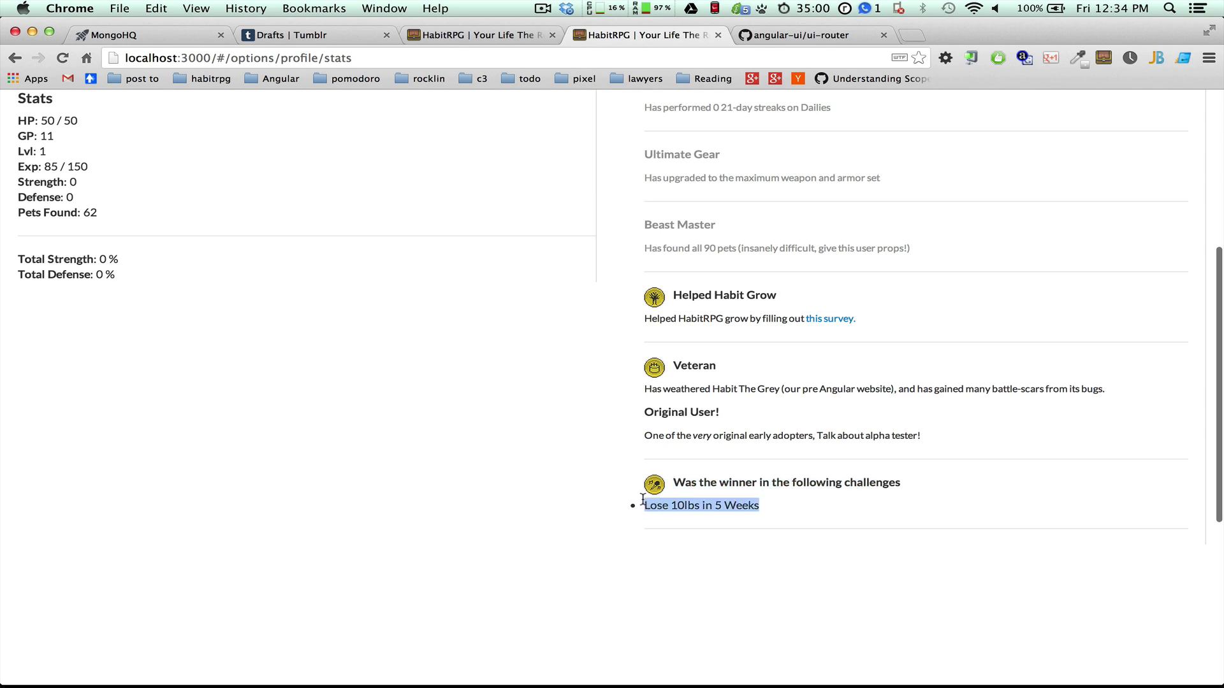
key(super+r)
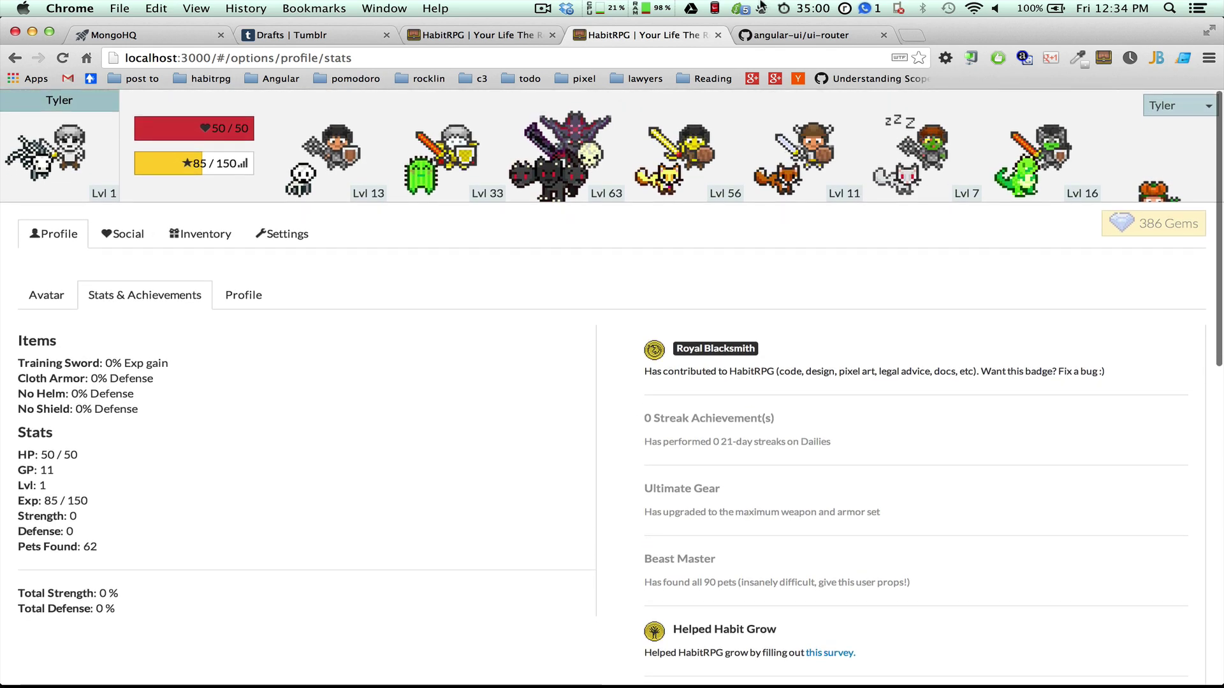
mouse_move(1151, 233)
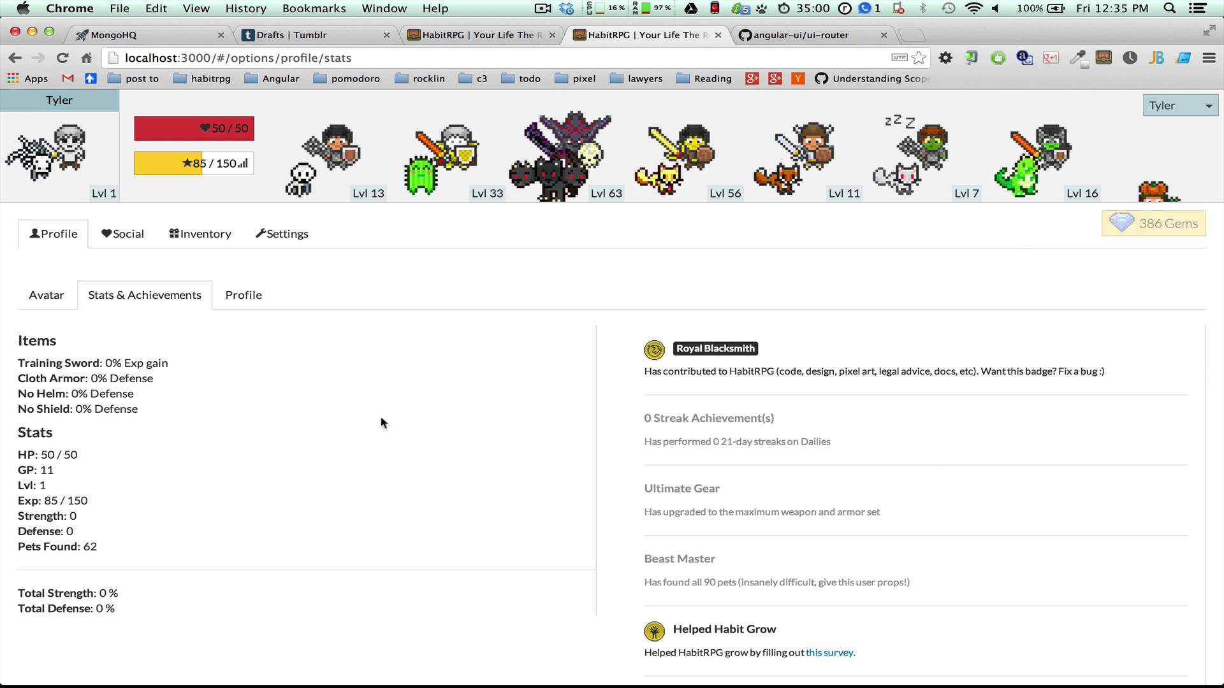
View the profile details, switch to the social Tavern page, and place the cursor in its web address.
click(240, 297)
click(122, 234)
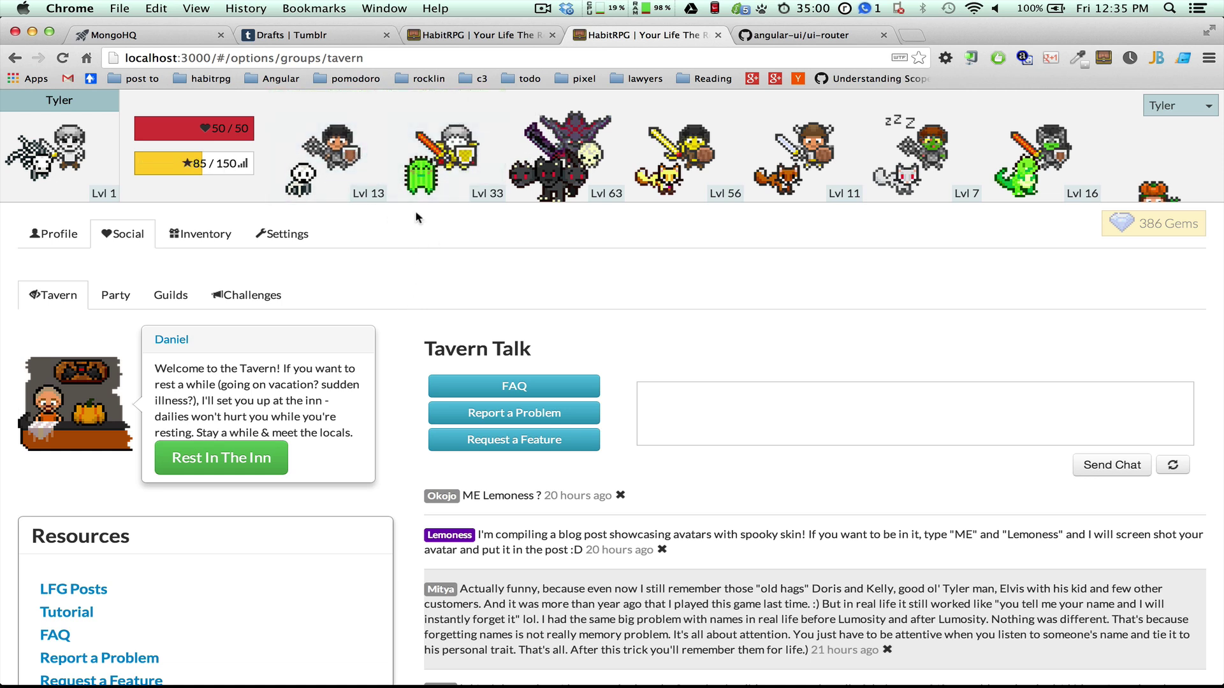
click(263, 64)
click(486, 57)
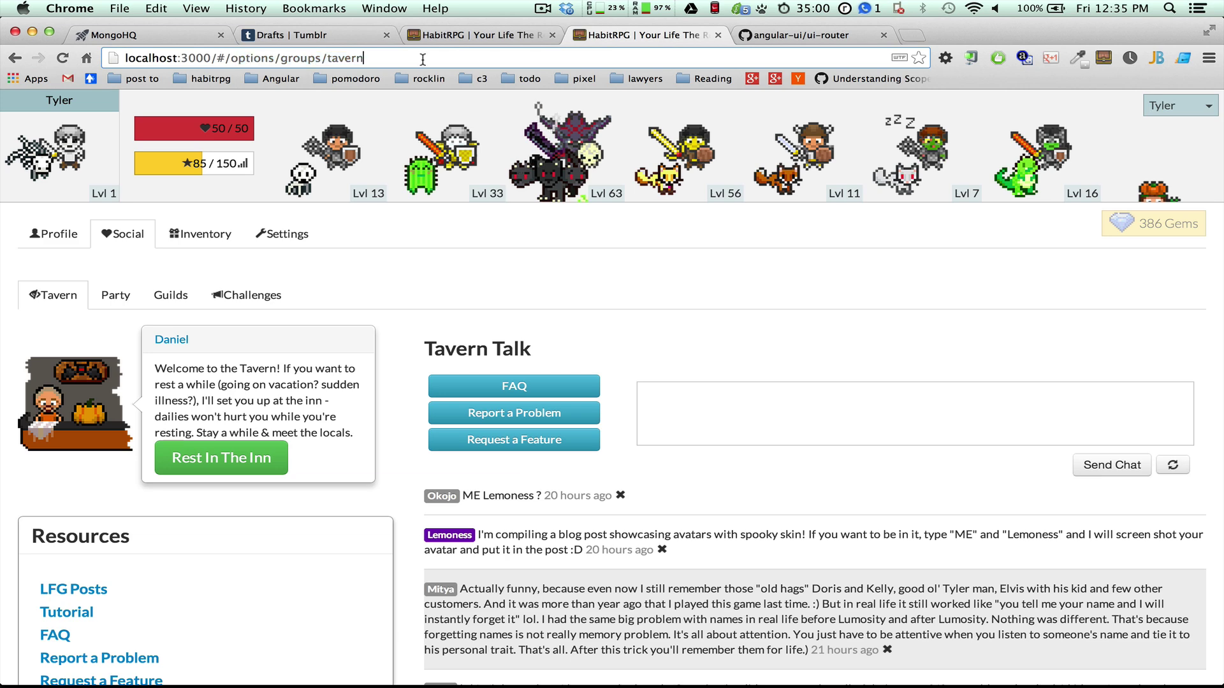